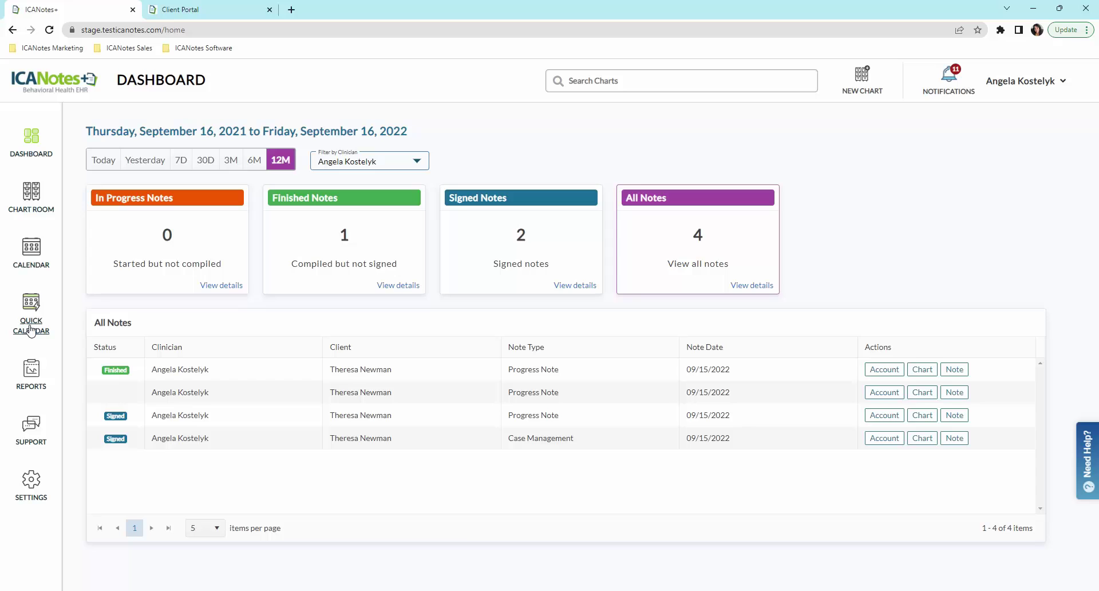
click(37, 447)
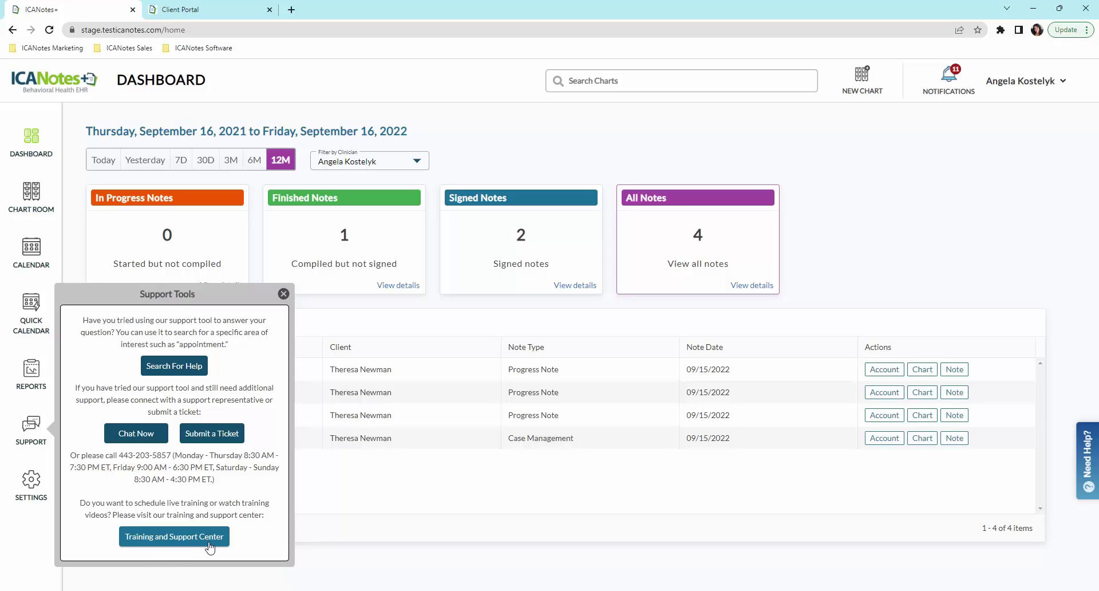
click(283, 294)
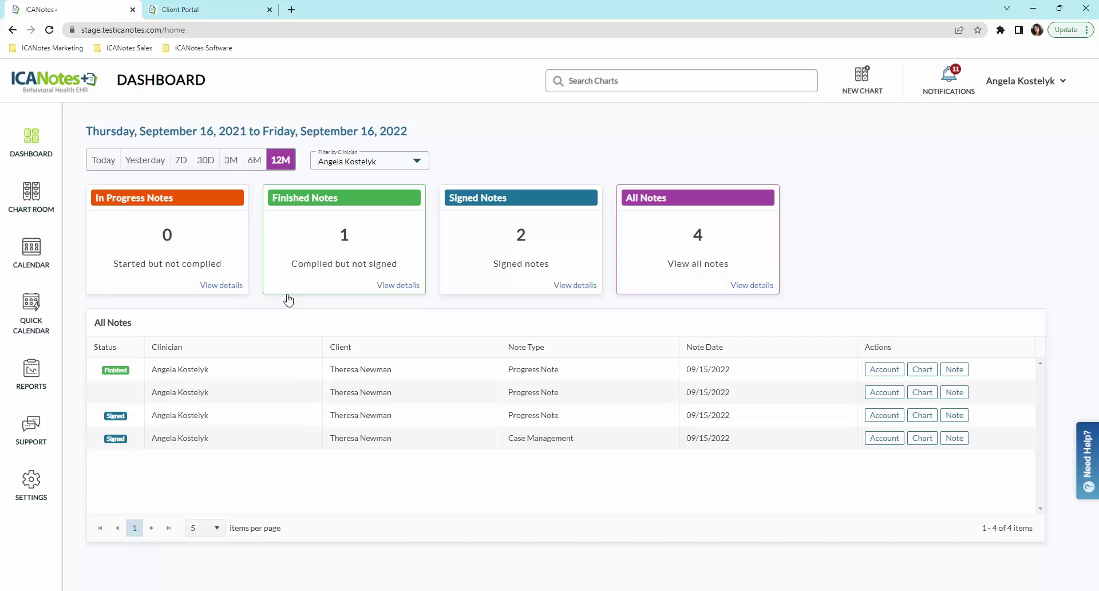
Step: Browse Settings to Practice Forms and list the Form & Assessment Packages
click(32, 497)
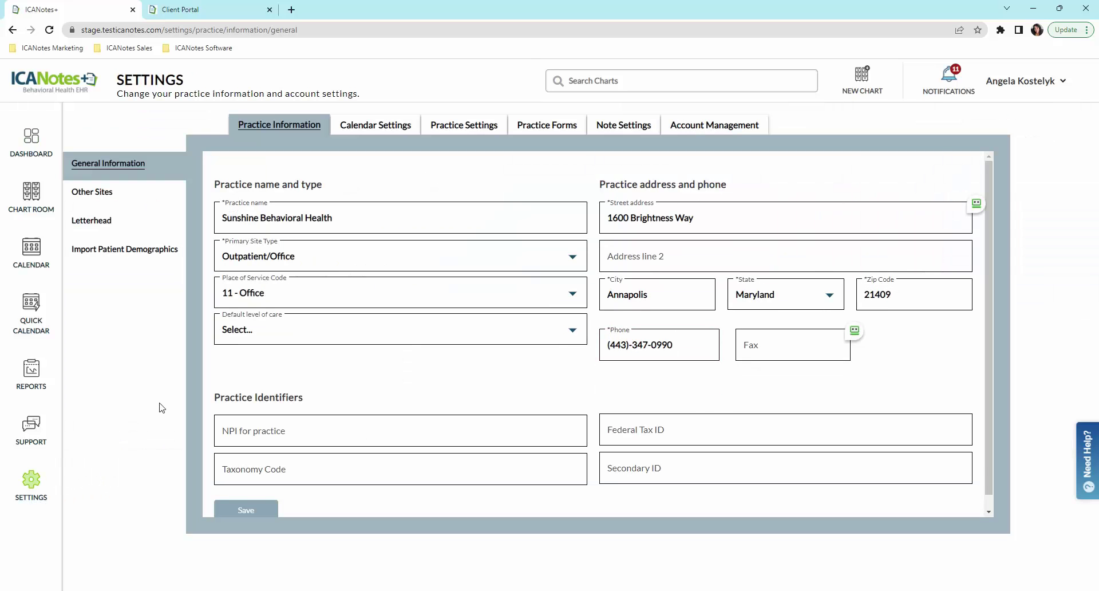
click(400, 125)
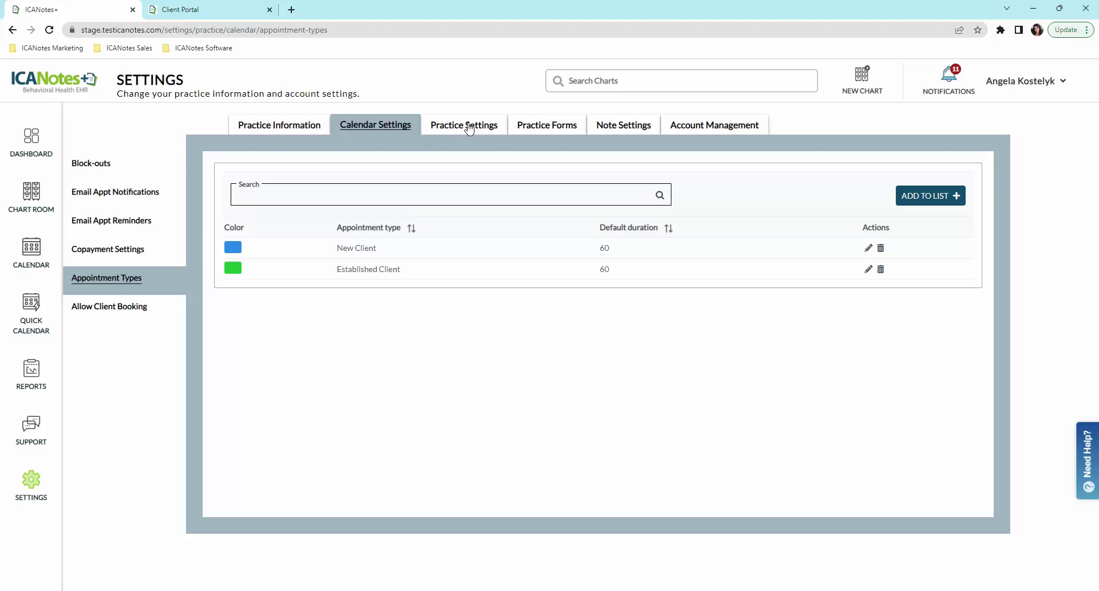
click(551, 128)
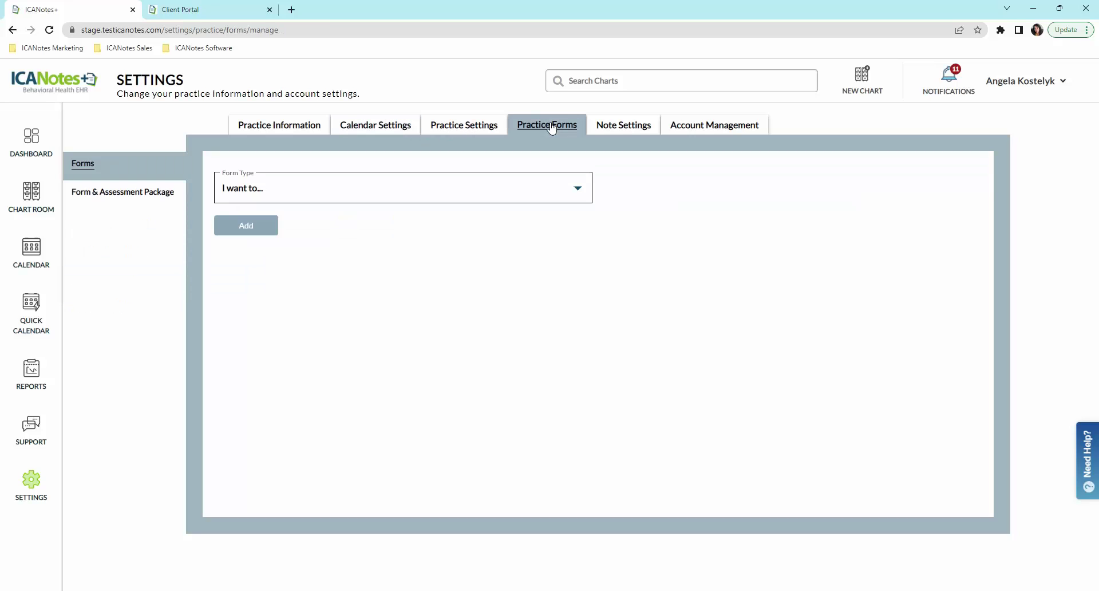
click(113, 195)
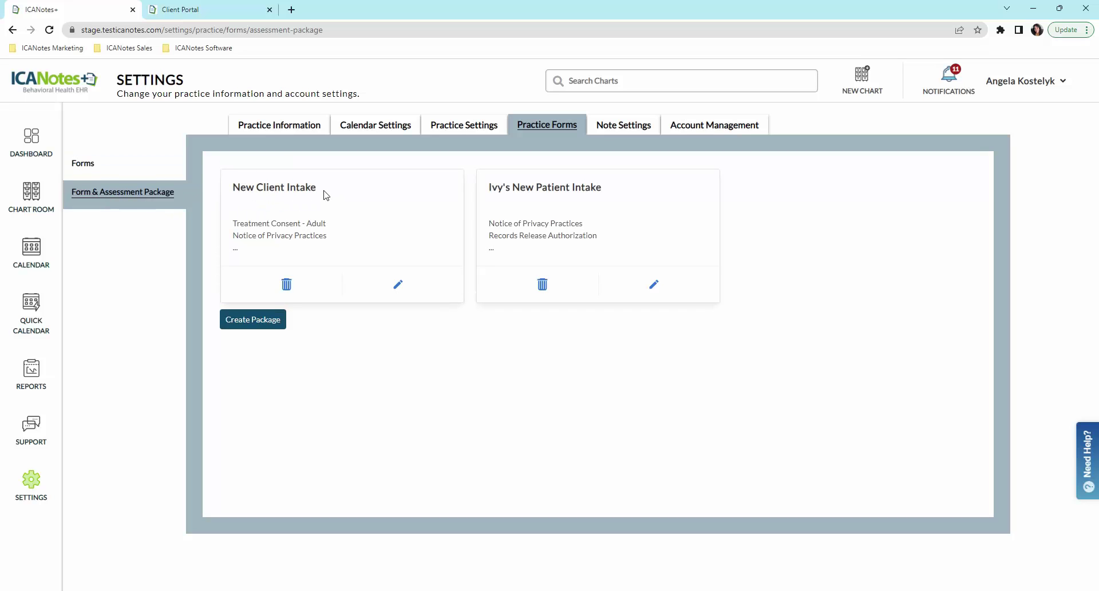
Step: Edit and save the New Client Intake package with GAD-7 and PHQ-9, dismissing the update notice
click(399, 285)
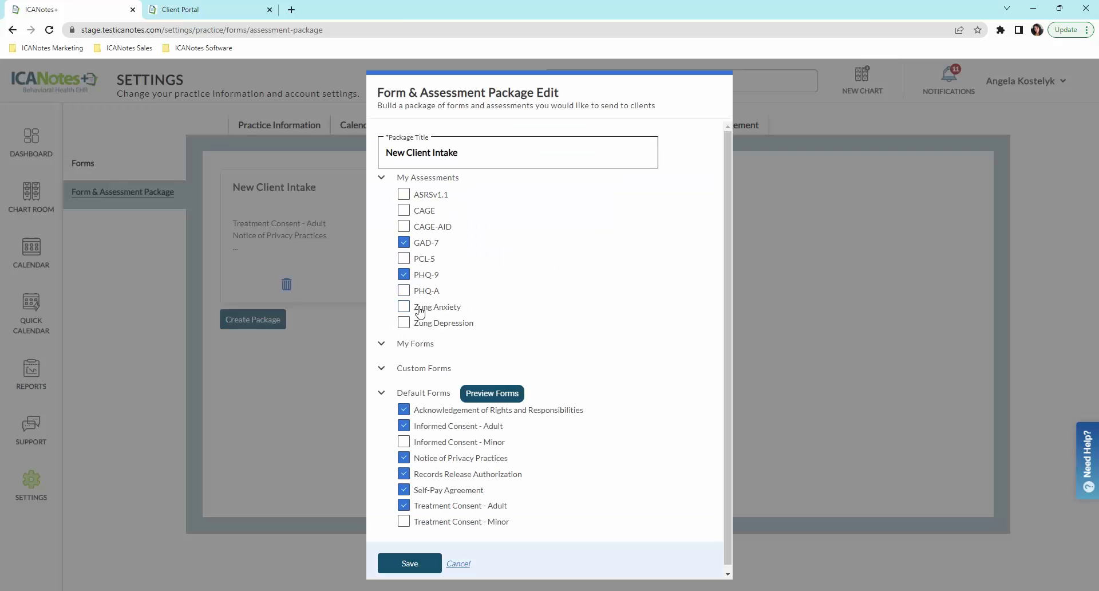
click(421, 564)
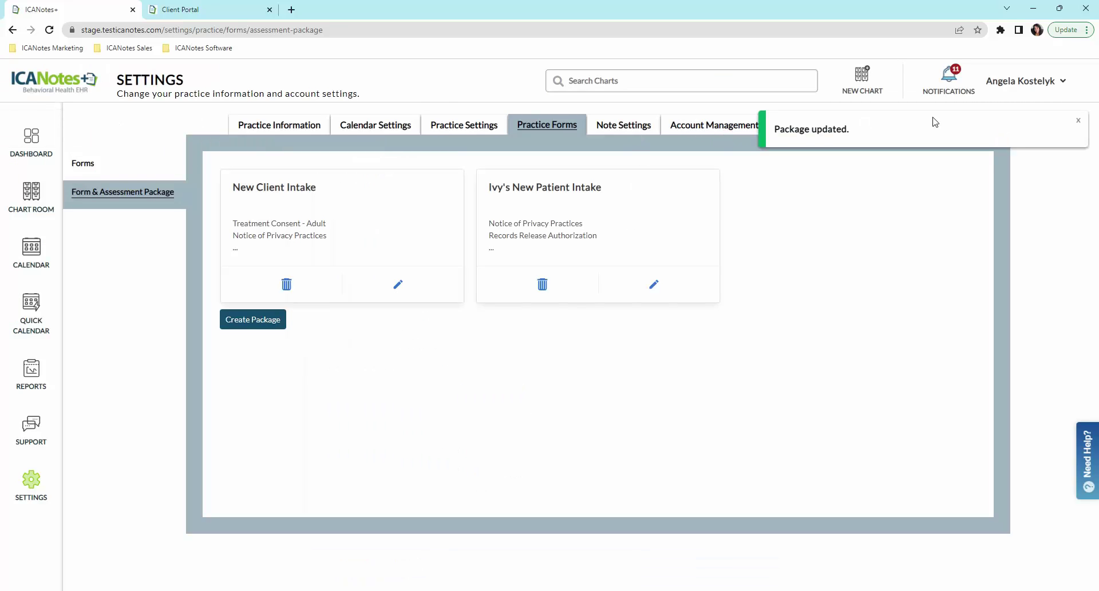
click(1079, 121)
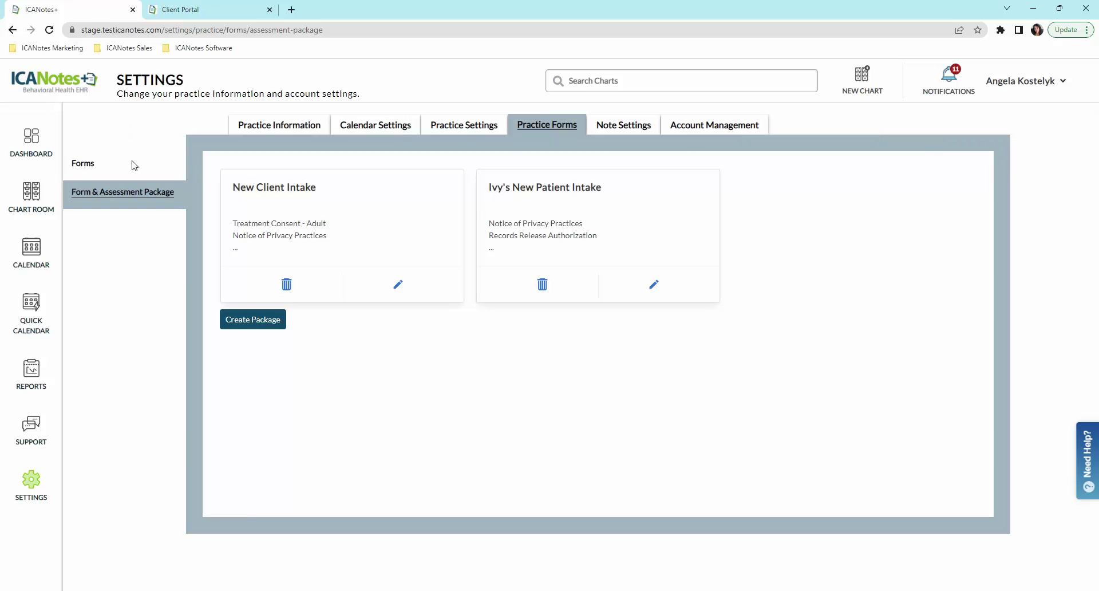
Step: Open the Chart Room and check the Chart status filter options, then close them
click(31, 209)
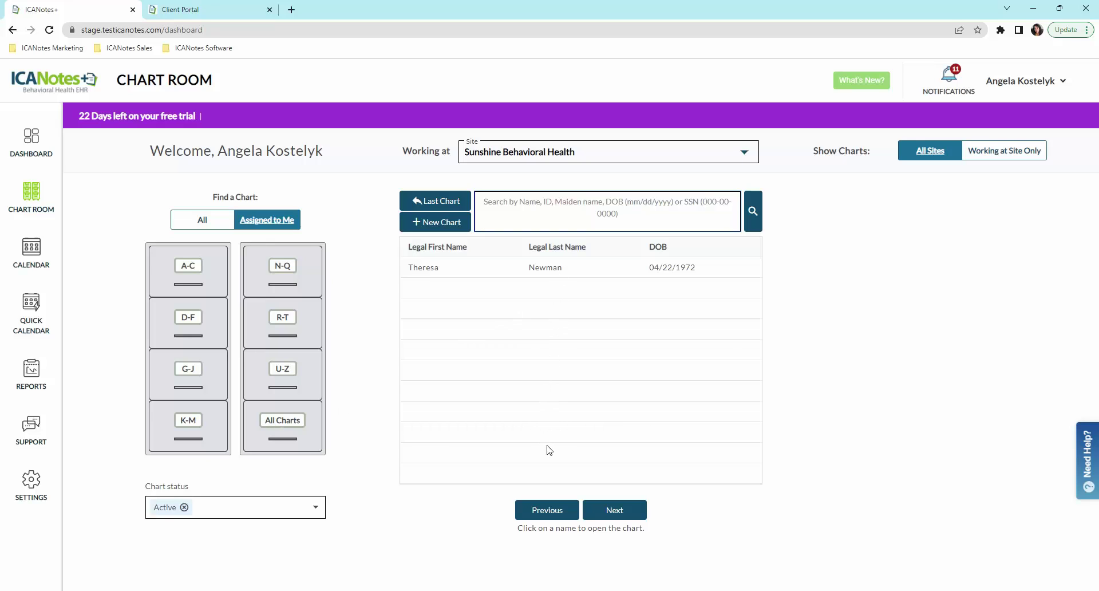
click(316, 507)
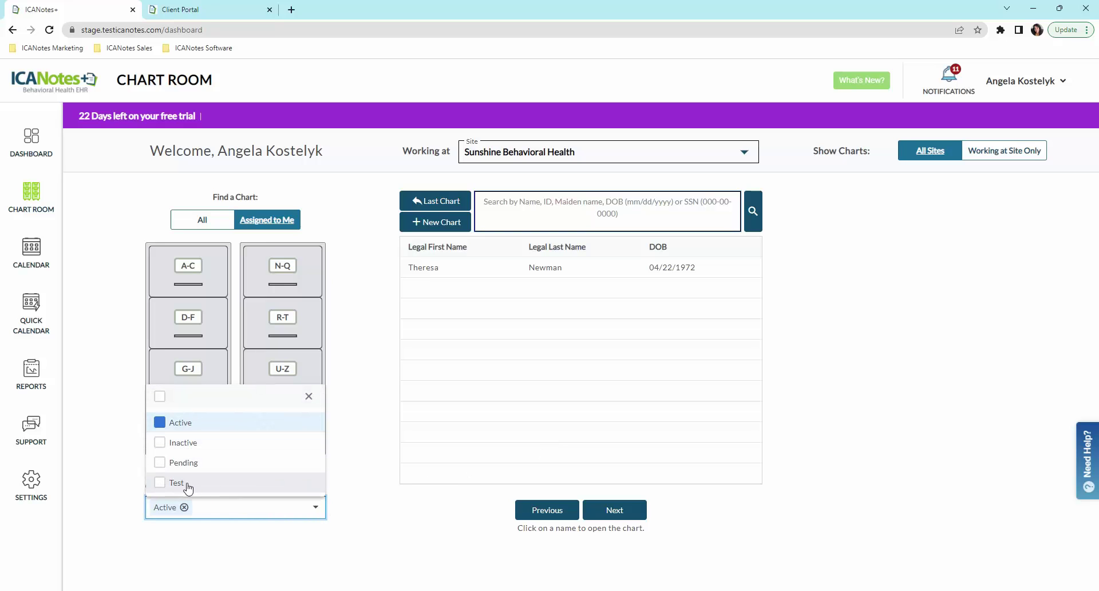
click(309, 396)
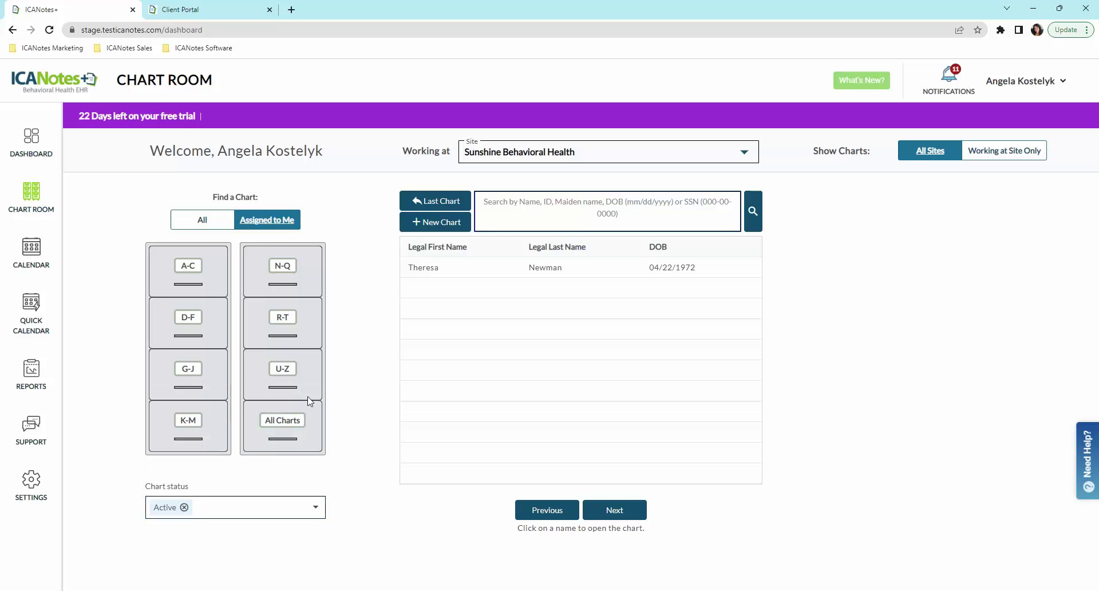
click(451, 226)
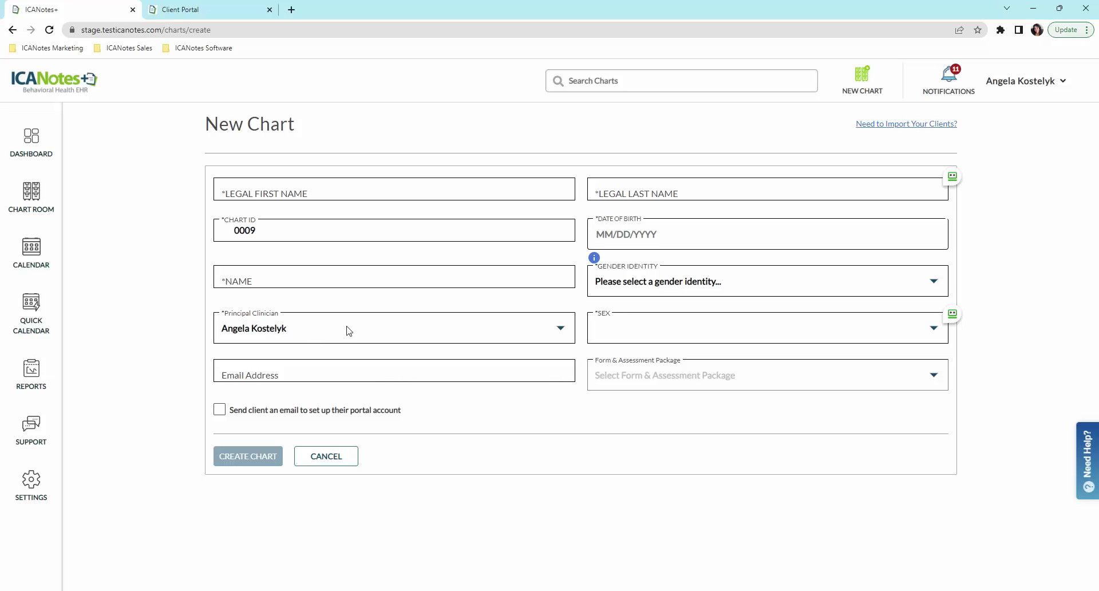
click(561, 328)
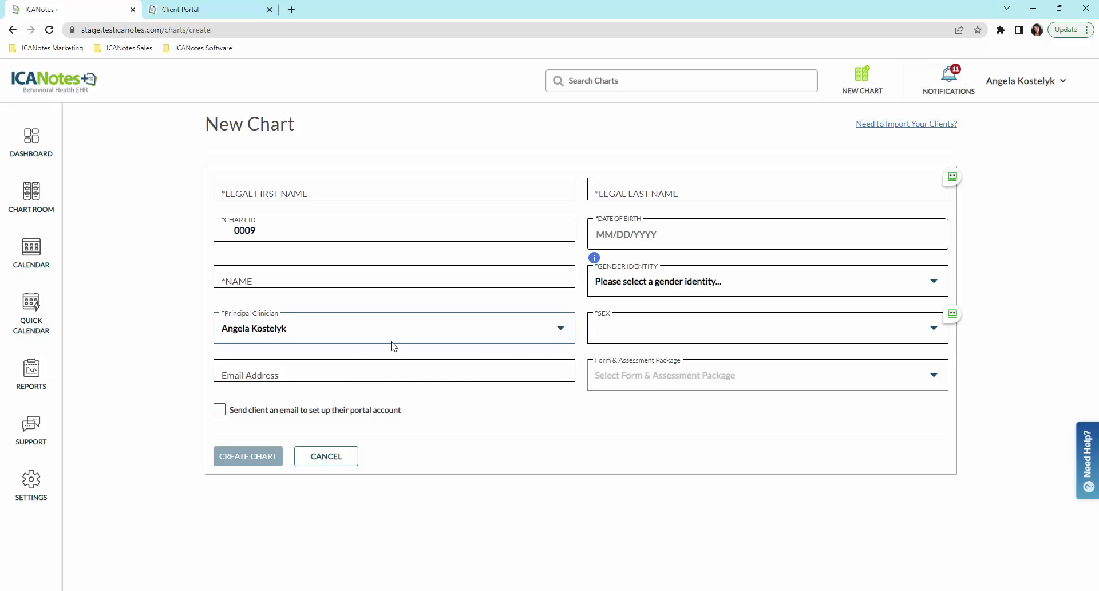
click(381, 379)
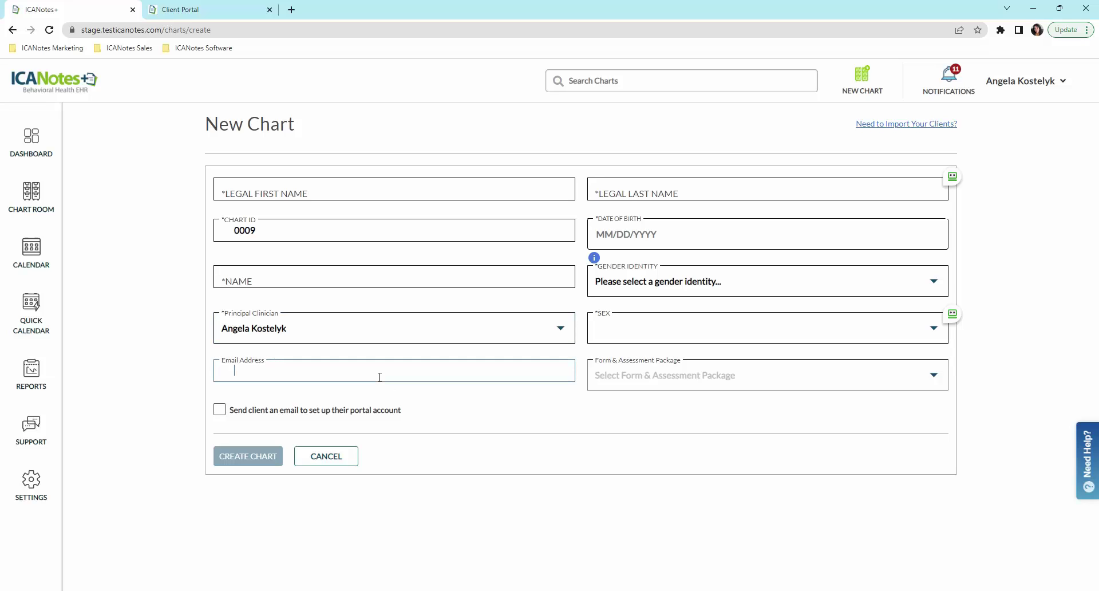
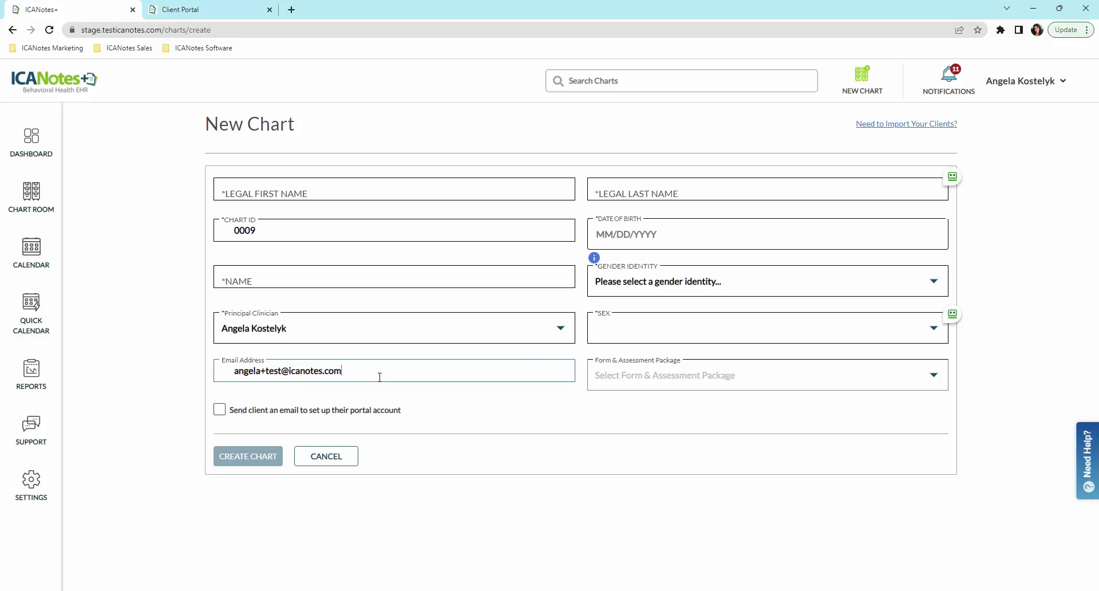
click(220, 411)
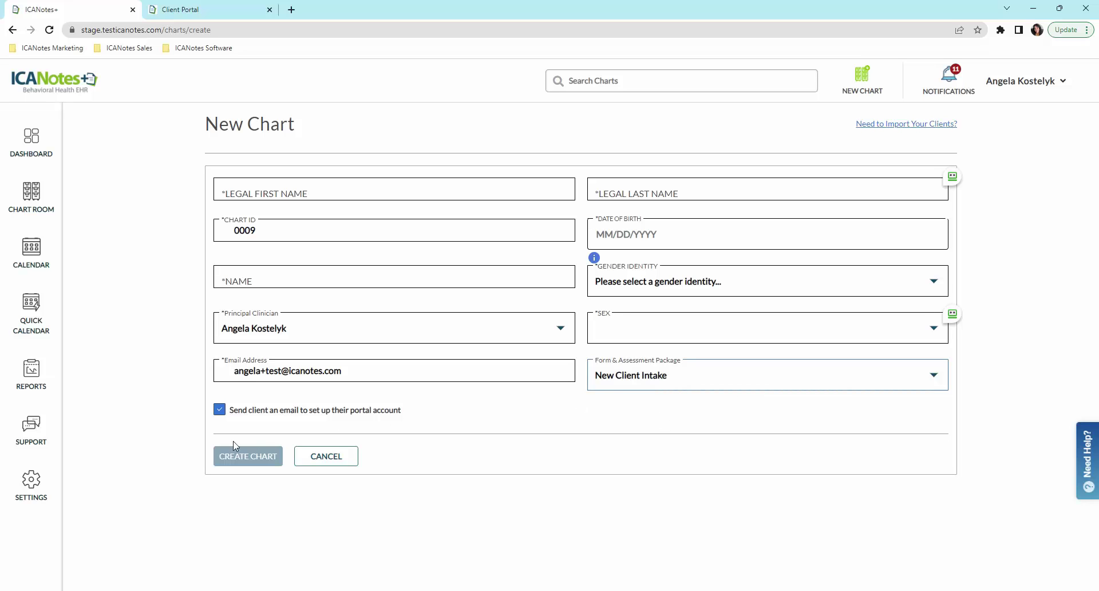
click(314, 456)
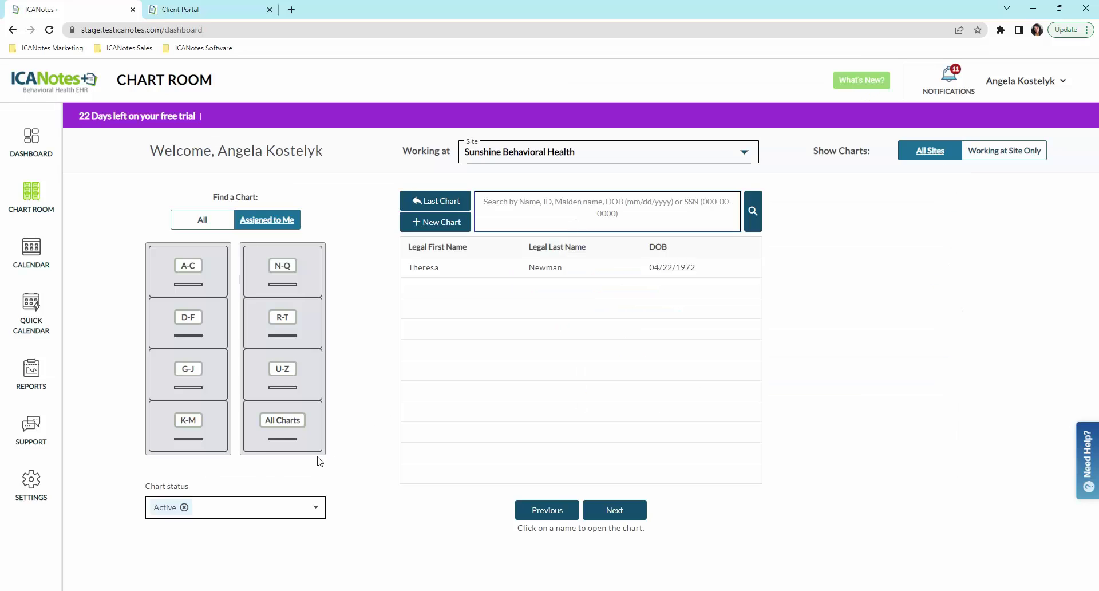
Step: Open the existing client's chart, scroll its notes list, and view the Demographics tab
click(547, 273)
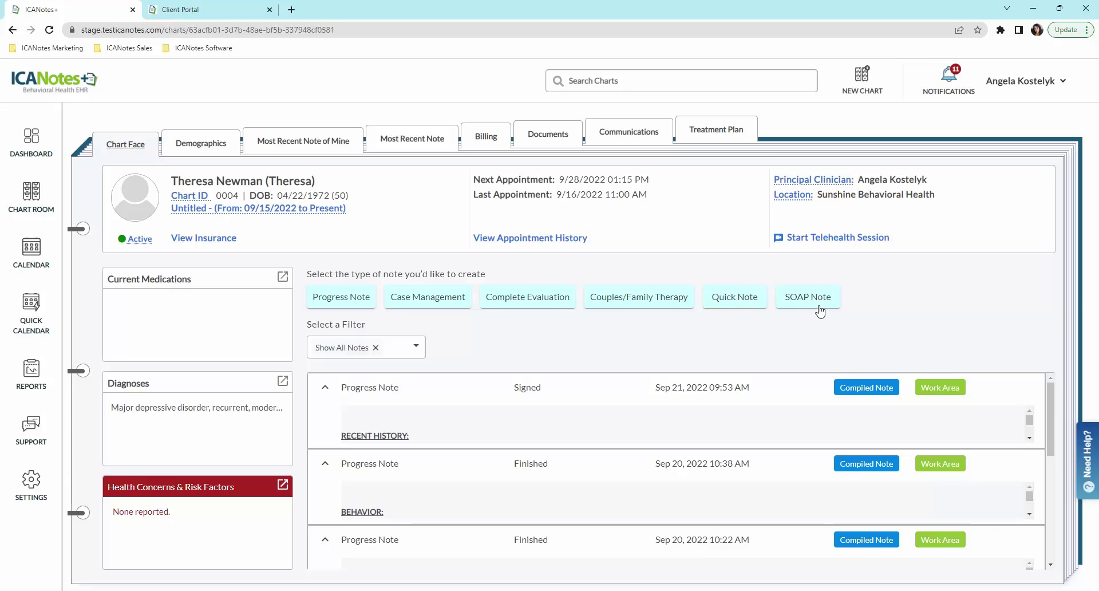
drag(1049, 395, 1049, 451)
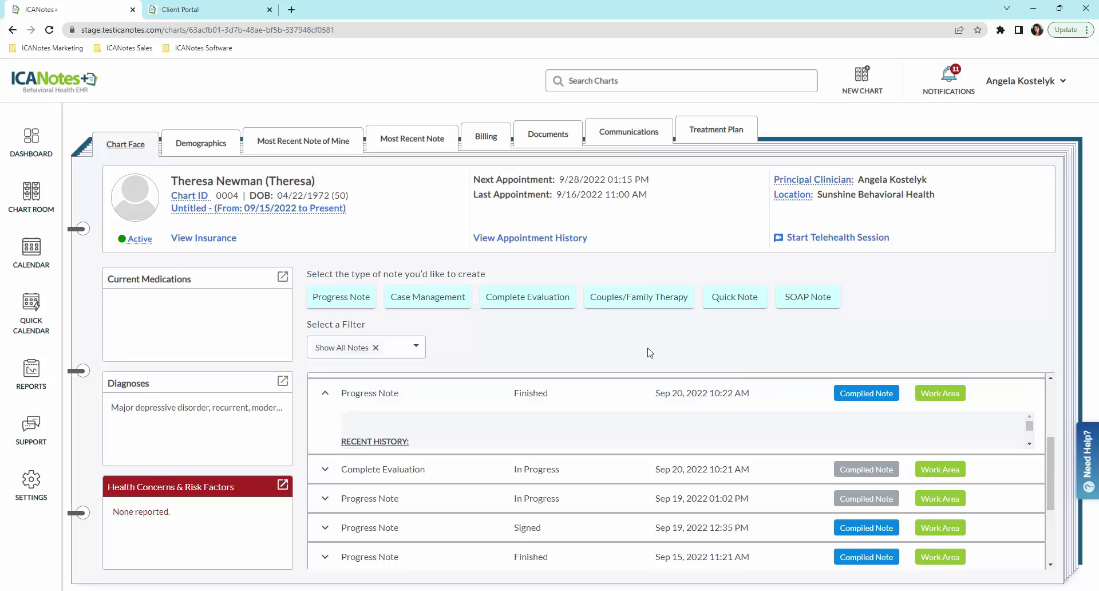
click(204, 149)
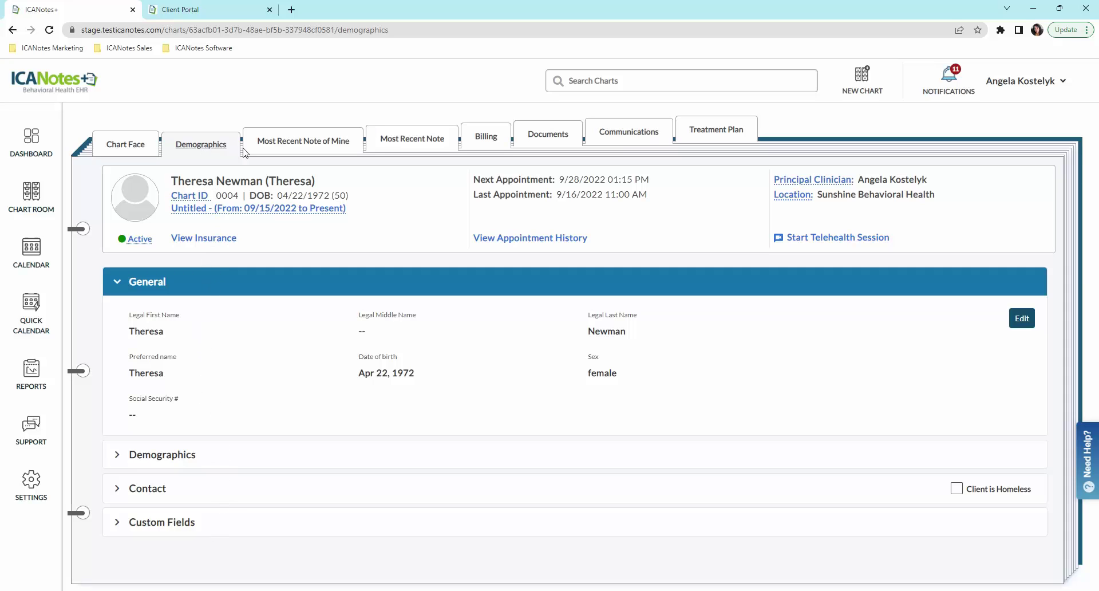
Step: Review the client's Billing tab, expanding Invoicing and the first invoice's actions menu
click(498, 143)
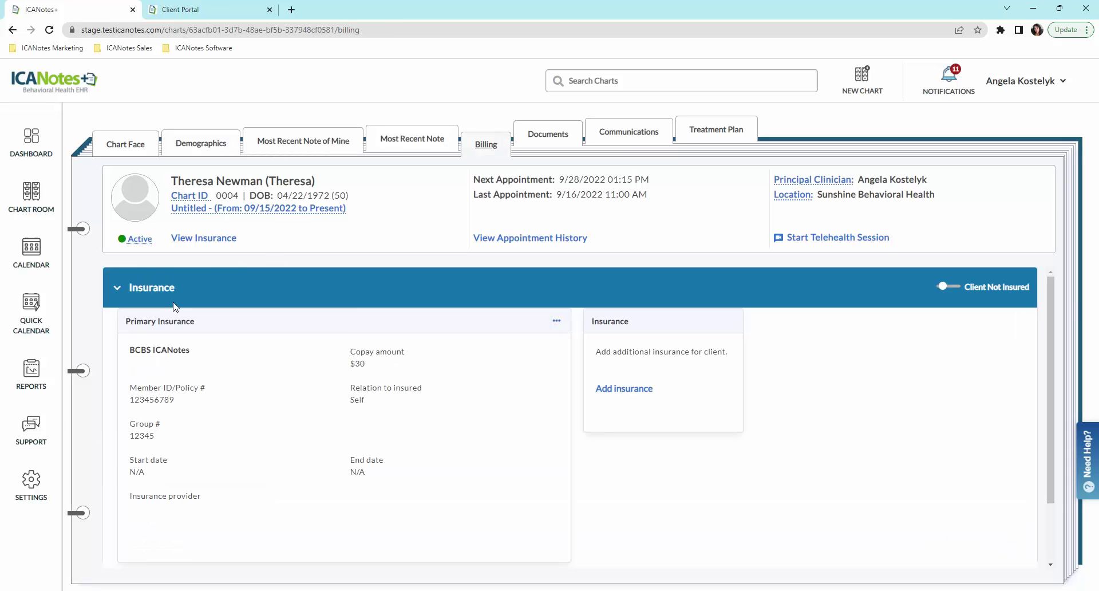
click(117, 289)
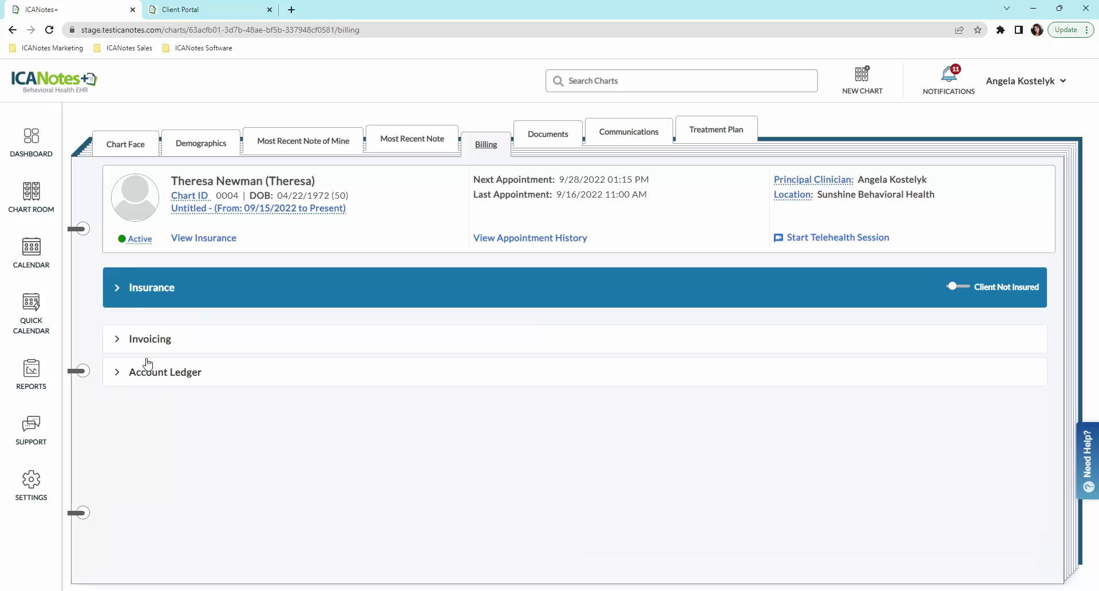
click(117, 342)
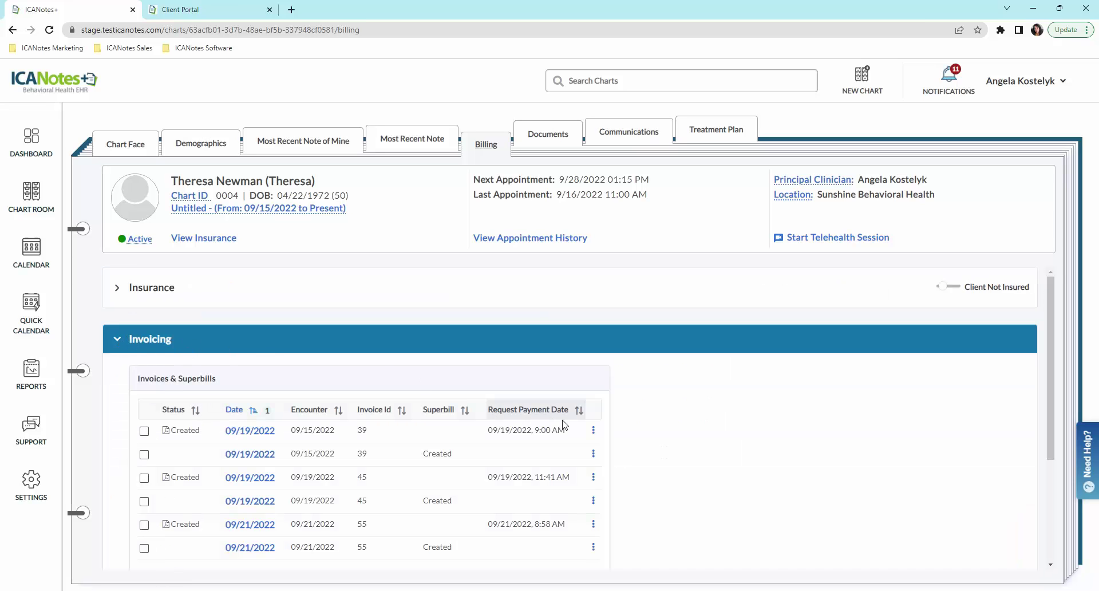
click(594, 431)
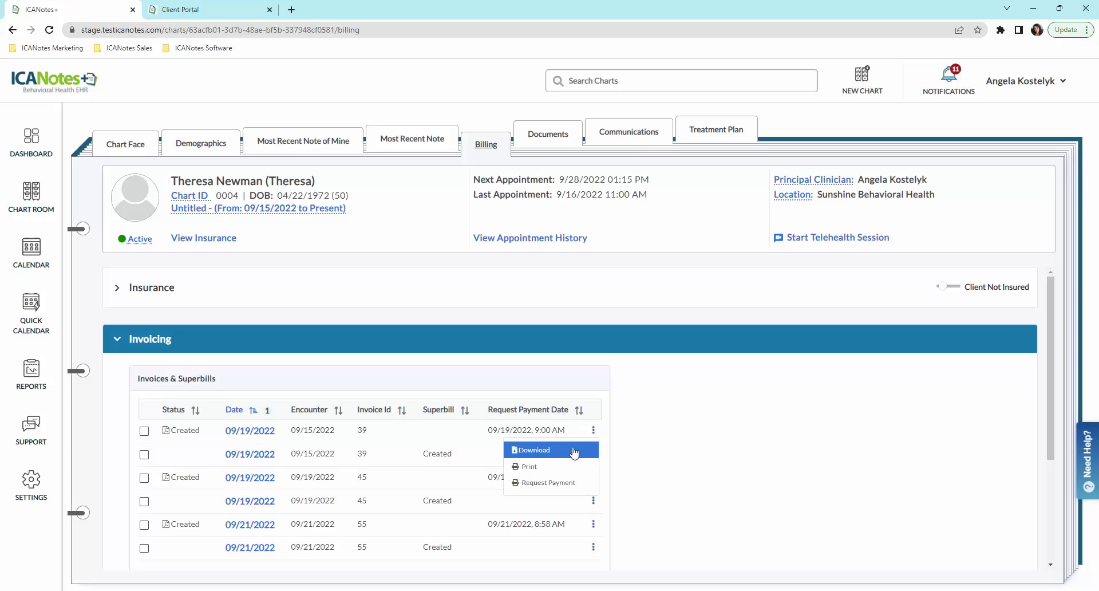
Step: Check the client's Account Ledger, then bring up the Documents tab
click(118, 340)
click(118, 372)
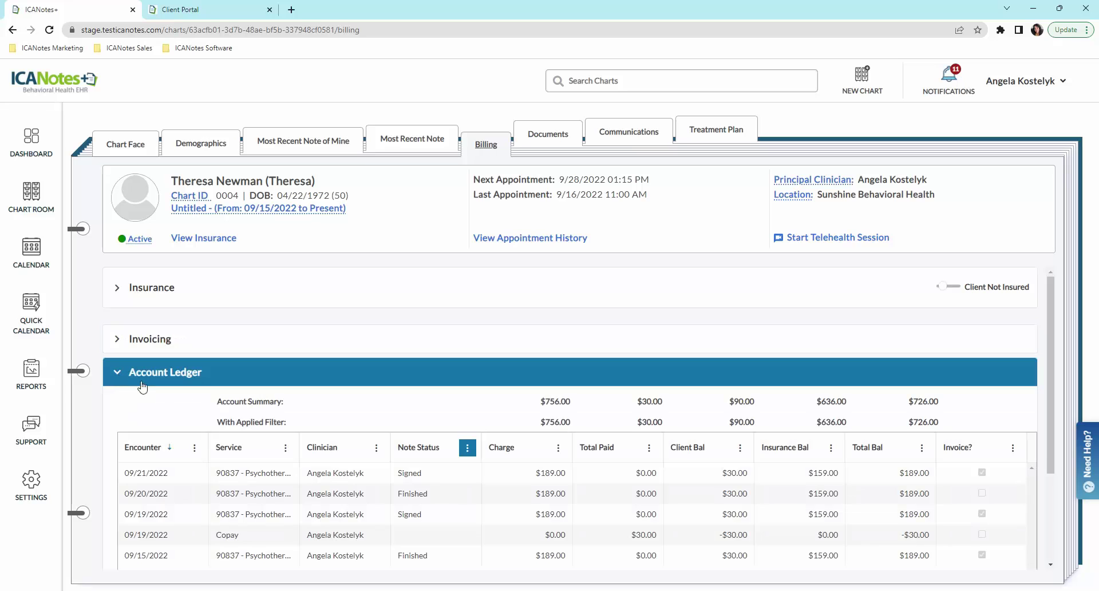
scroll(464, 492, down, 2)
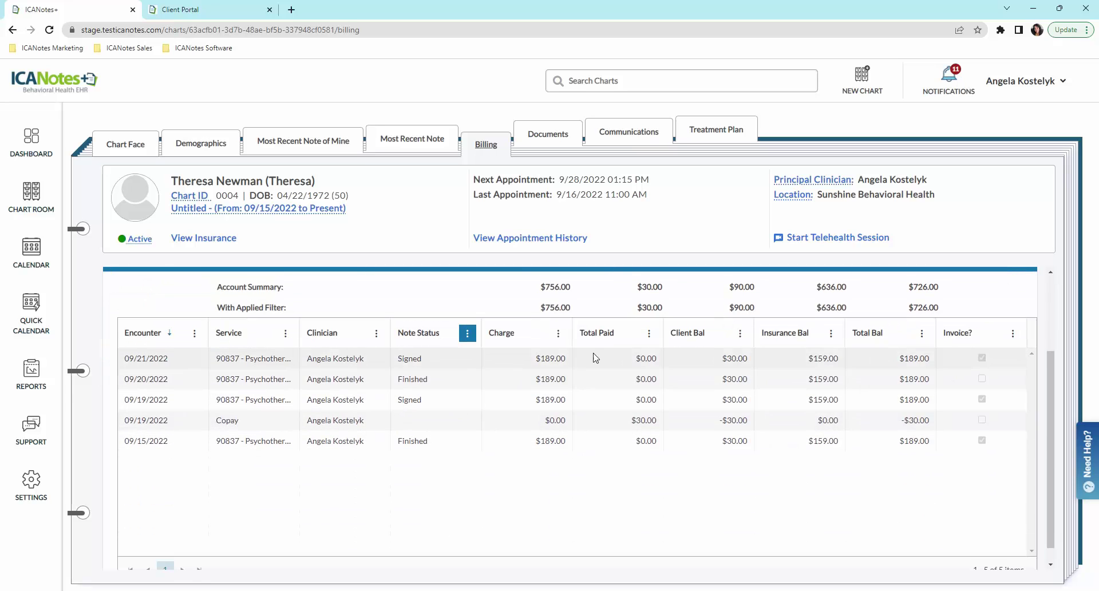
scroll(504, 424, up, 1)
click(565, 143)
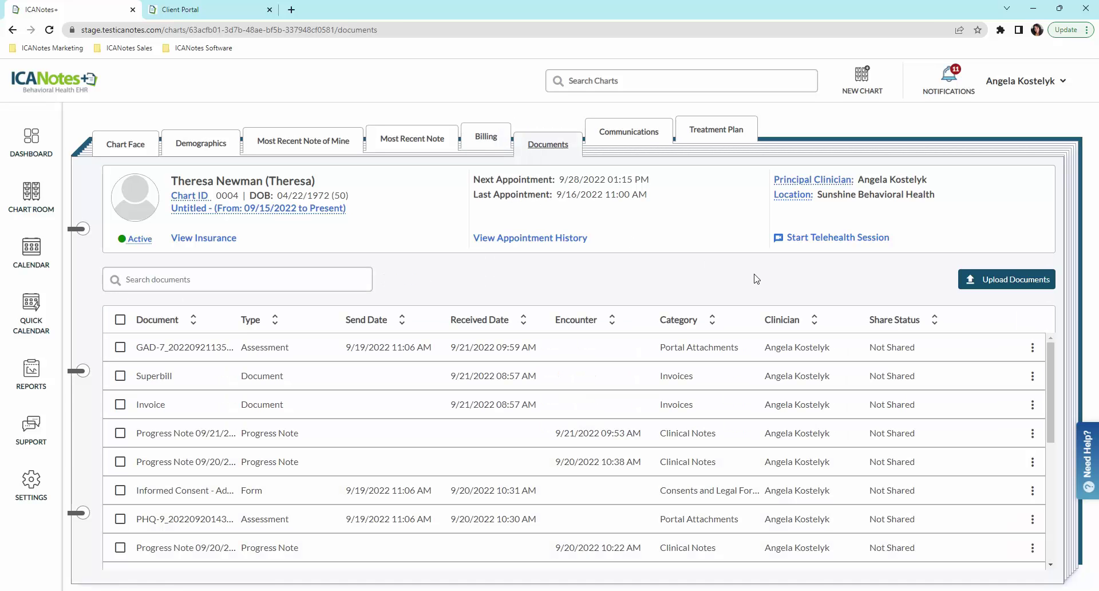
Step: Share the GAD-7 assessment document with the client and dismiss the confirmation
click(1033, 349)
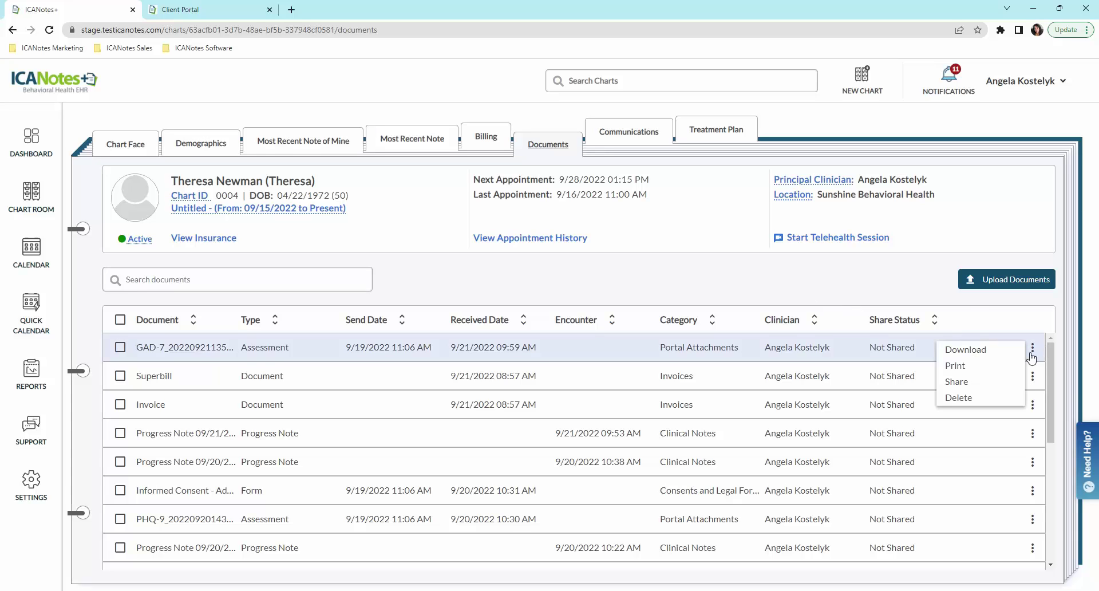
click(965, 383)
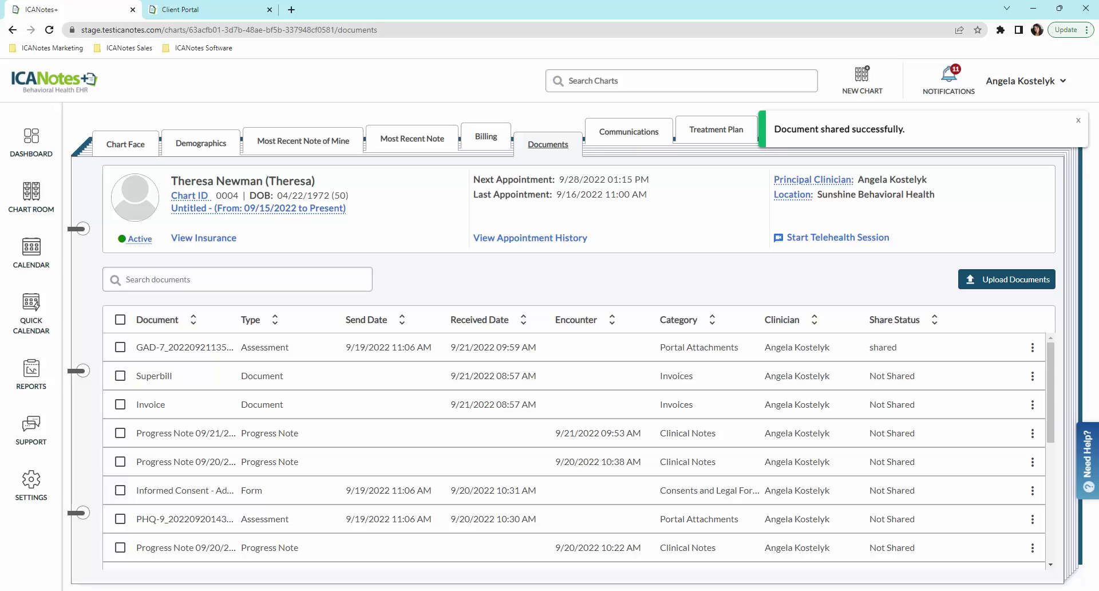
click(1079, 122)
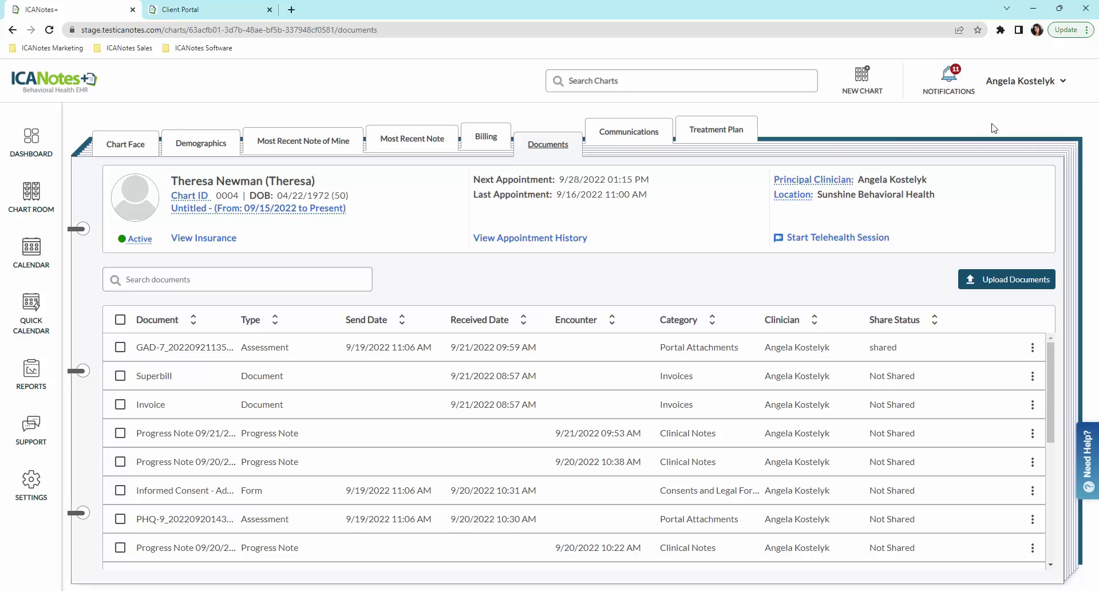
Step: Review the client's Communications page, expanding and collapsing the Messaging inbox
click(628, 138)
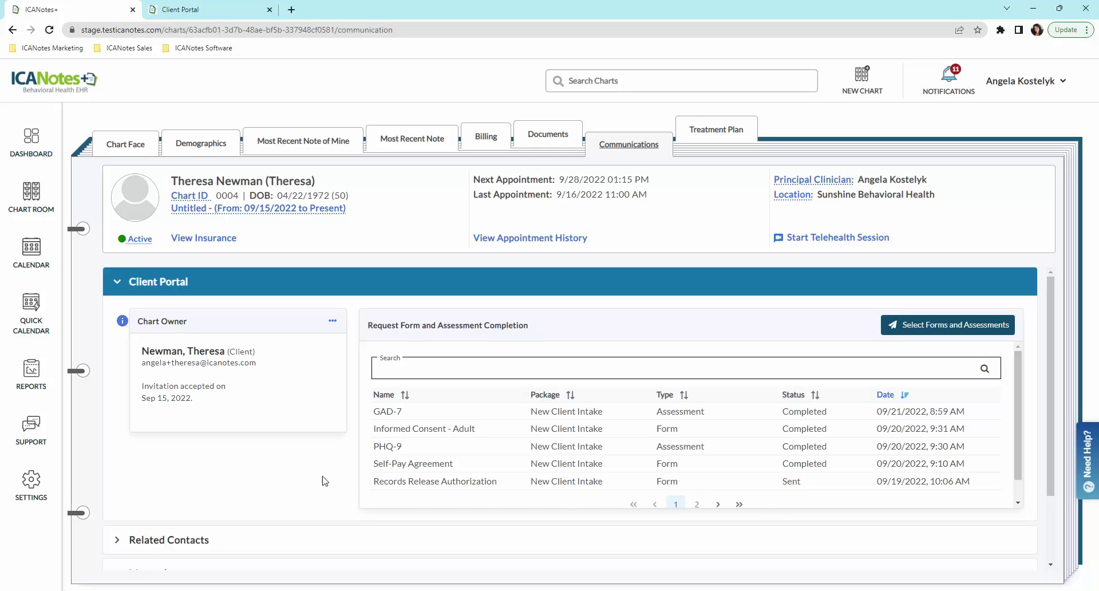
scroll(319, 481, down, 3)
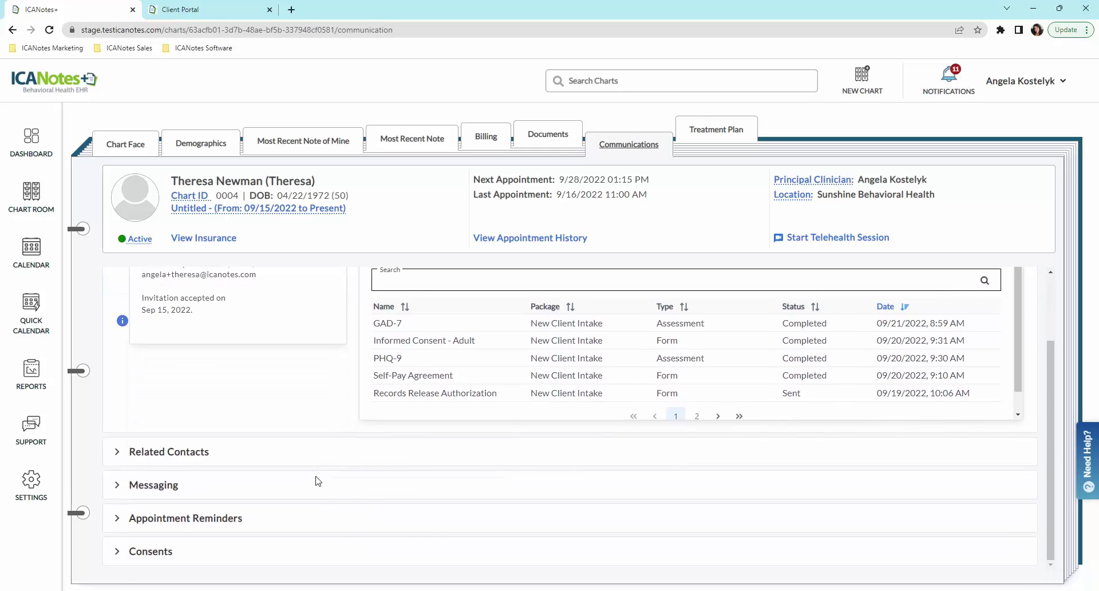
click(122, 485)
scroll(207, 466, down, 3)
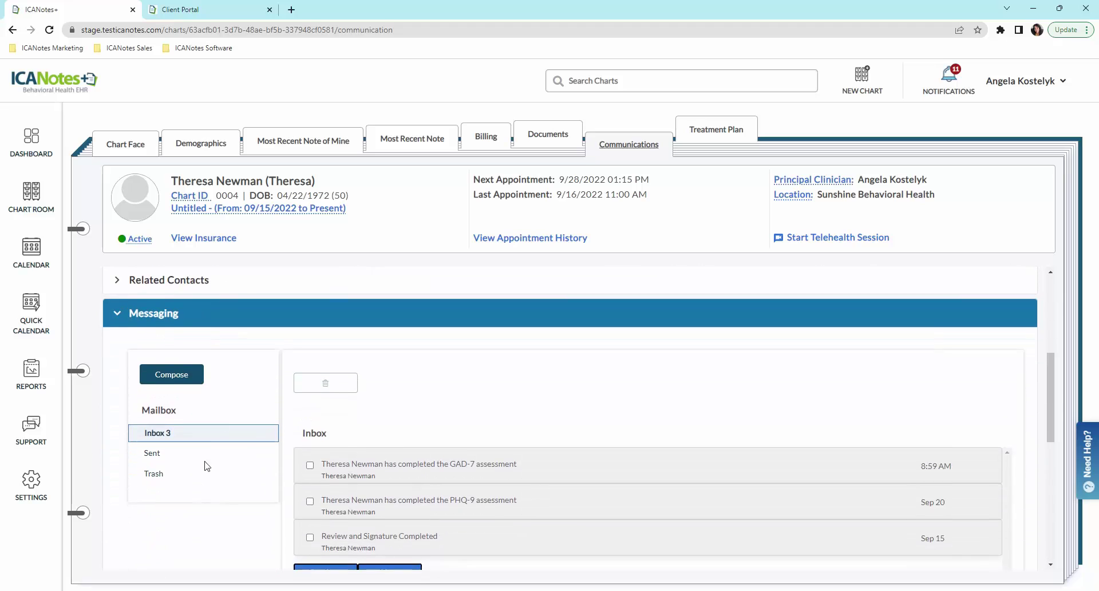
click(143, 314)
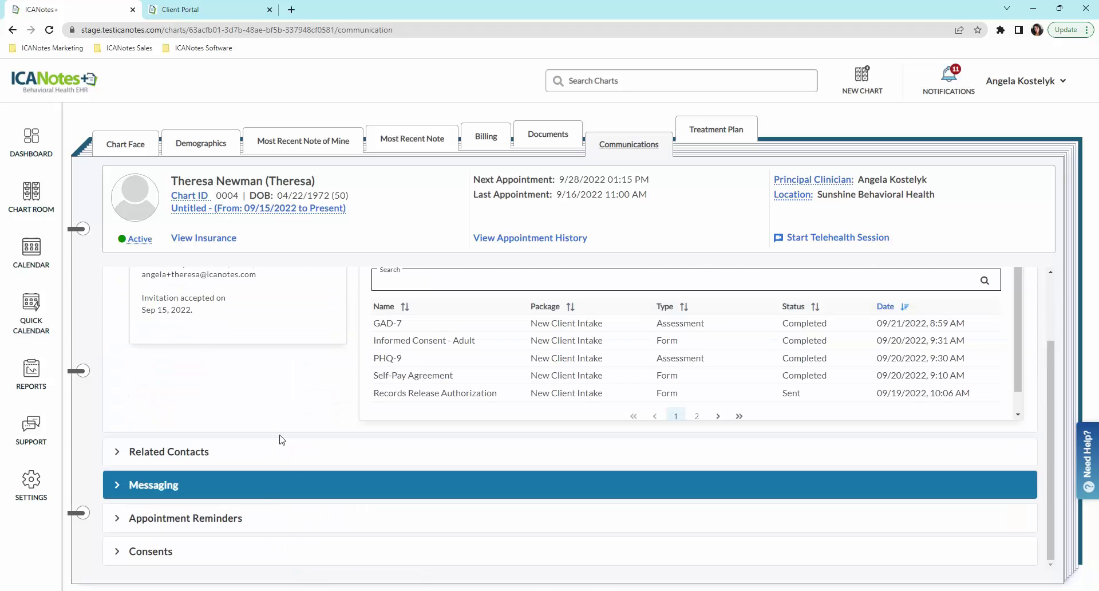
Step: Check the Appointment Reminders settings, view the Treatment Plan, then return to Chart Face
click(116, 519)
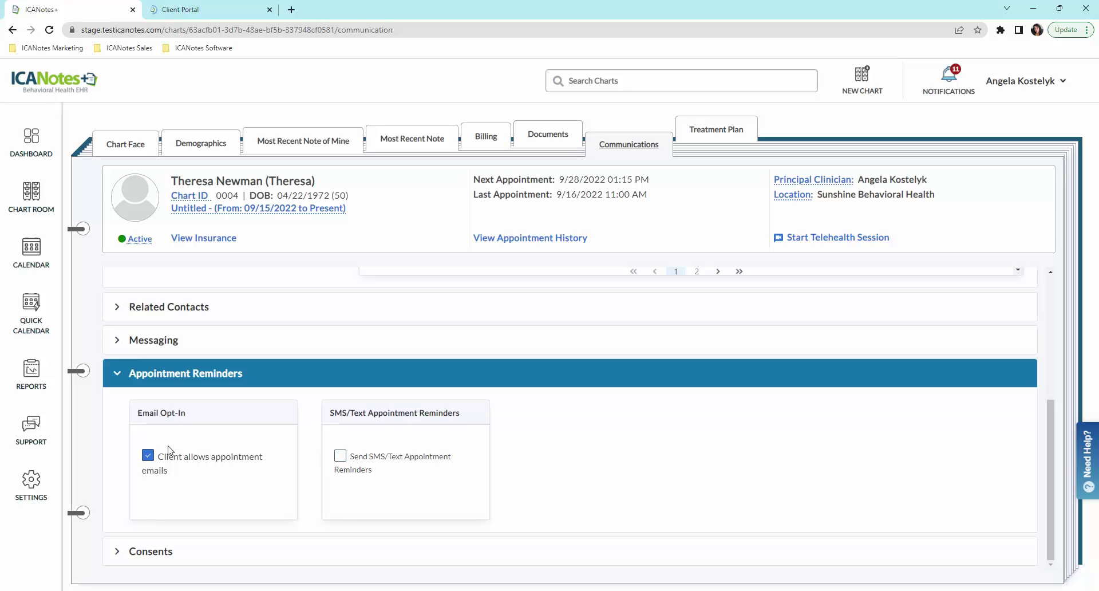
click(125, 379)
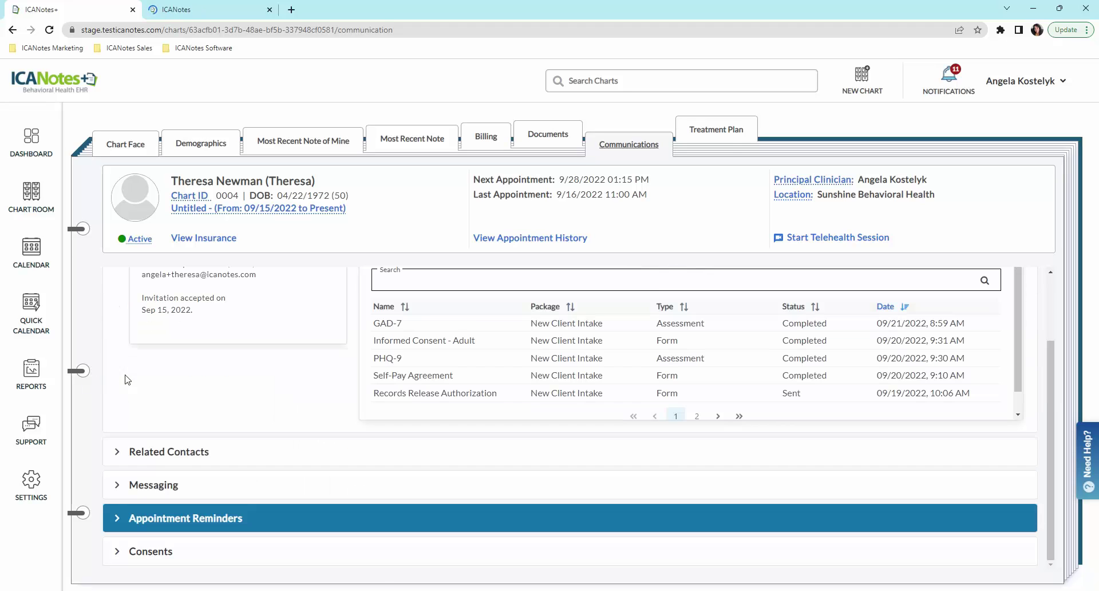
click(723, 147)
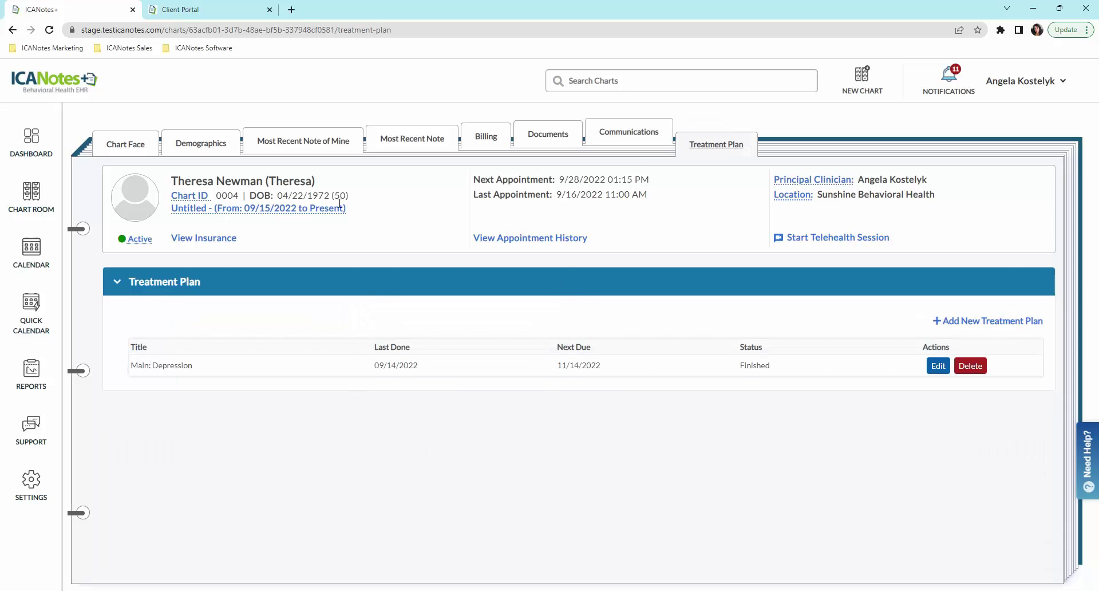
click(129, 145)
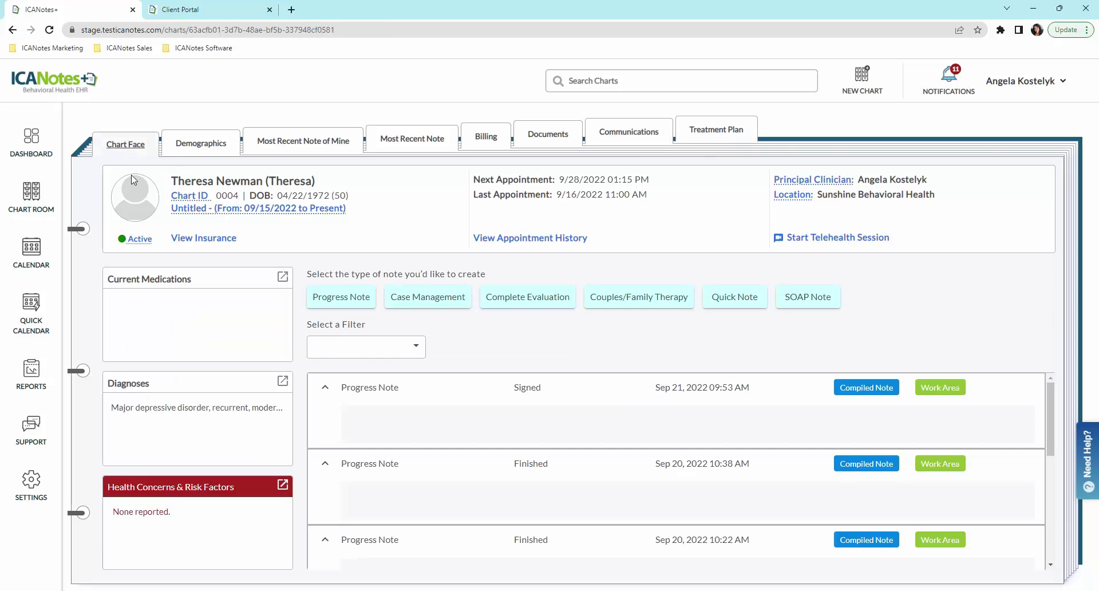
Step: Start a new progress note with Clinical Status recorded as a minimal response to treatment
click(350, 298)
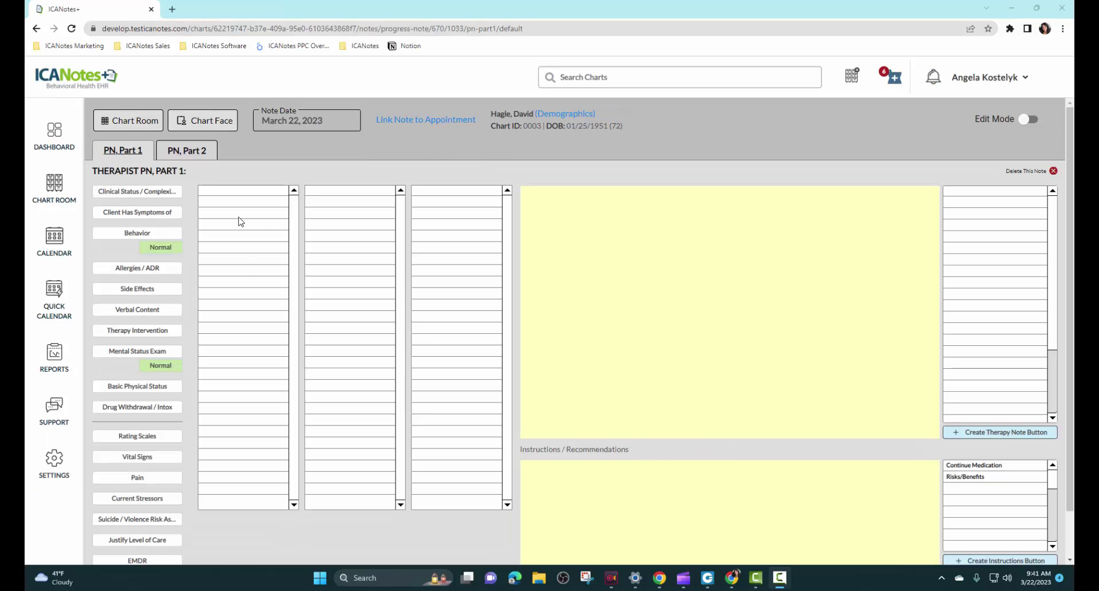
click(145, 193)
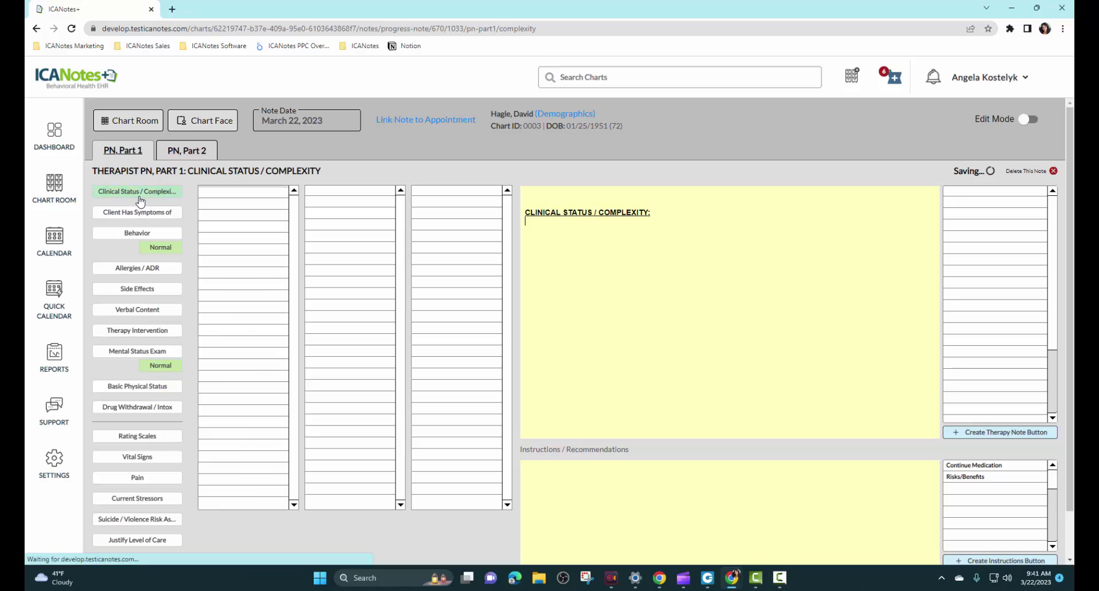
click(252, 305)
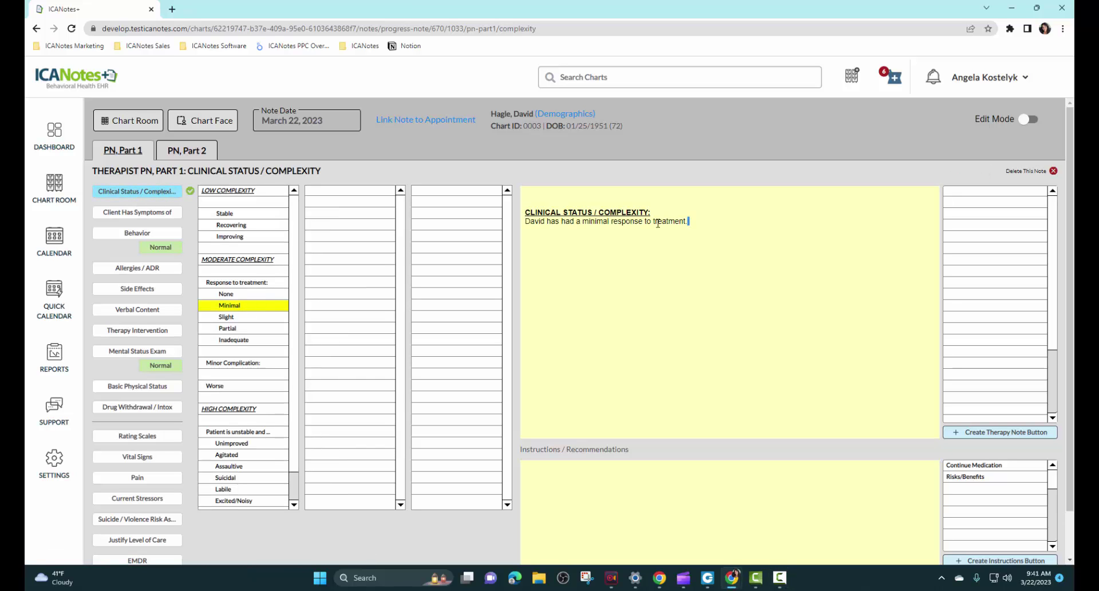
drag(688, 222, 522, 224)
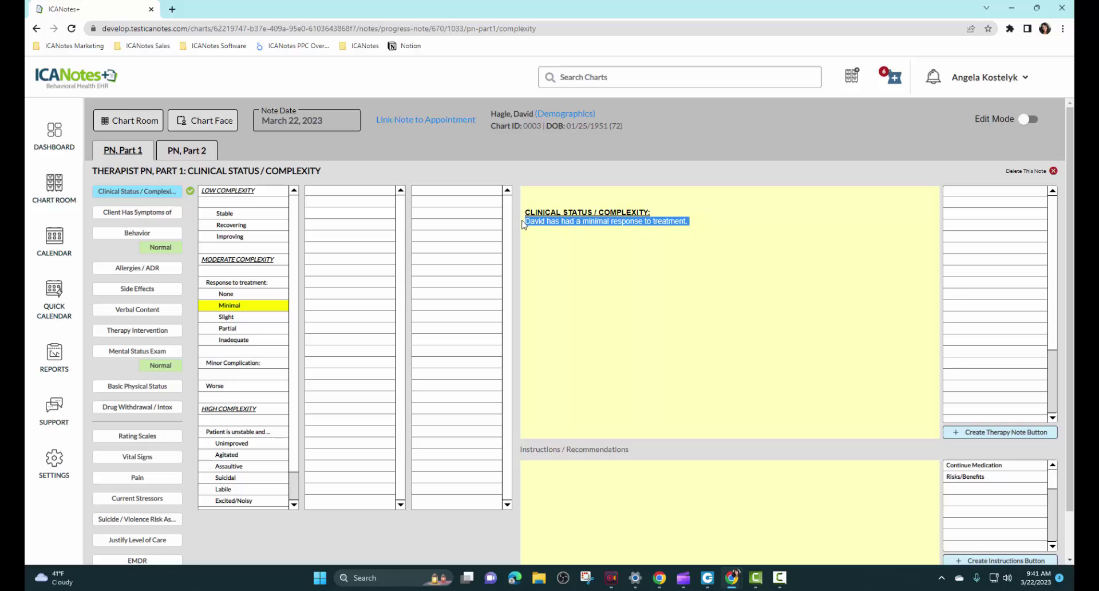
click(698, 220)
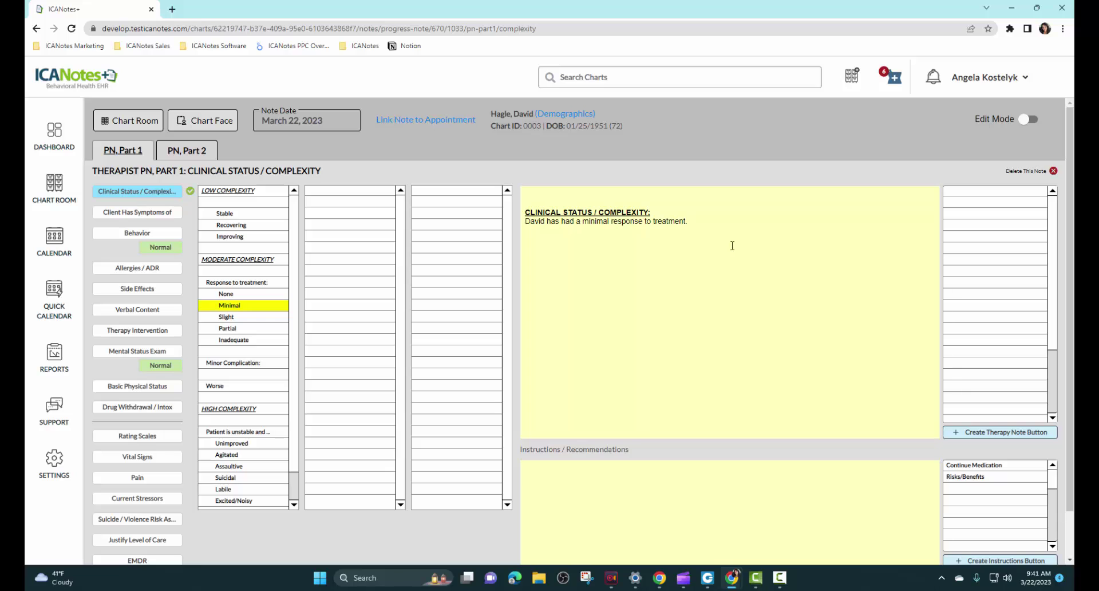
Step: Record continuing depression: anger unchanged, crying spells worse, guilt the same, sleep problems present
click(130, 215)
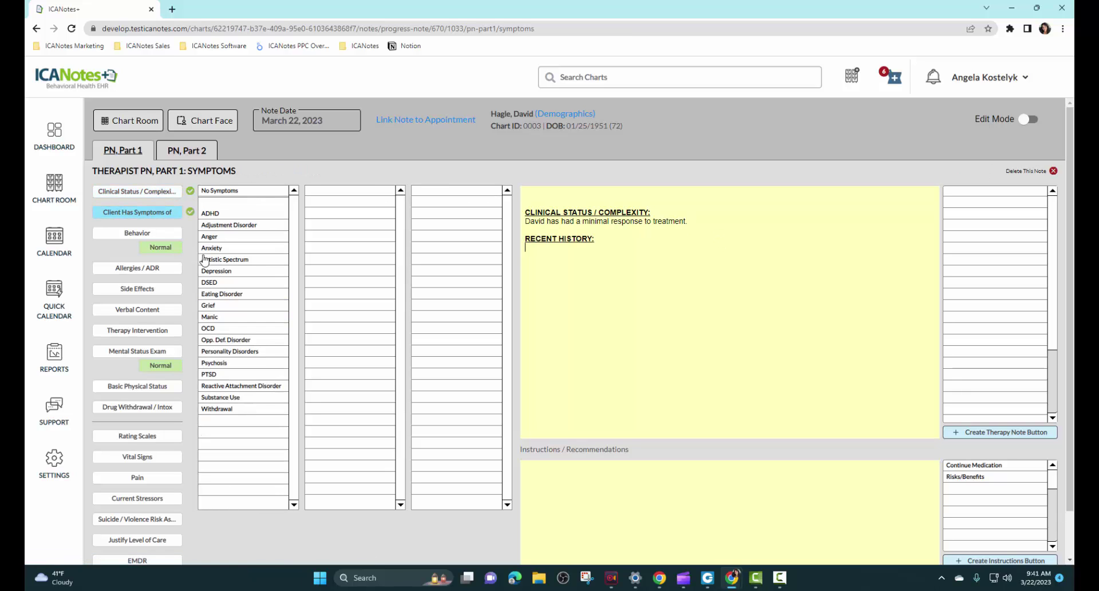
click(229, 273)
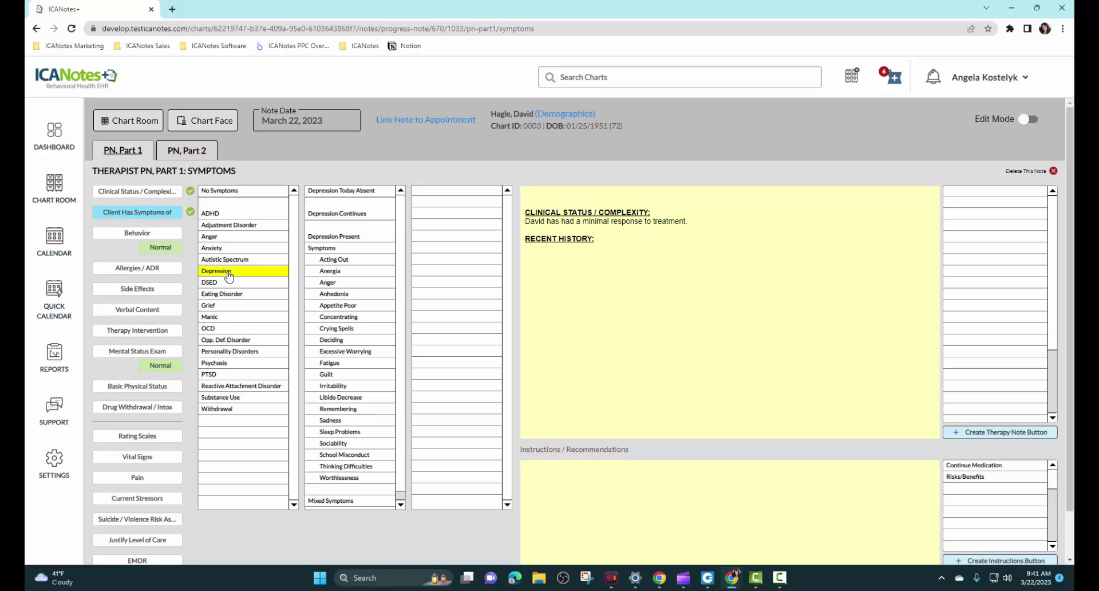
click(355, 214)
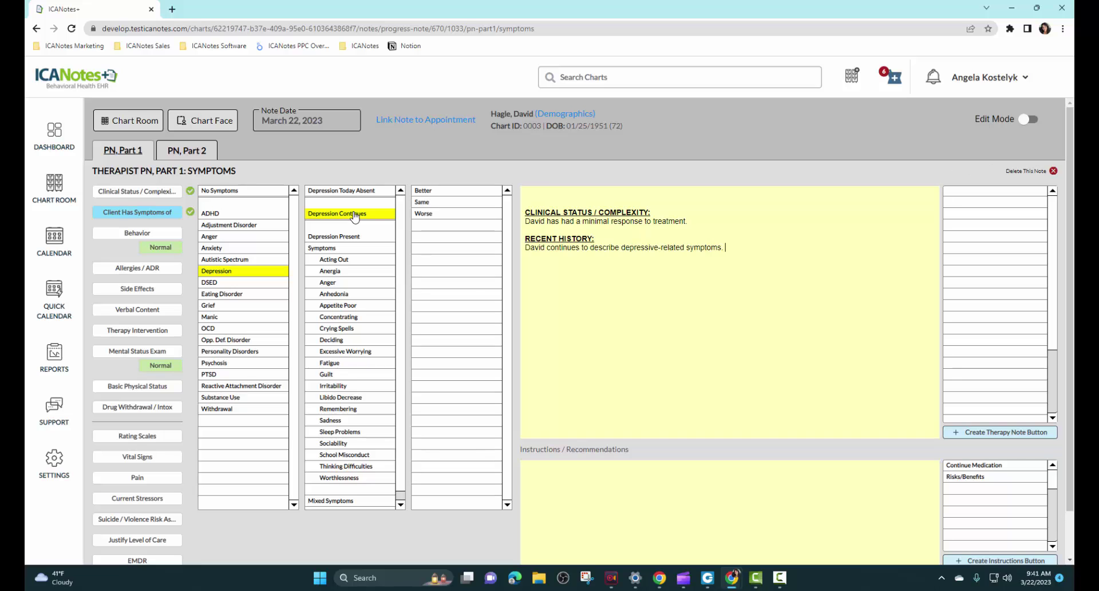
click(429, 203)
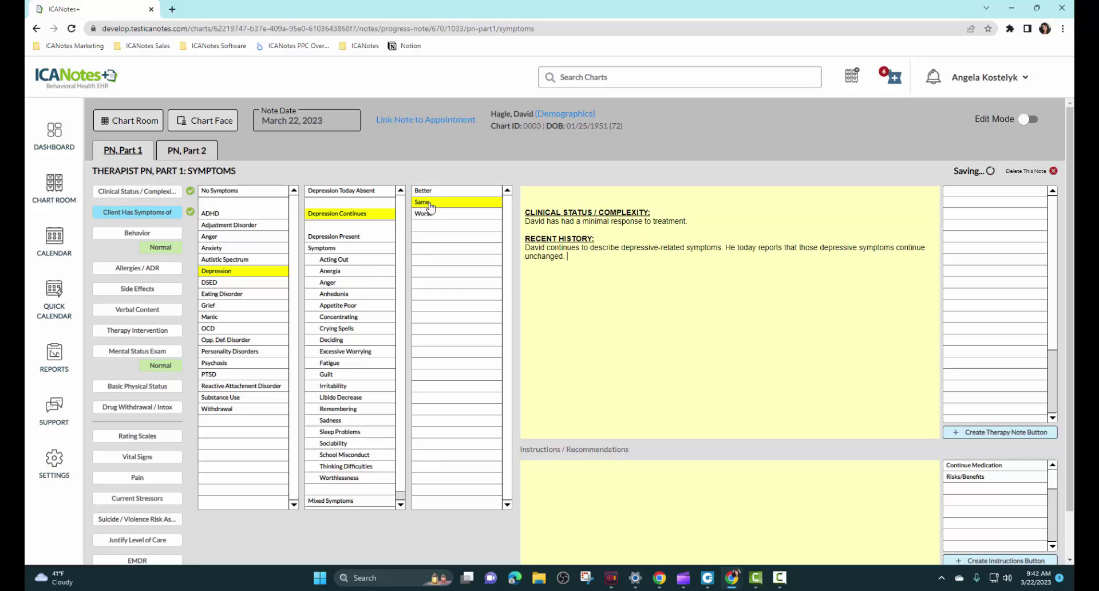
click(328, 283)
click(432, 237)
click(343, 327)
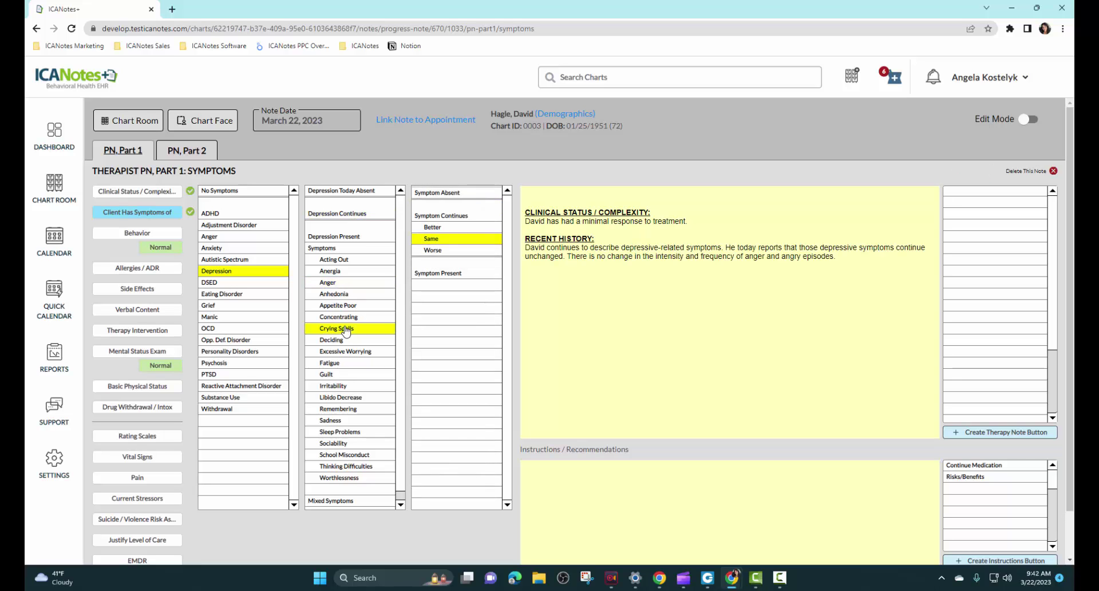
click(434, 248)
click(338, 375)
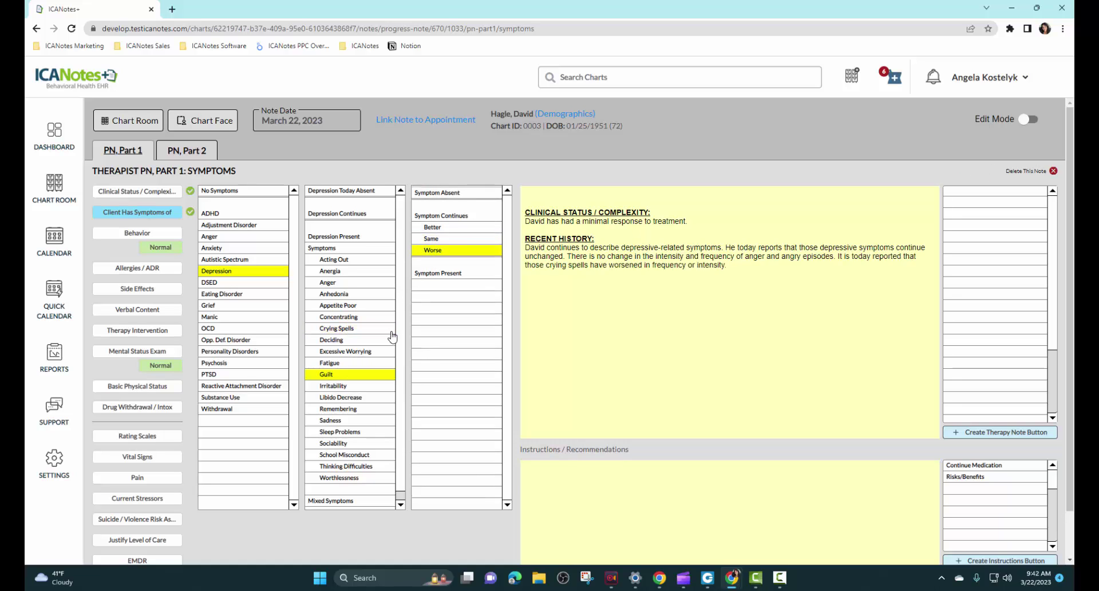
click(432, 236)
click(336, 433)
click(436, 272)
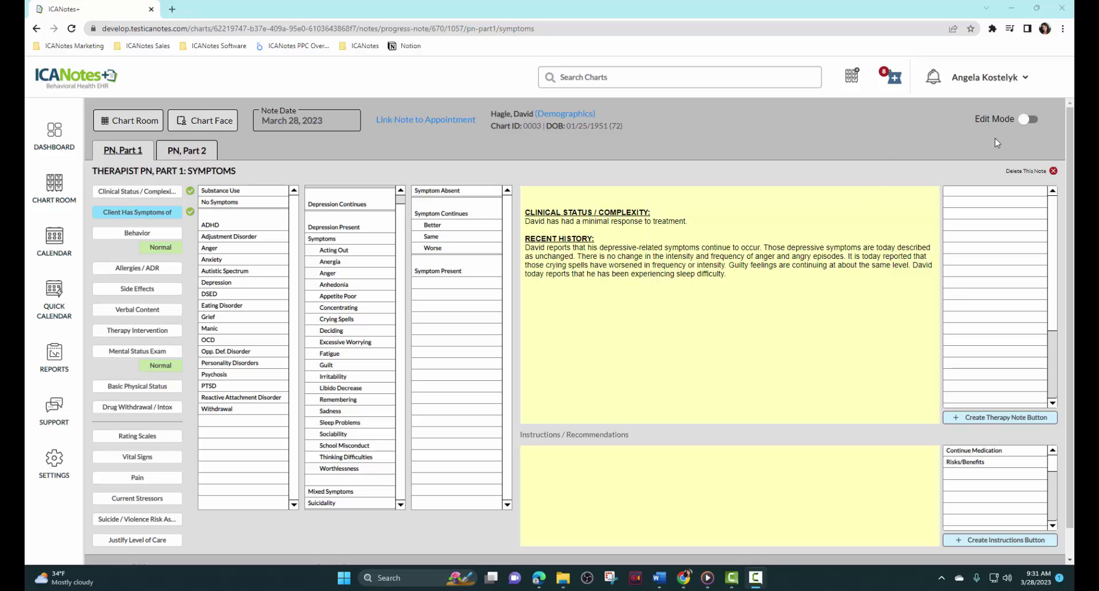
Step: In Edit Mode, disable the Withdrawal symptom and move Personality Disorders higher in the list
click(1024, 118)
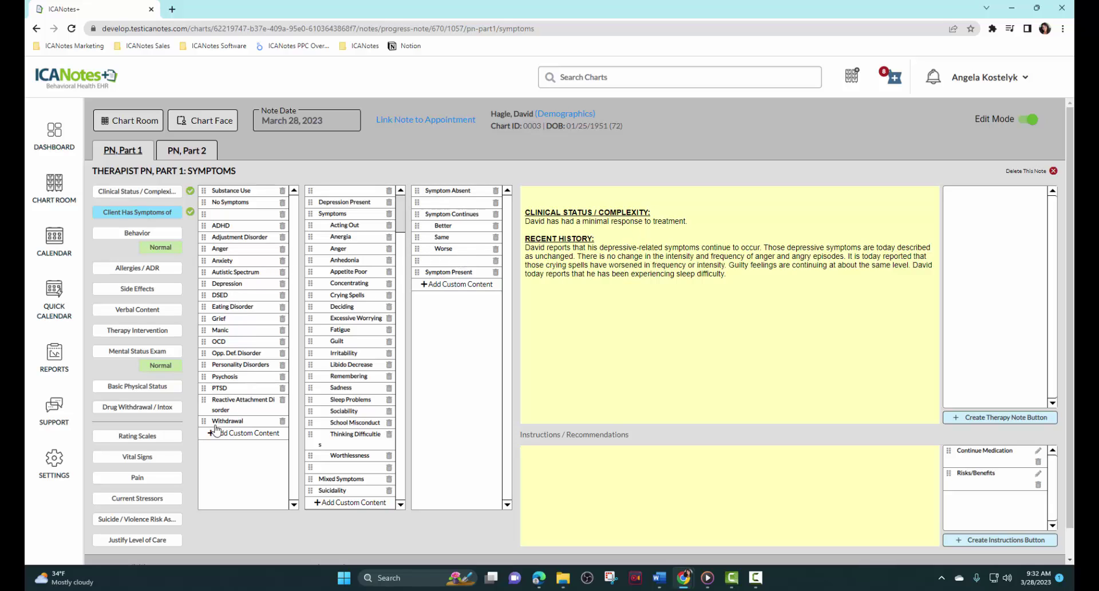
click(283, 422)
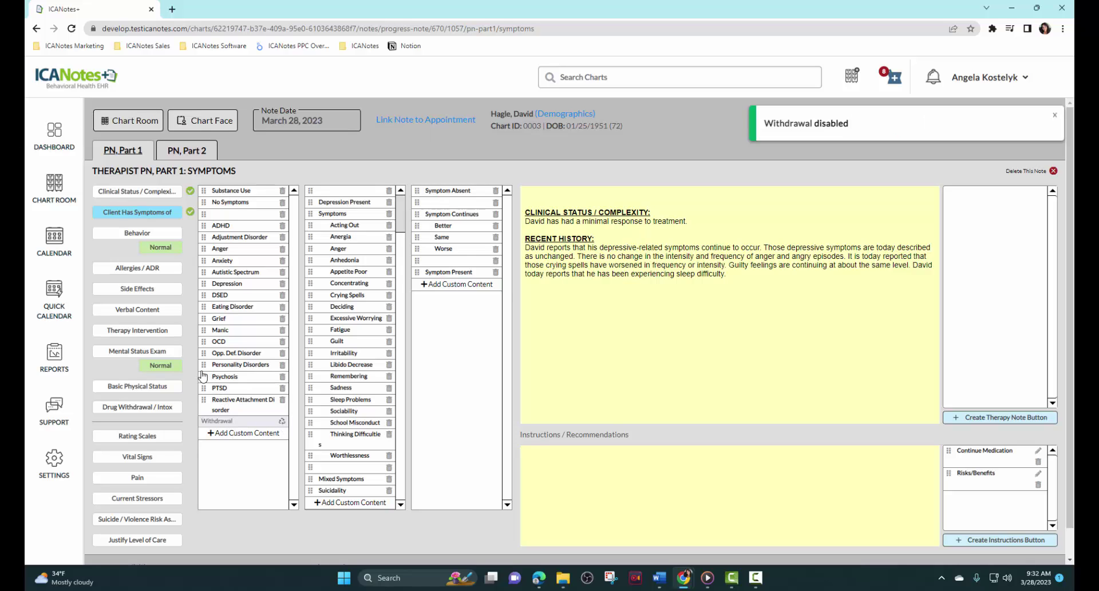
drag(203, 362, 211, 192)
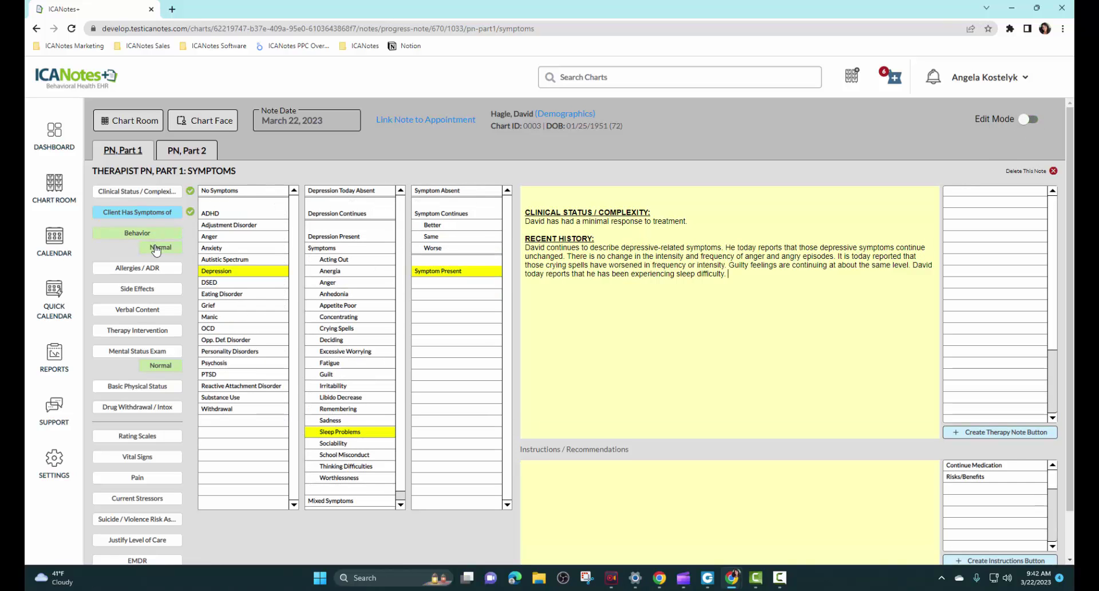
Step: Record normal behavior and an MSE appearance sentence: sad, uncommunicative, underweight, unhappy
click(163, 248)
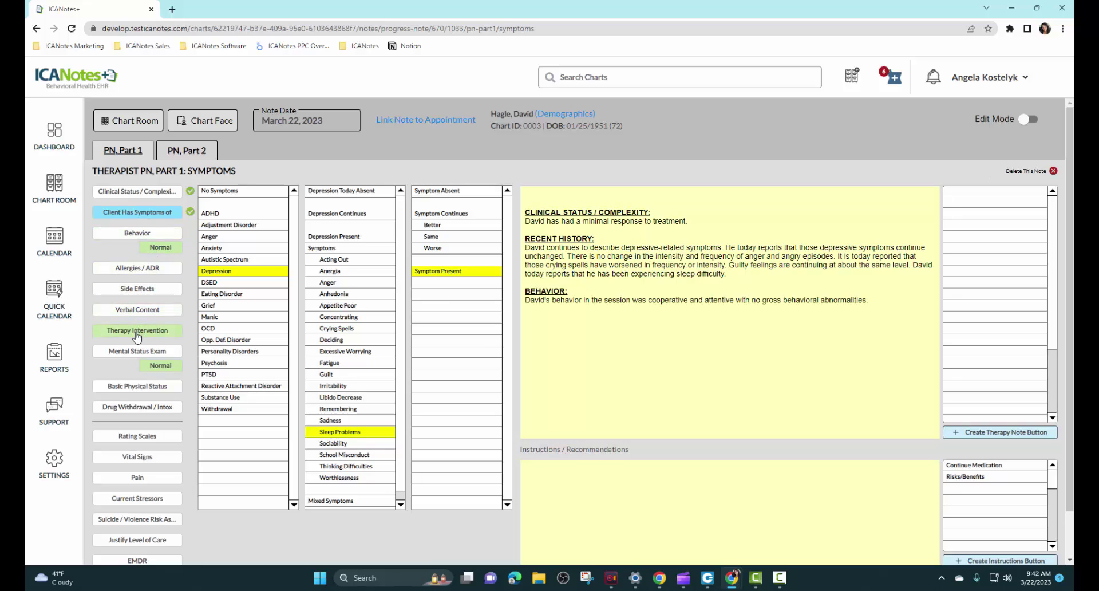
click(136, 351)
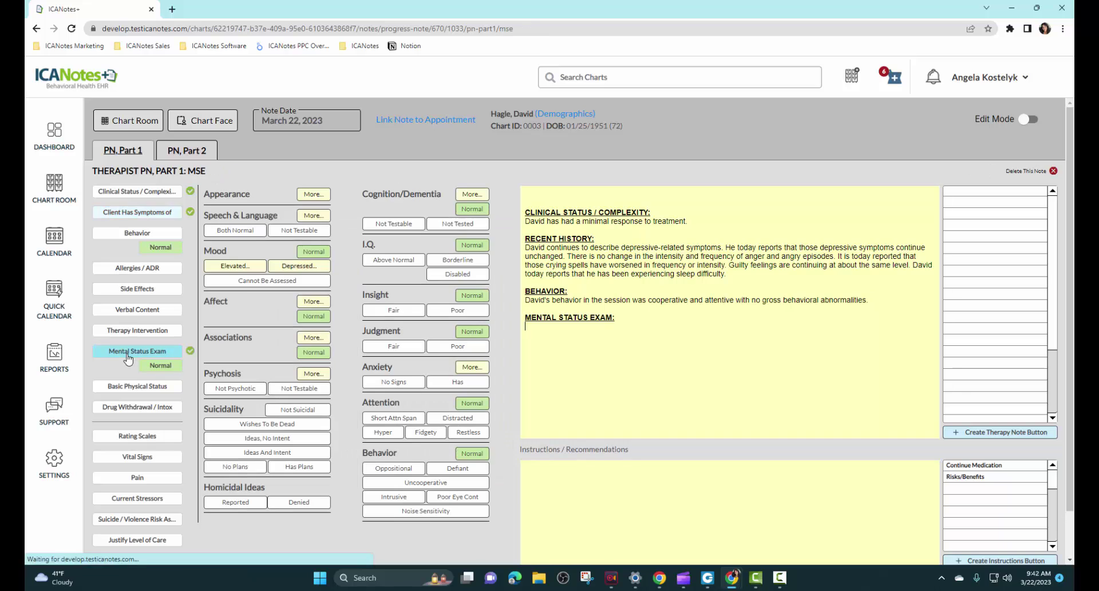
click(314, 194)
click(164, 283)
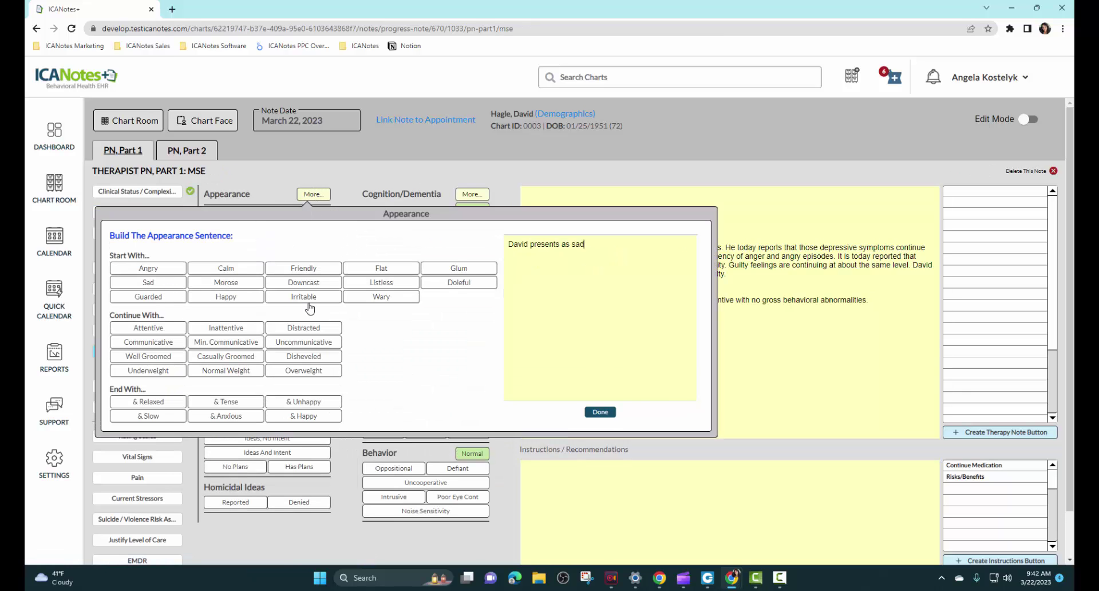
click(302, 344)
click(152, 372)
click(299, 403)
click(599, 411)
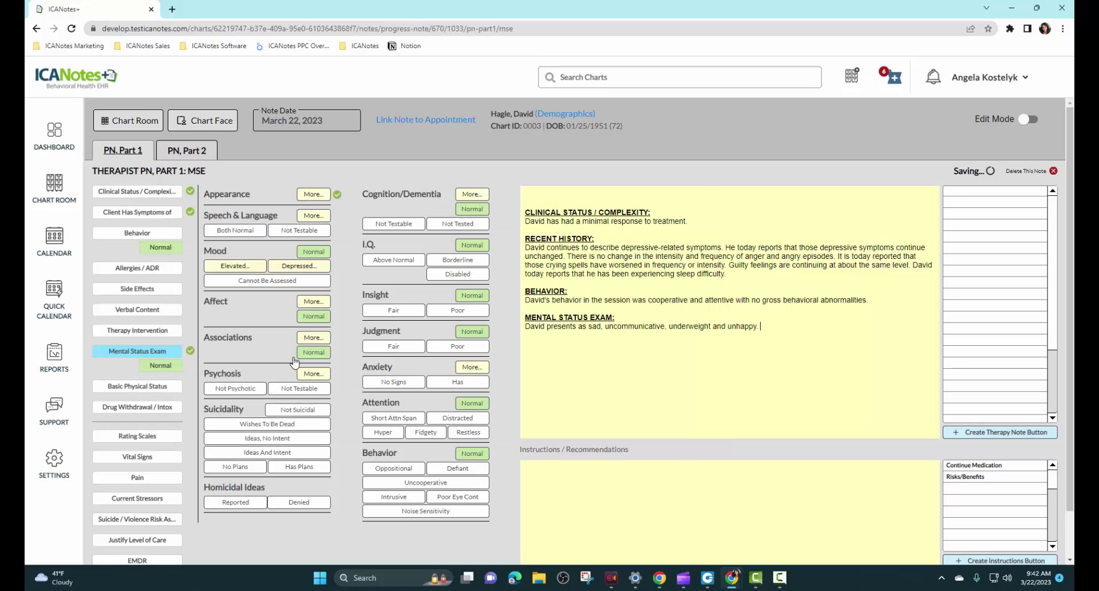
Step: Record moderate depressed mood, not suicidal, homicidal ideas denied, poor insight, distractibility, poor eye contact
click(299, 266)
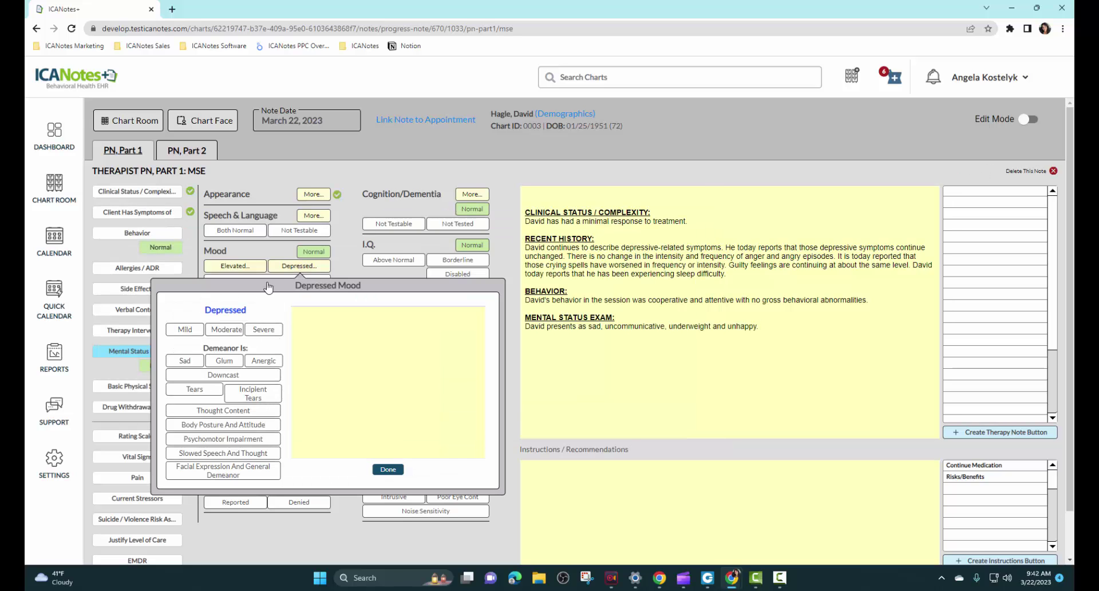
click(224, 329)
click(227, 470)
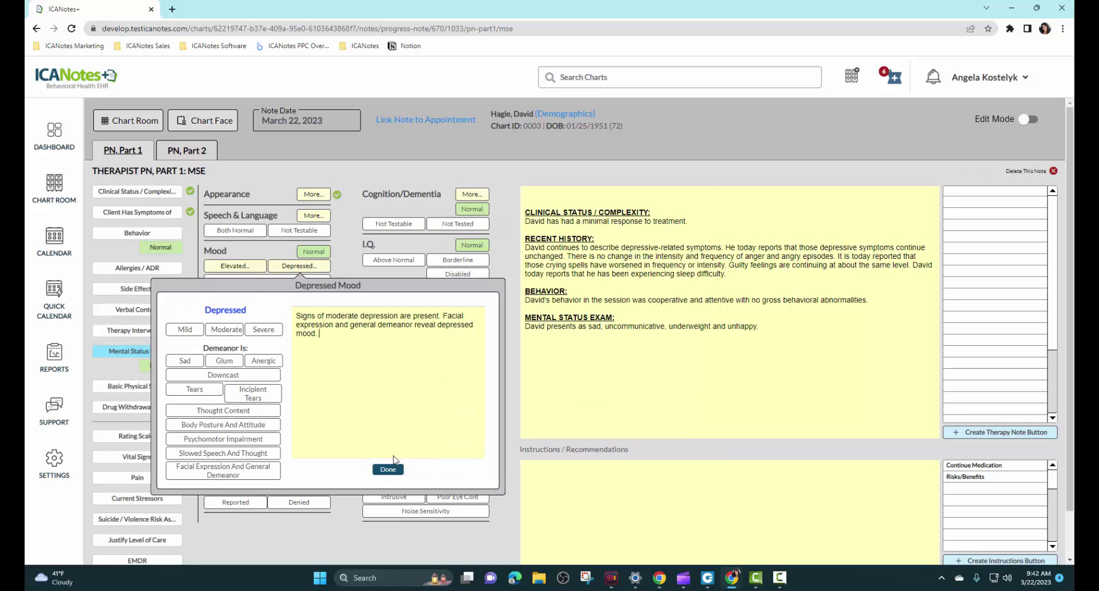
click(388, 469)
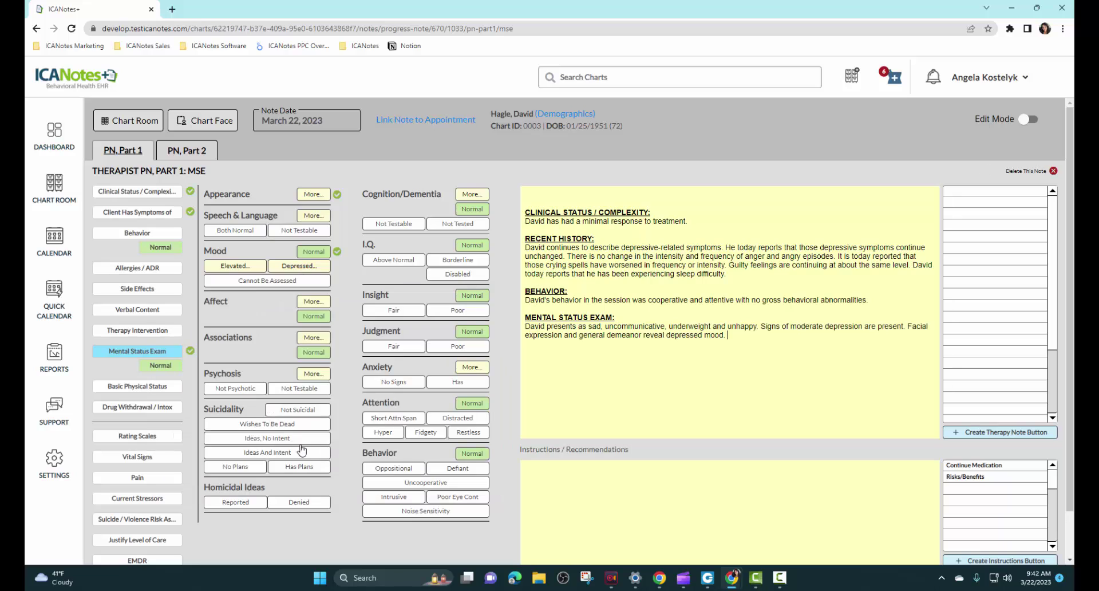
click(298, 410)
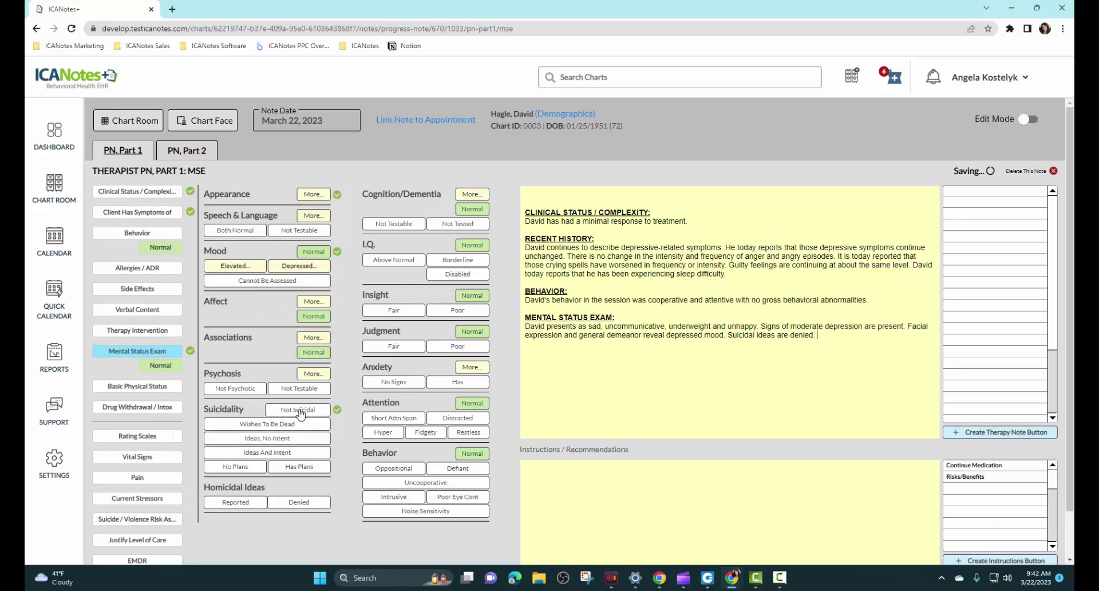
click(298, 502)
click(460, 311)
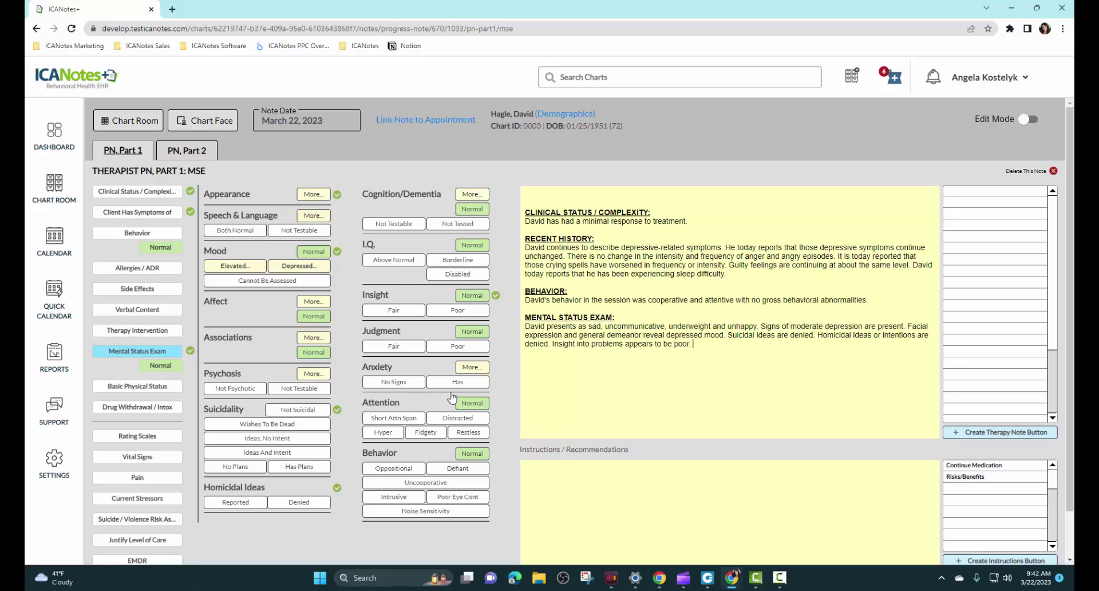
click(454, 418)
click(456, 496)
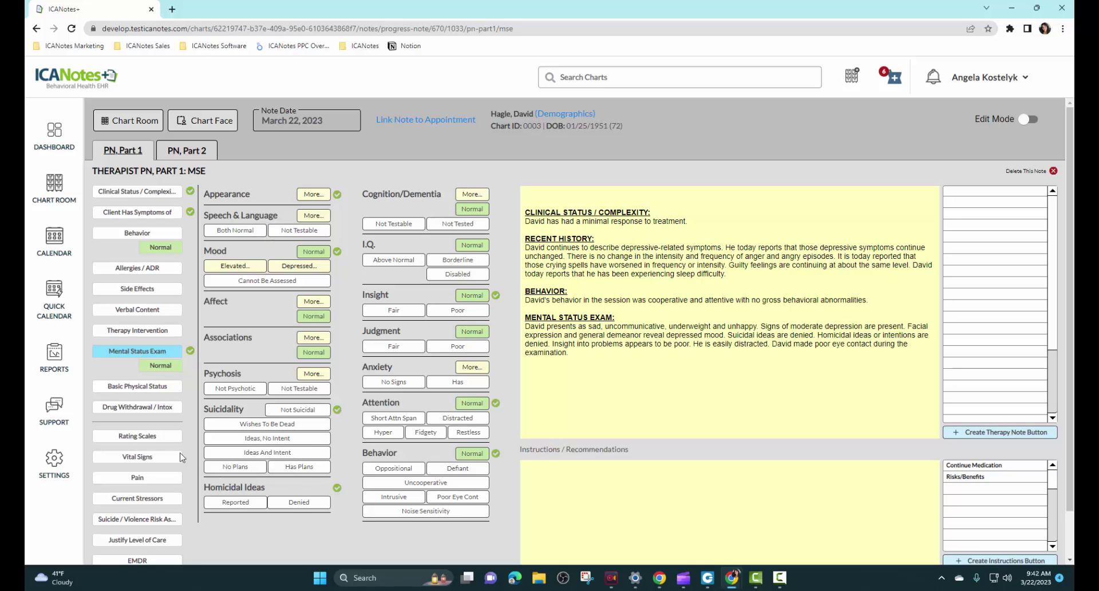
Step: In the Suicide/Violence Risk Assessment, record no current risk factors and Low suicide risk
click(148, 519)
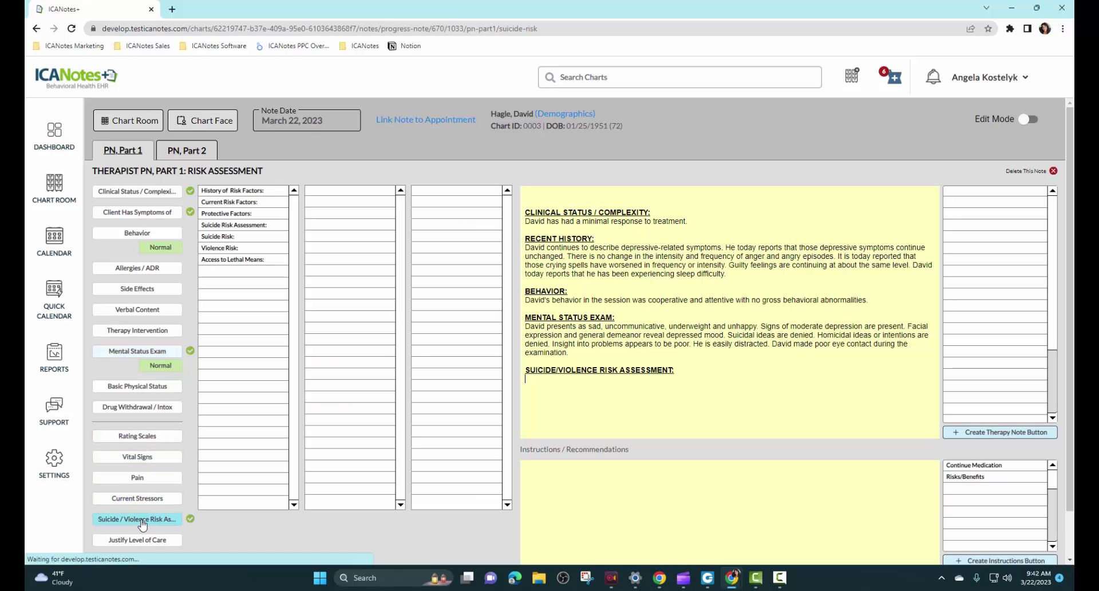
click(238, 203)
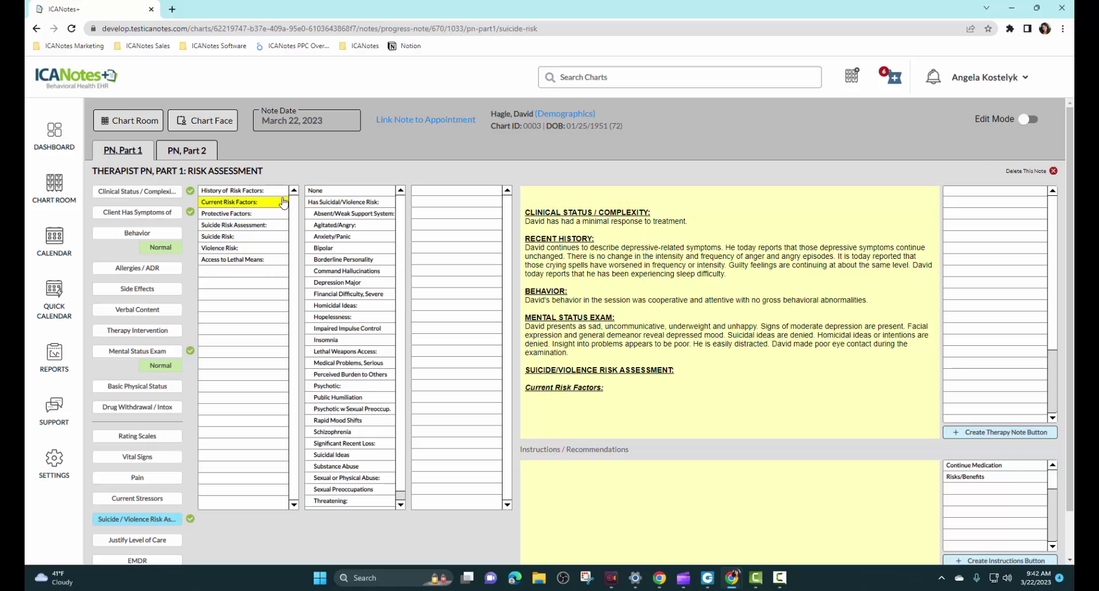
click(318, 193)
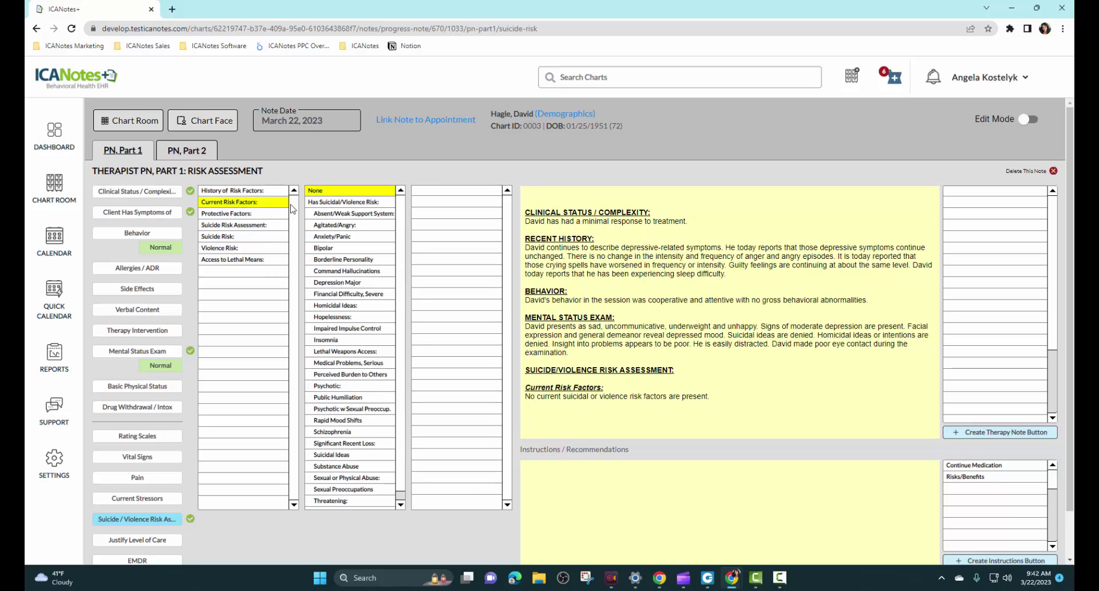
click(248, 237)
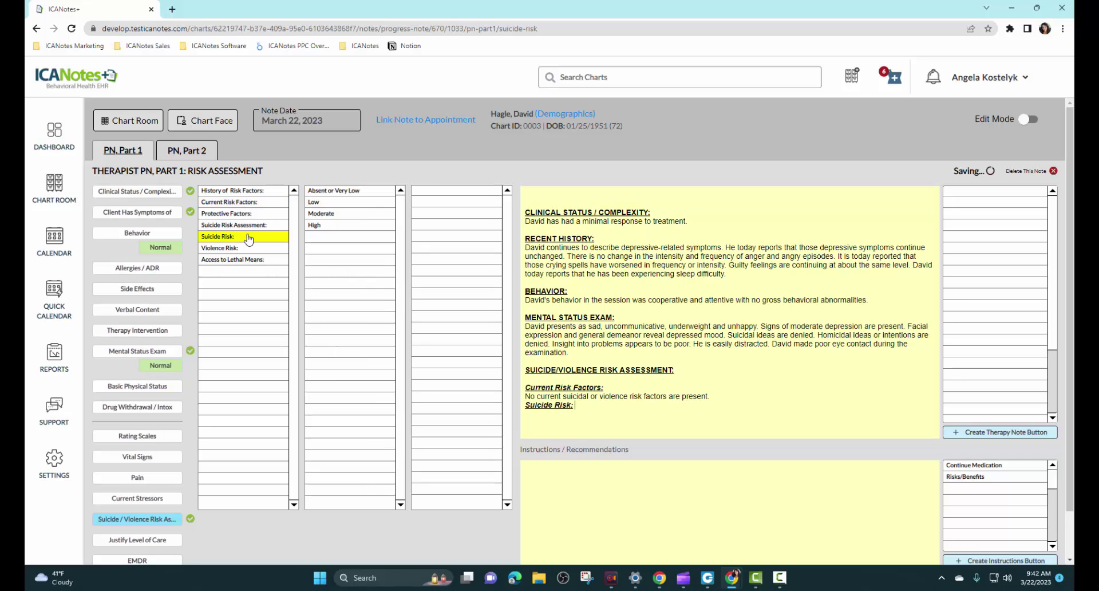
click(326, 203)
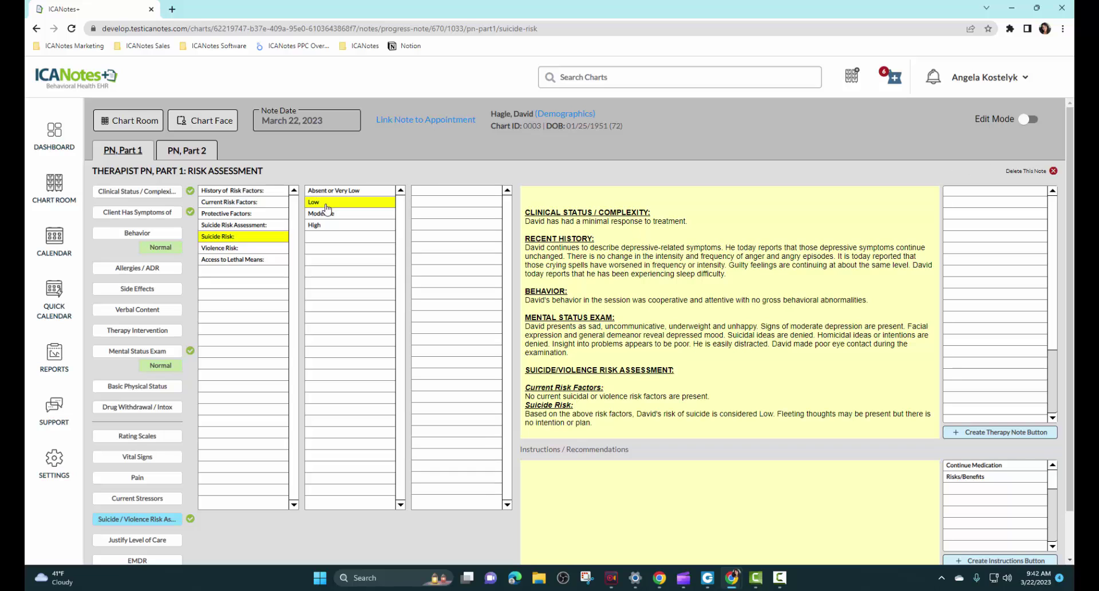
Step: Note that lethal-means access was discussed and denied, then move to PN, Part 2
click(268, 260)
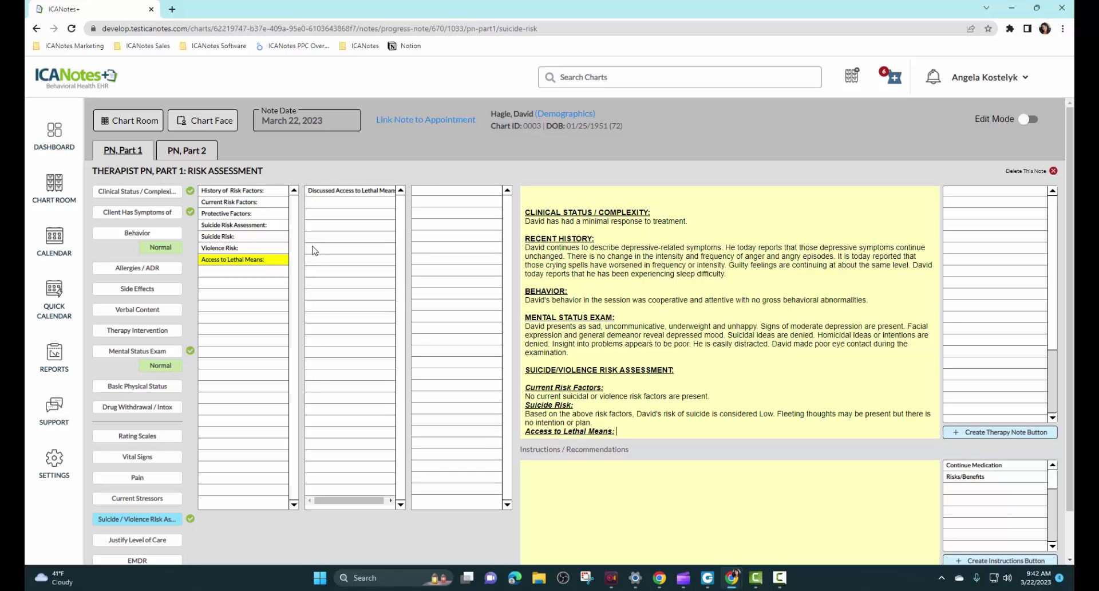
click(360, 193)
click(429, 193)
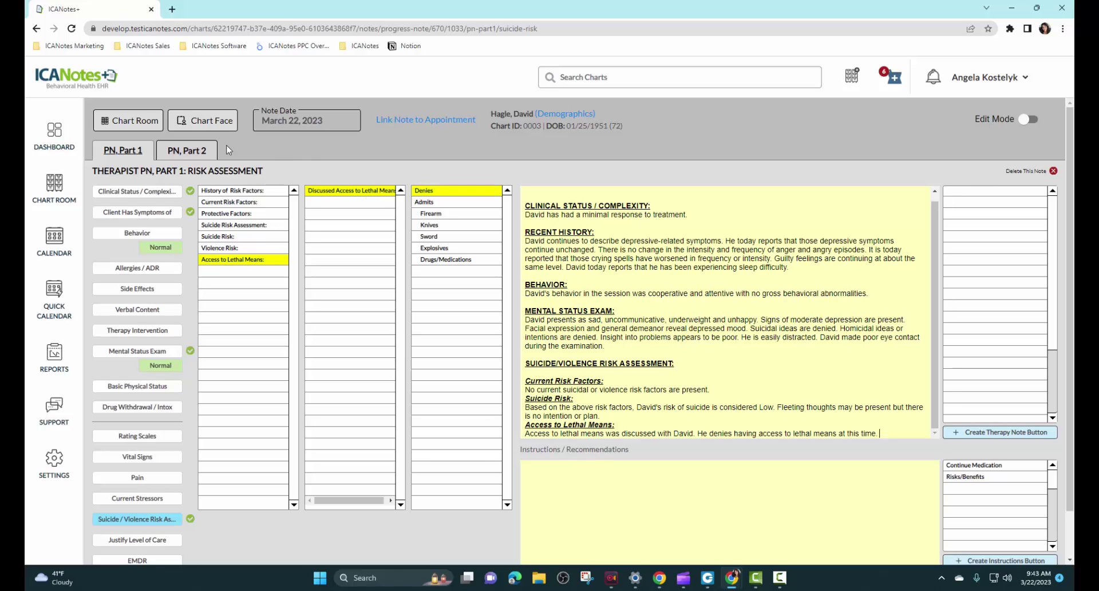
click(186, 153)
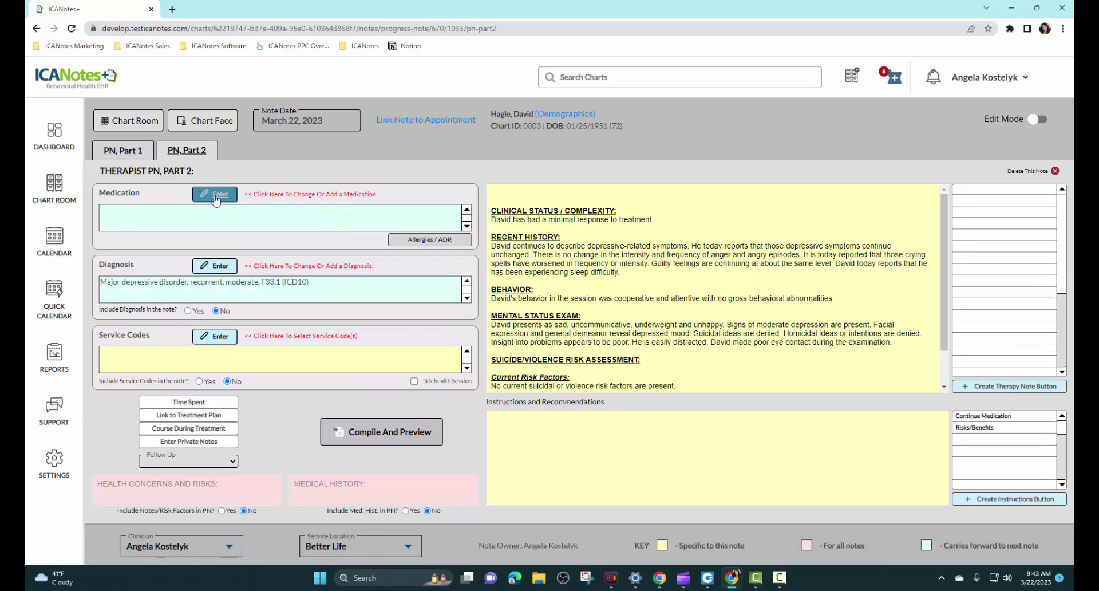
Step: Start a new psychotropic prescription: clozapine 100 mg tablets, 90 tablets, one three times daily
click(216, 195)
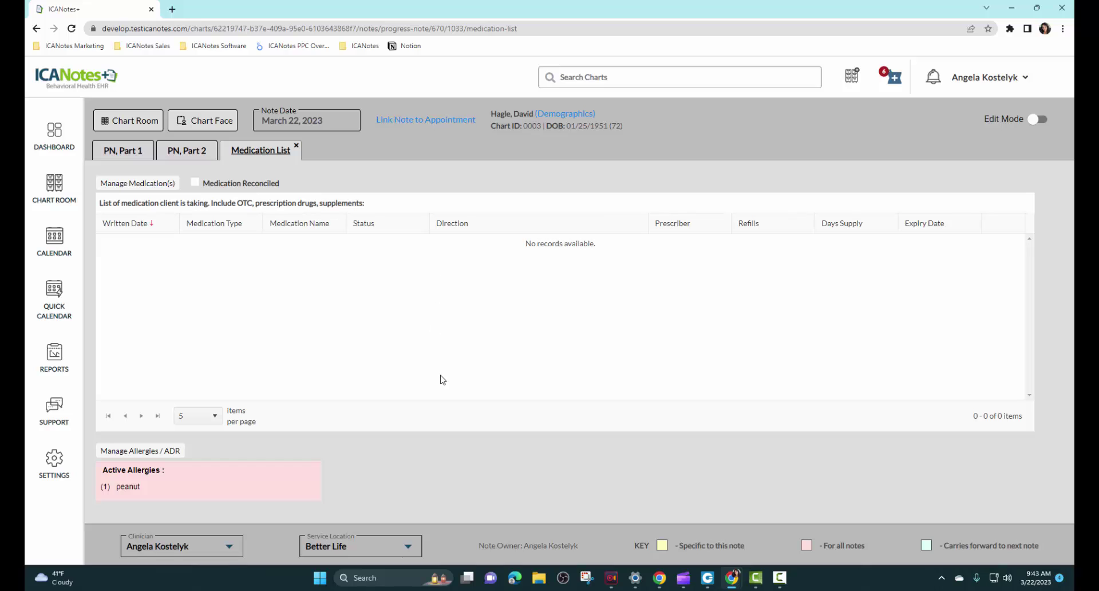
click(134, 183)
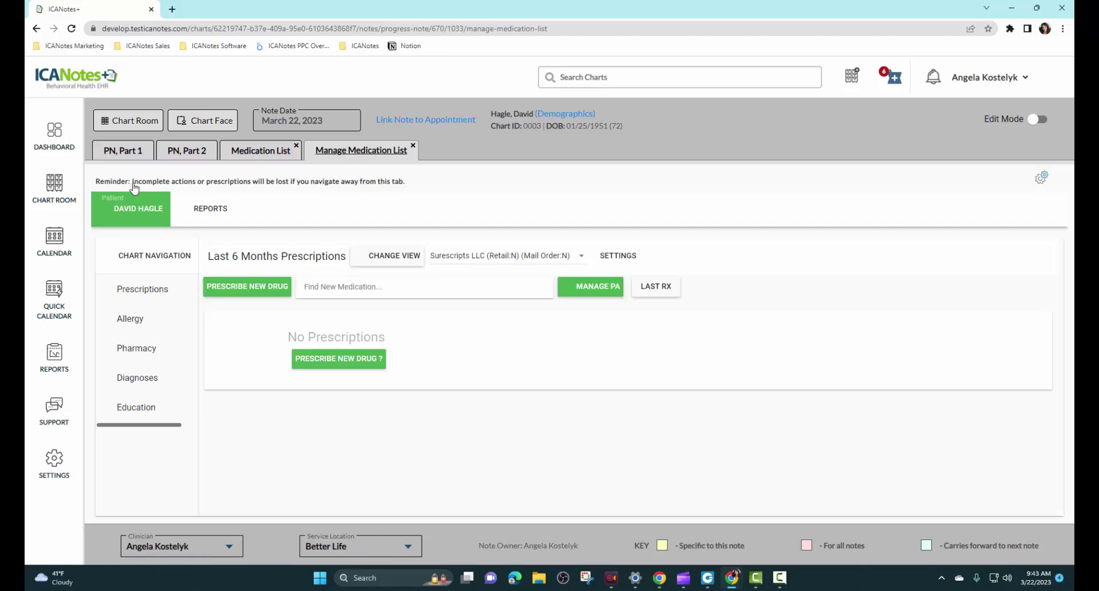
click(246, 286)
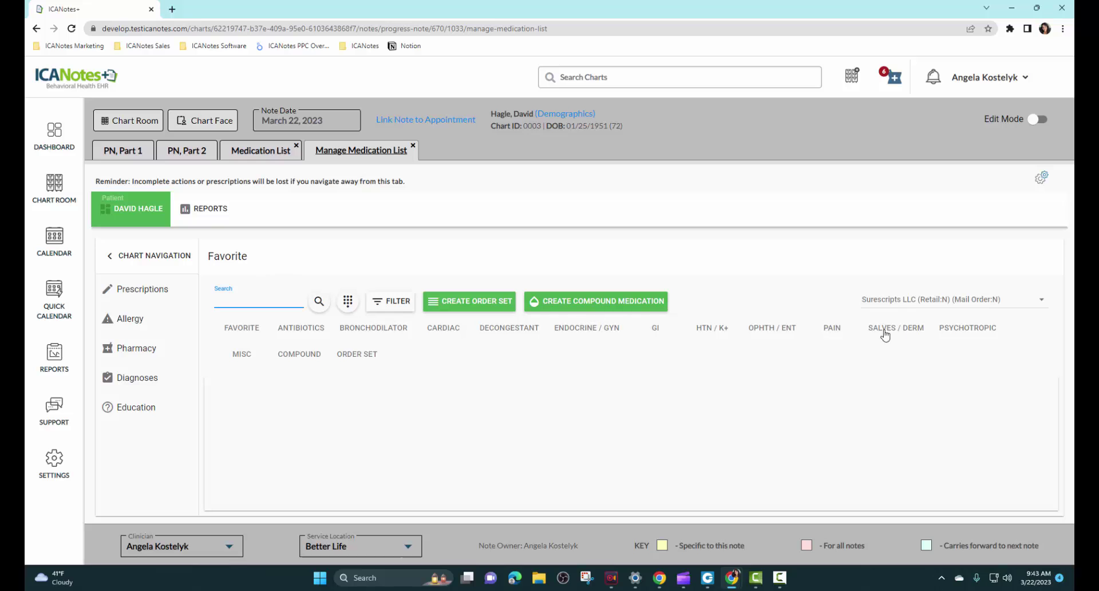
click(967, 333)
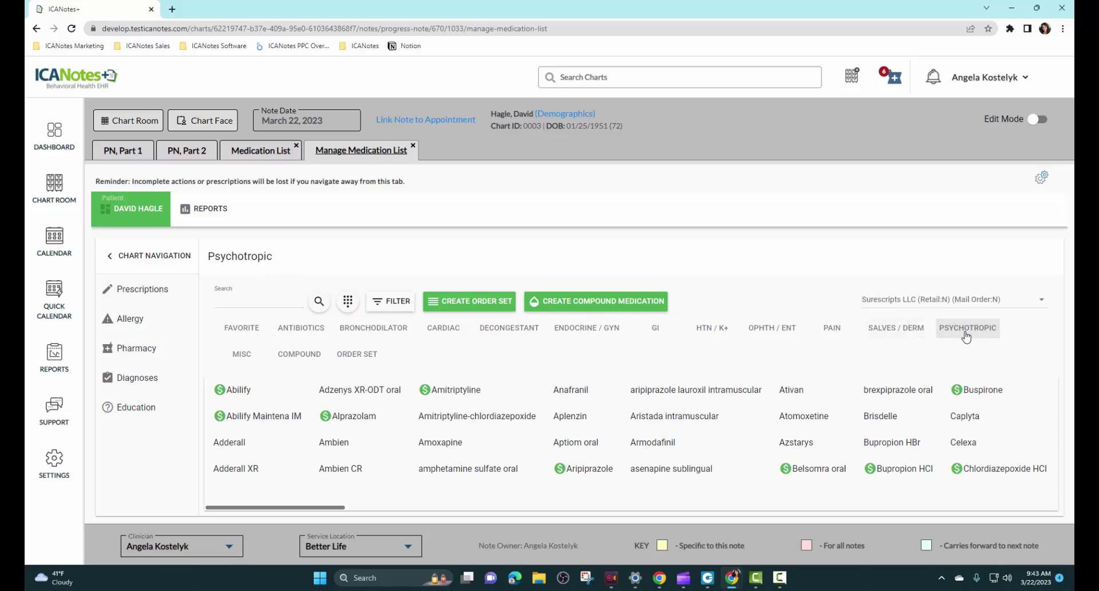
drag(323, 511, 452, 516)
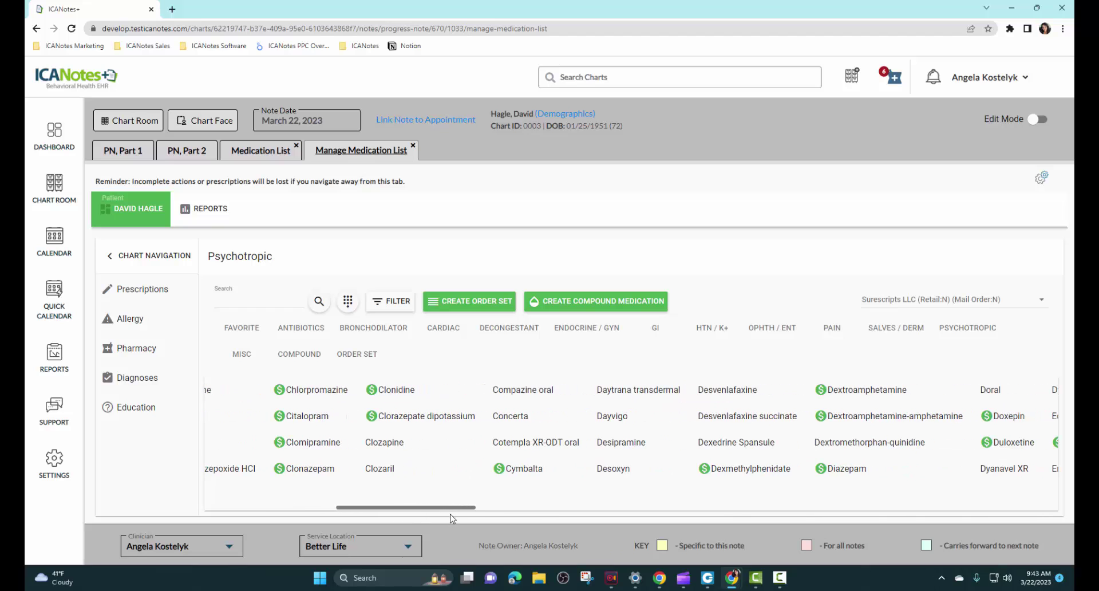
click(378, 445)
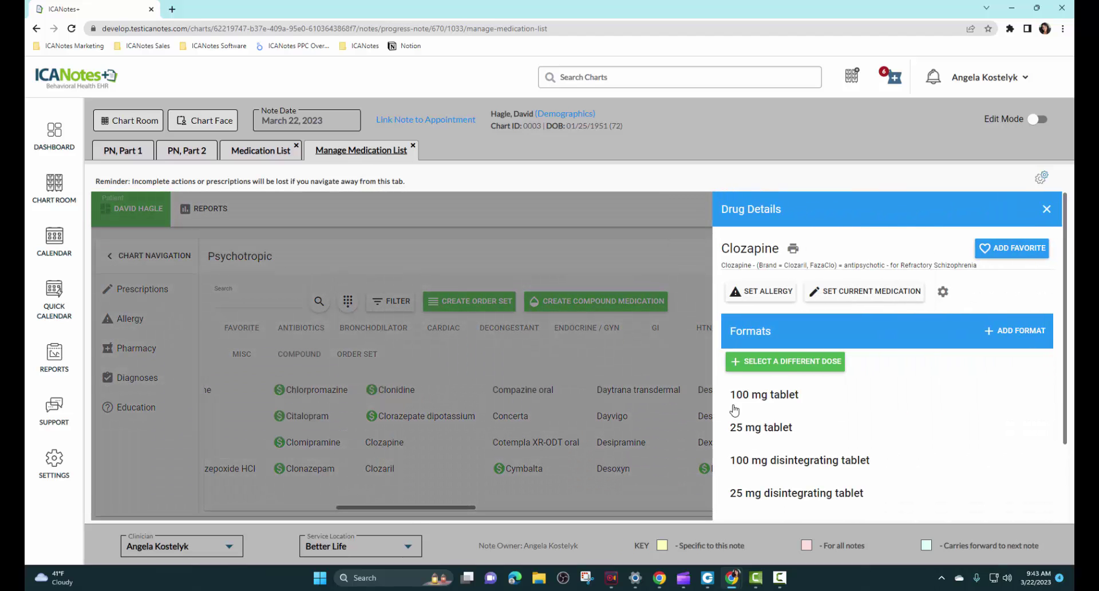
click(760, 400)
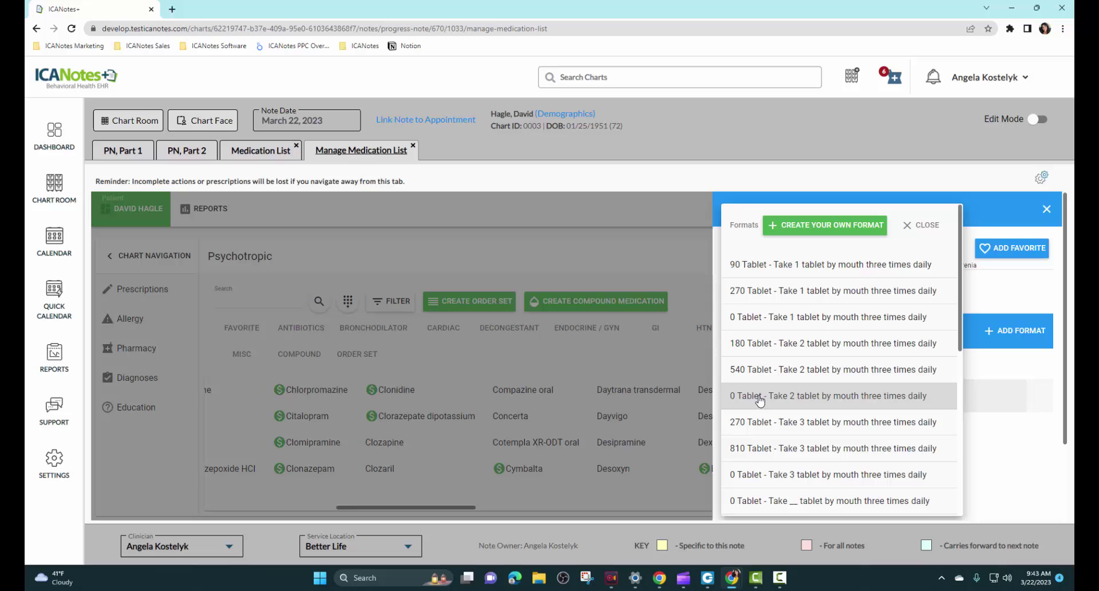
click(774, 269)
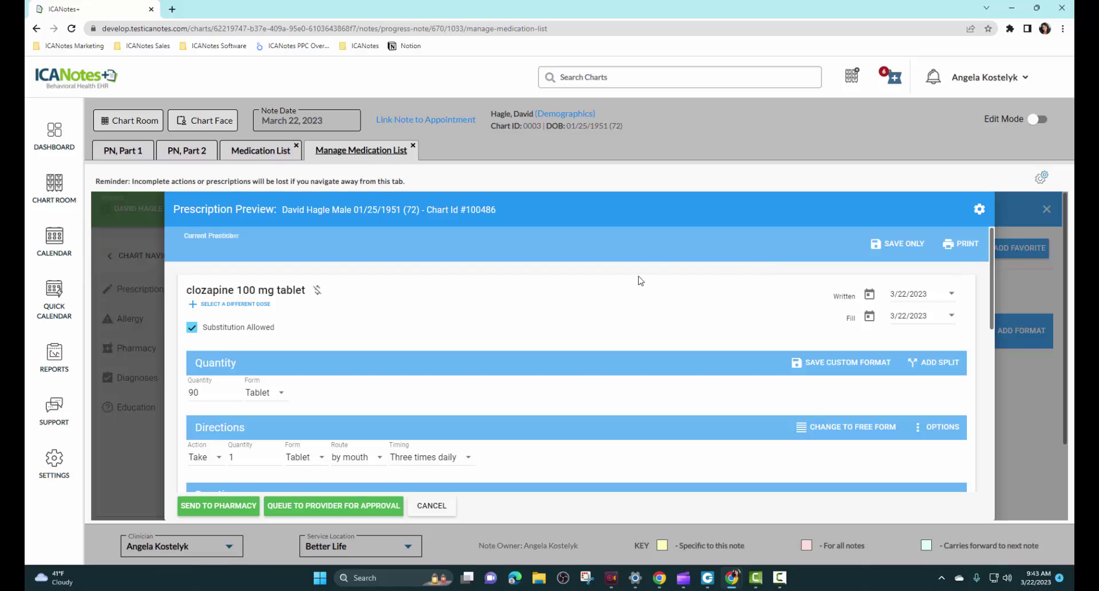
Step: Send the clozapine prescription to the pharmacy and approve it
scroll(380, 363, down, 4)
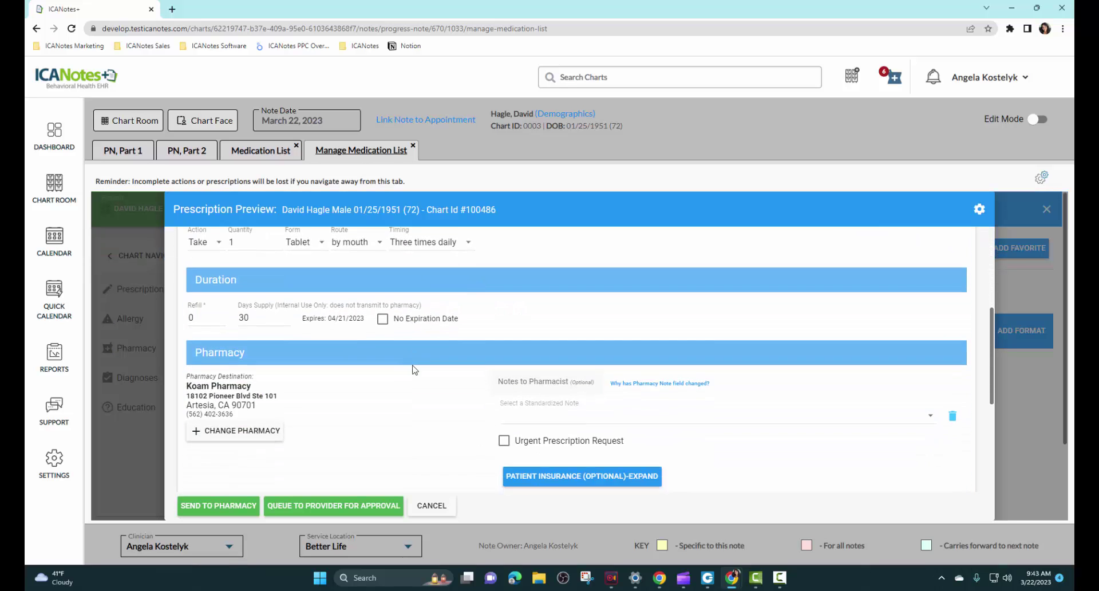
scroll(401, 309, down, 2)
scroll(412, 346, down, 2)
click(220, 507)
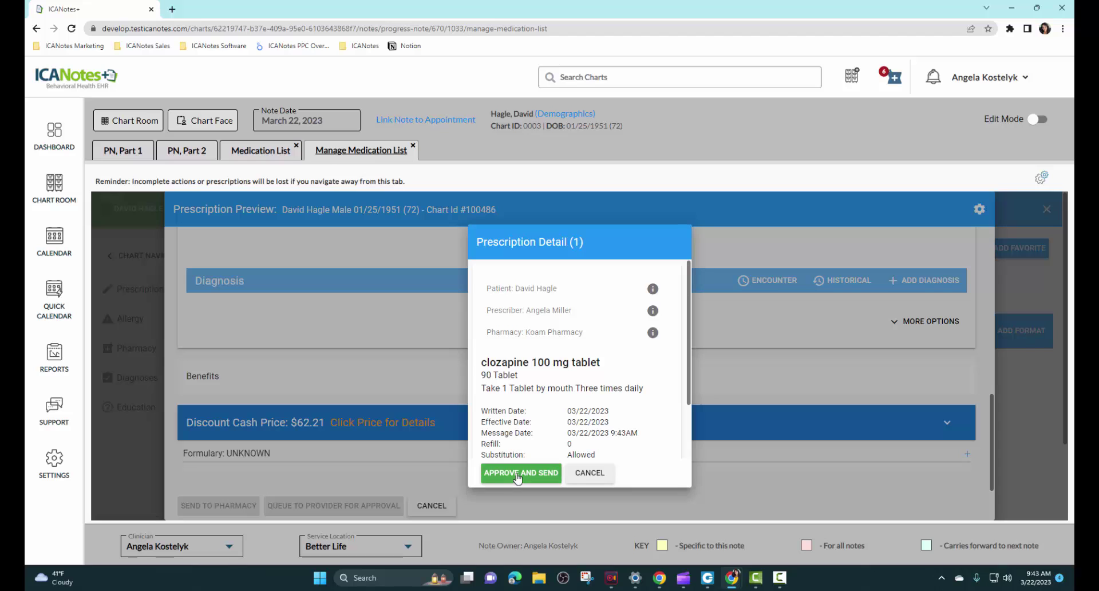
click(517, 474)
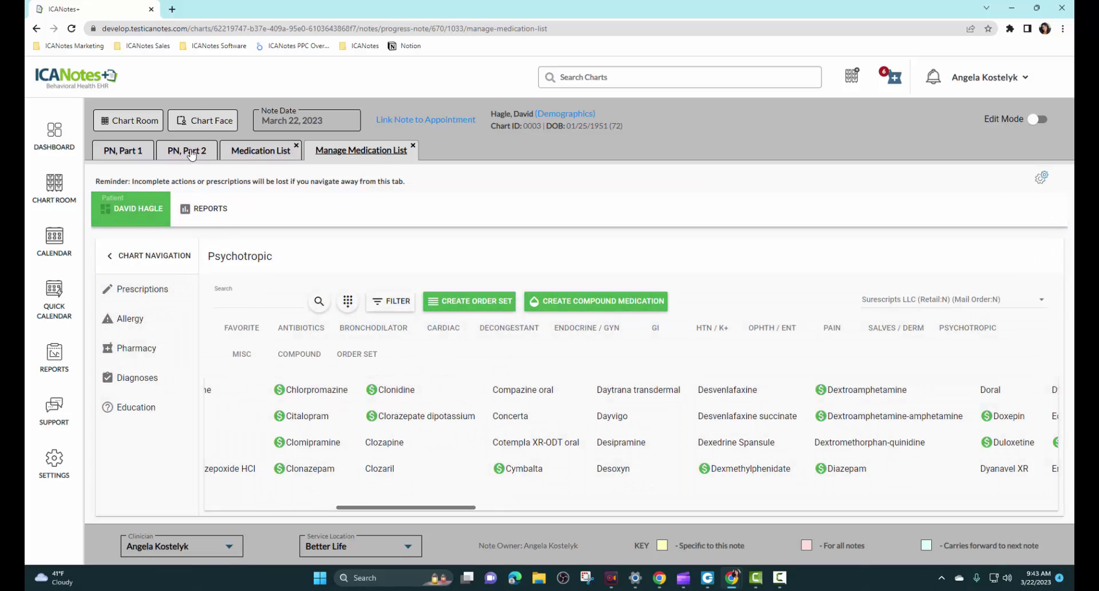
Step: Add service code 90837 (60-minute psychotherapy) to Part 2 of the progress note
click(186, 150)
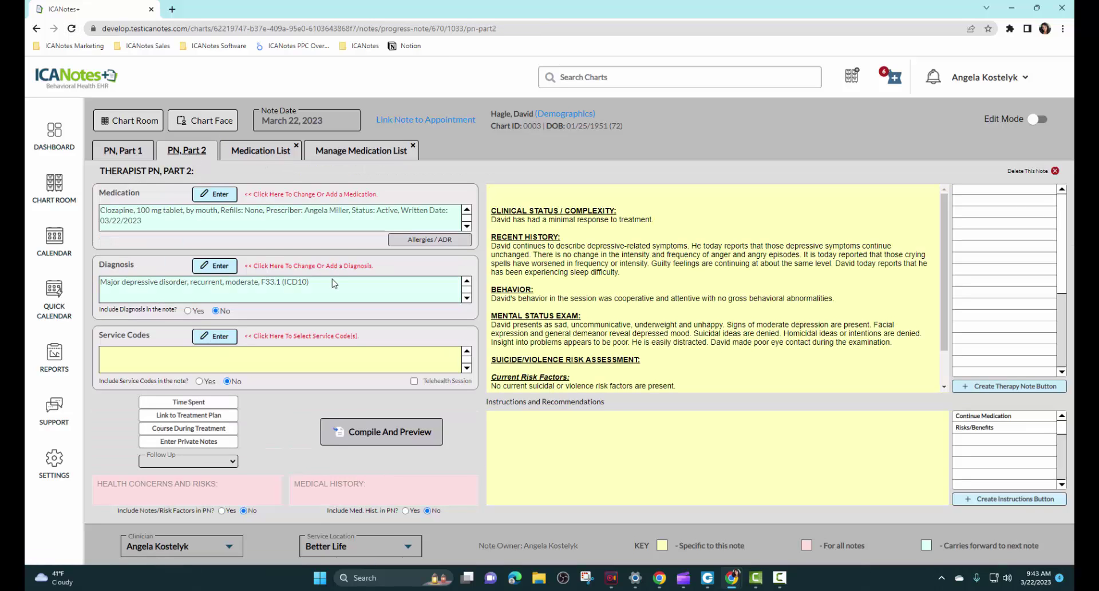
drag(314, 292, 100, 294)
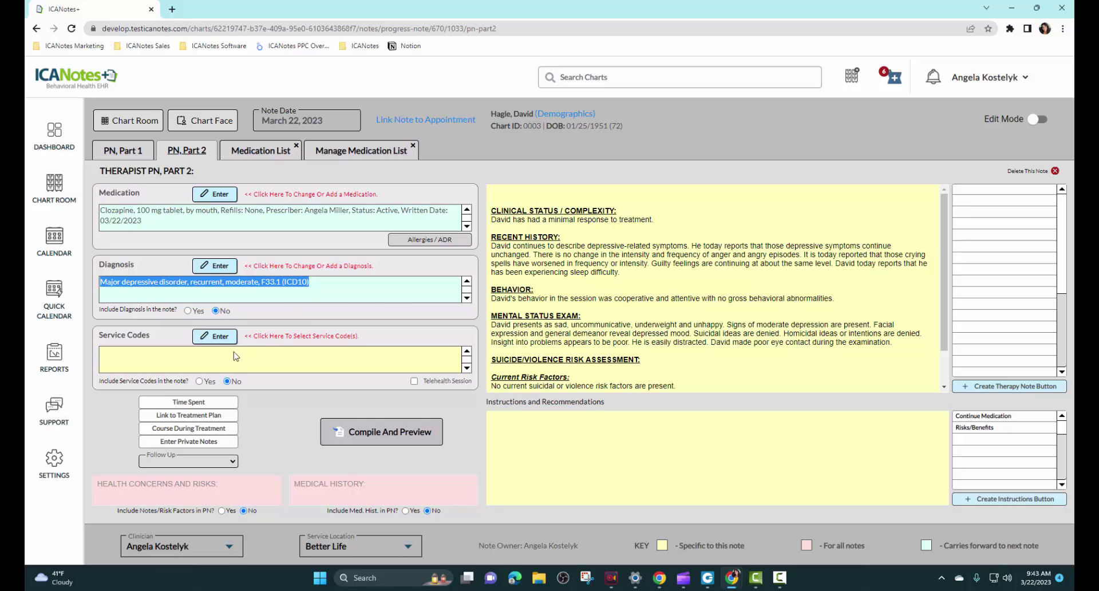
click(223, 337)
click(426, 241)
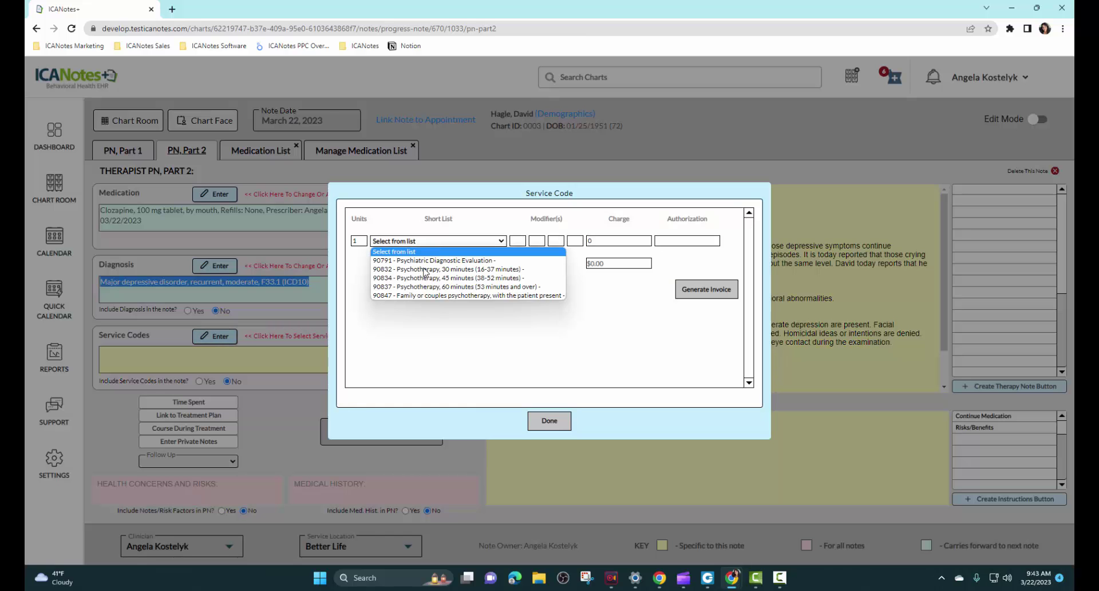
click(427, 289)
click(549, 423)
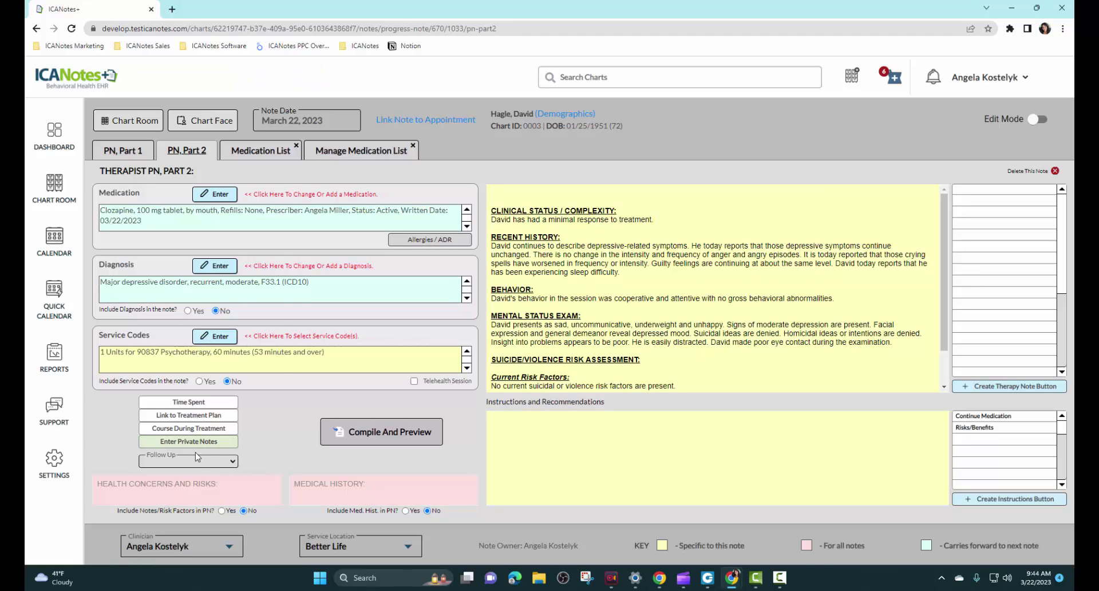
Step: Set follow-up to 3-4 weeks and add continue-medication and risks/benefits instructions
click(198, 461)
click(197, 380)
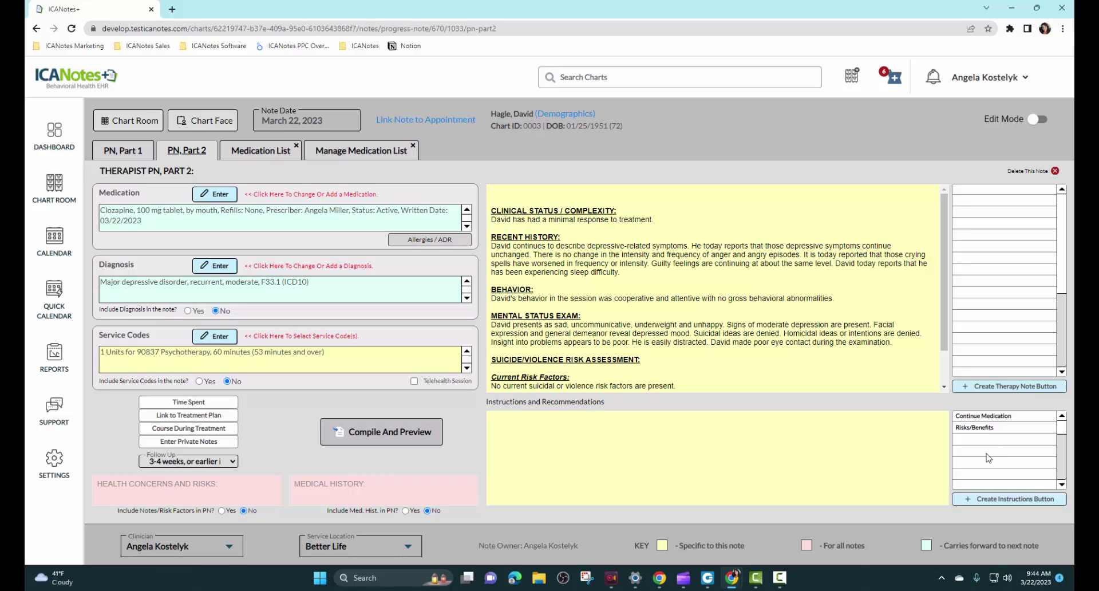
click(985, 420)
click(976, 429)
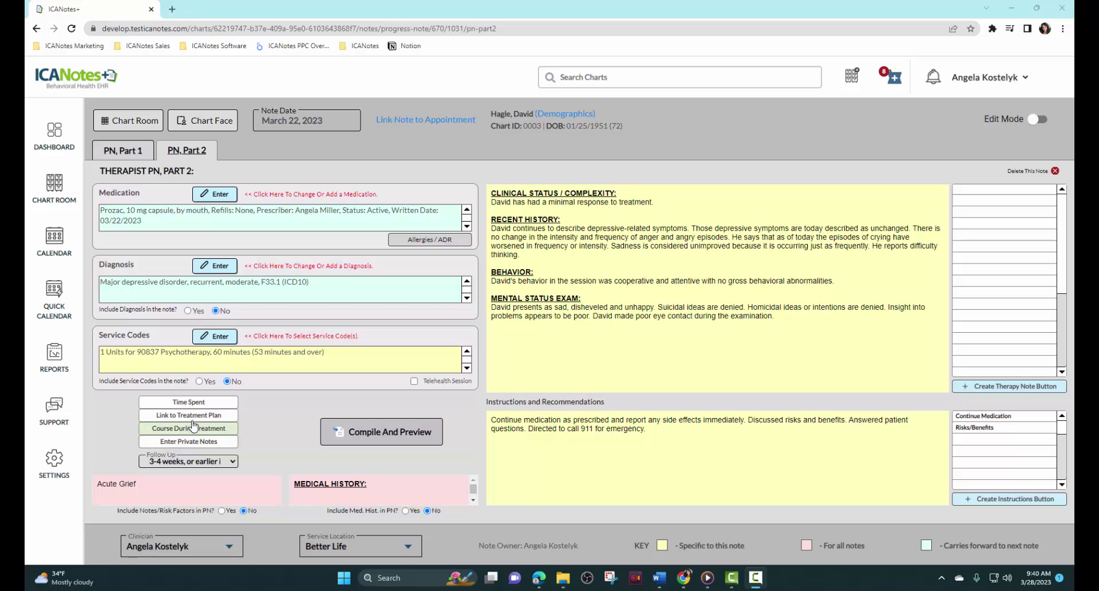
Step: Choose the Depression plan's Depressed Mood interventions, leaving out Medication Education
click(192, 416)
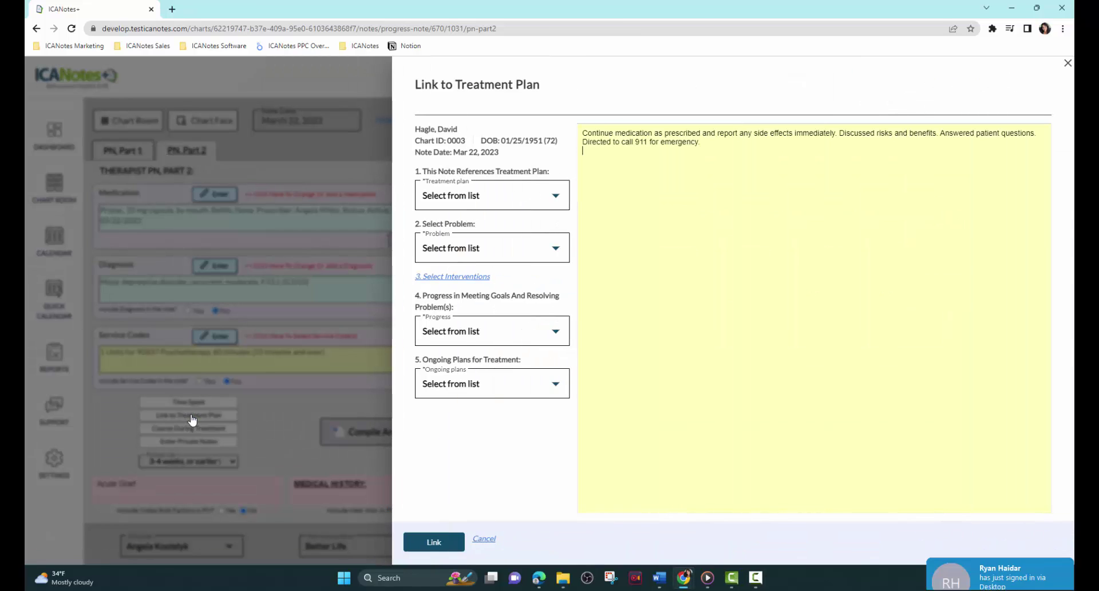
click(558, 201)
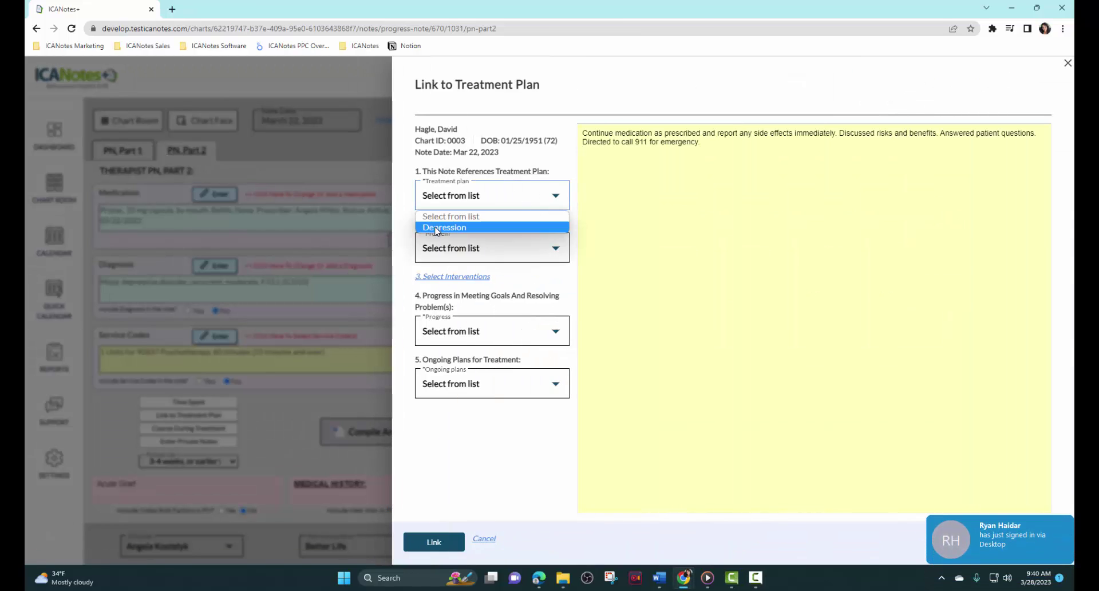
click(452, 225)
click(556, 254)
click(487, 274)
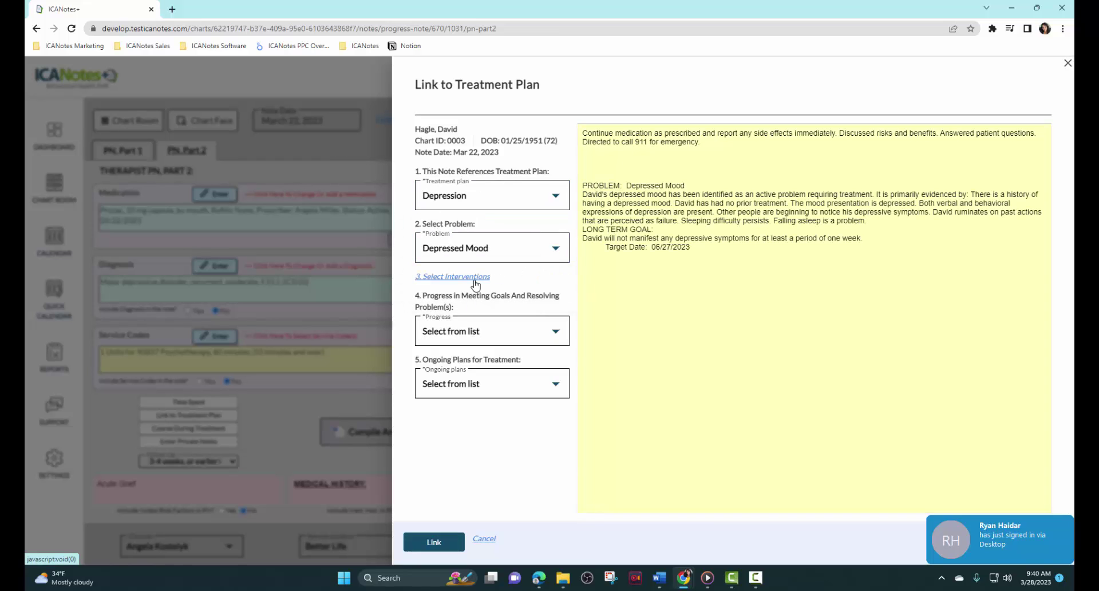
click(452, 277)
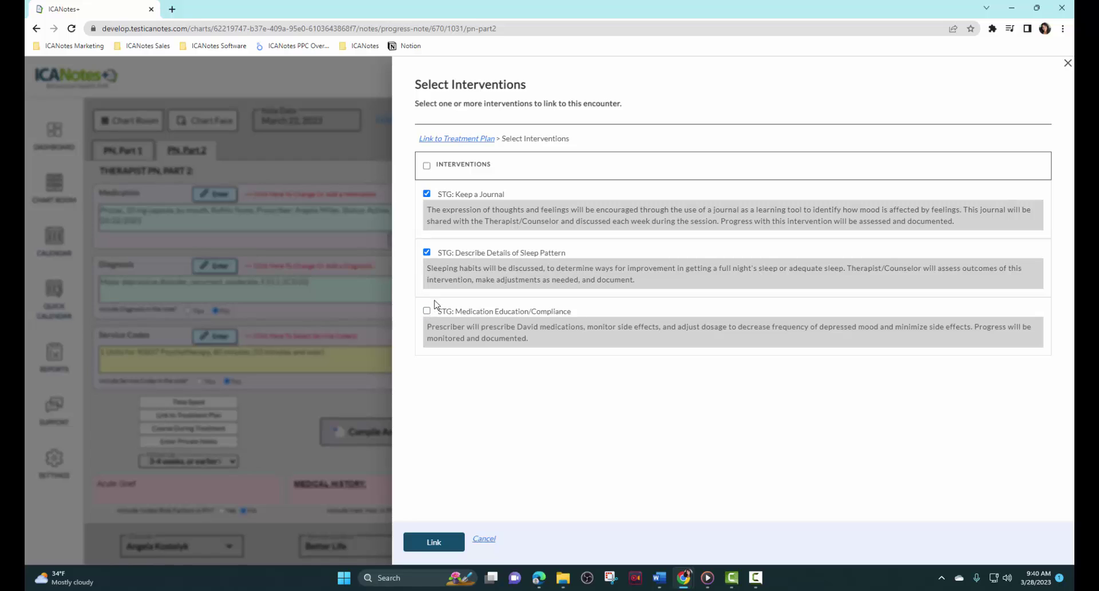
click(433, 541)
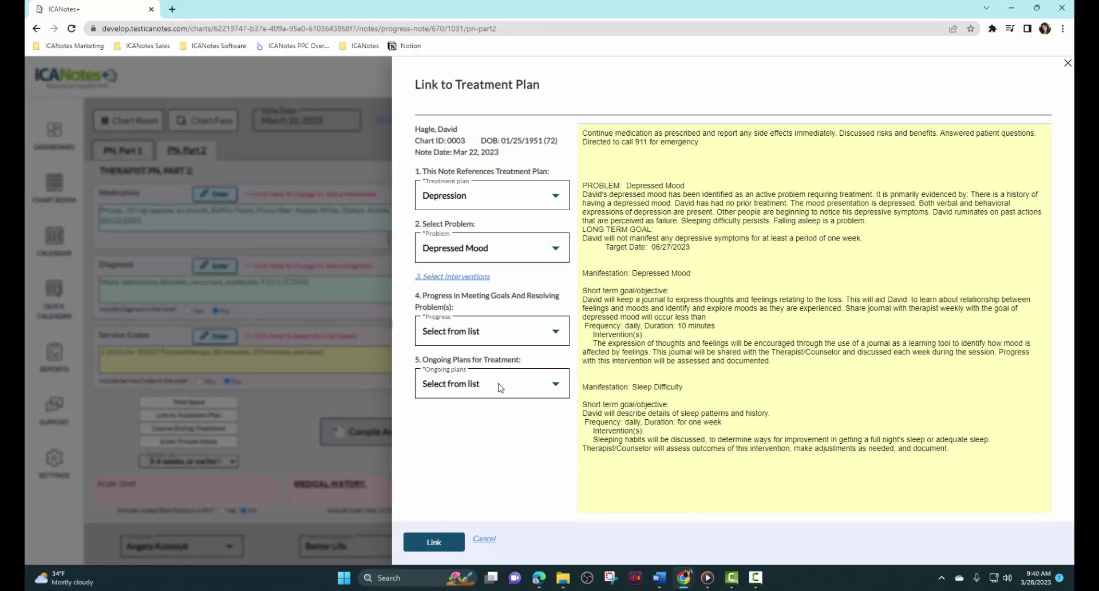
Step: Rate progress as Some, continue the current plan, and link the note to the plan
click(557, 331)
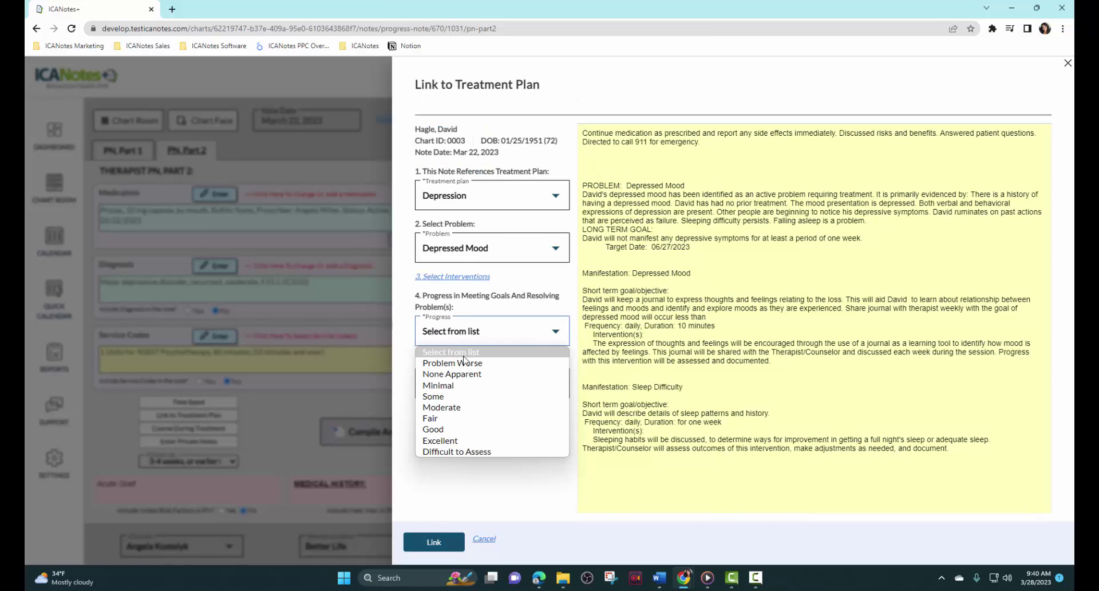
click(452, 396)
click(461, 394)
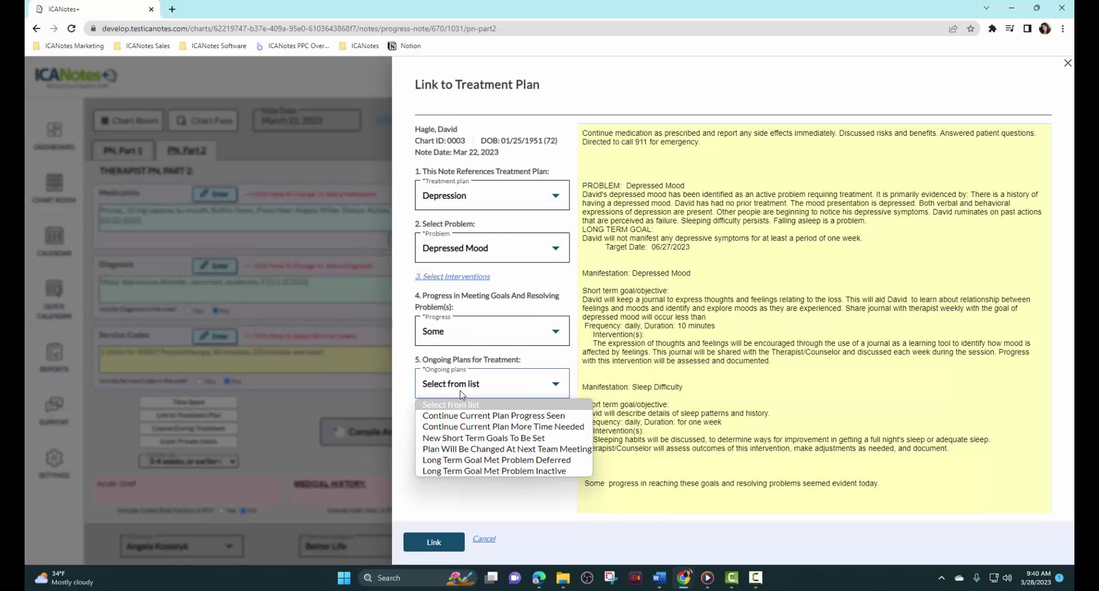
click(467, 416)
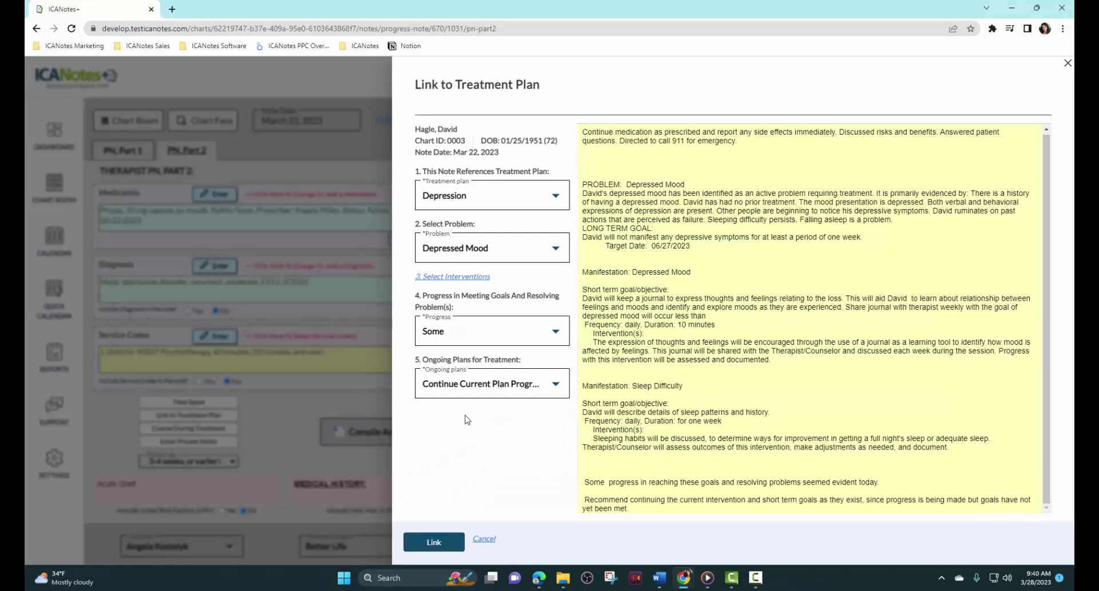
click(435, 542)
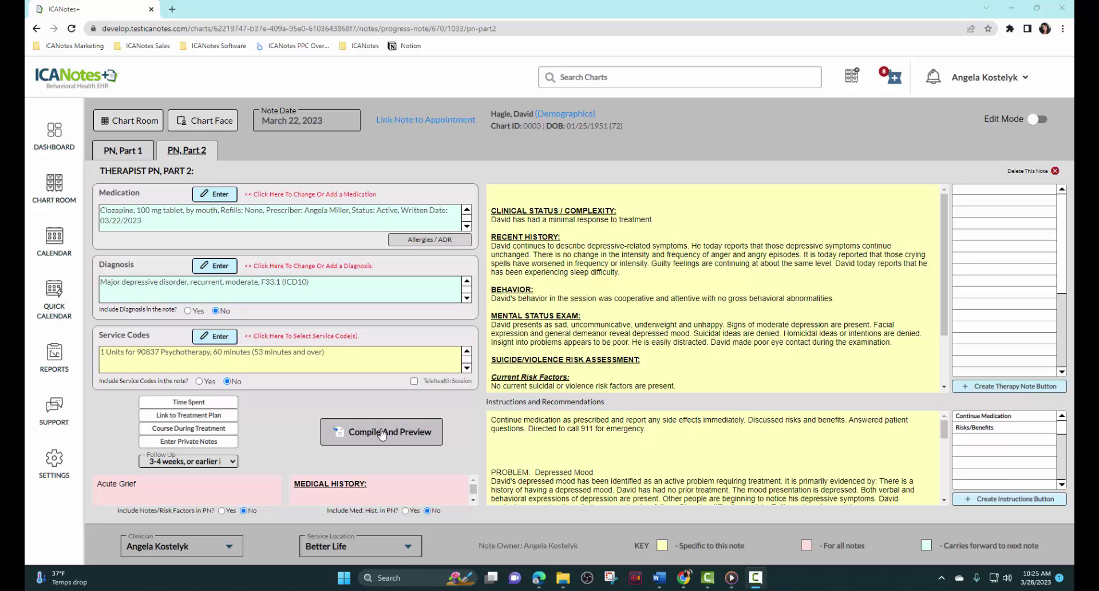
Step: Compile the progress note and scroll through the finished preview
click(381, 435)
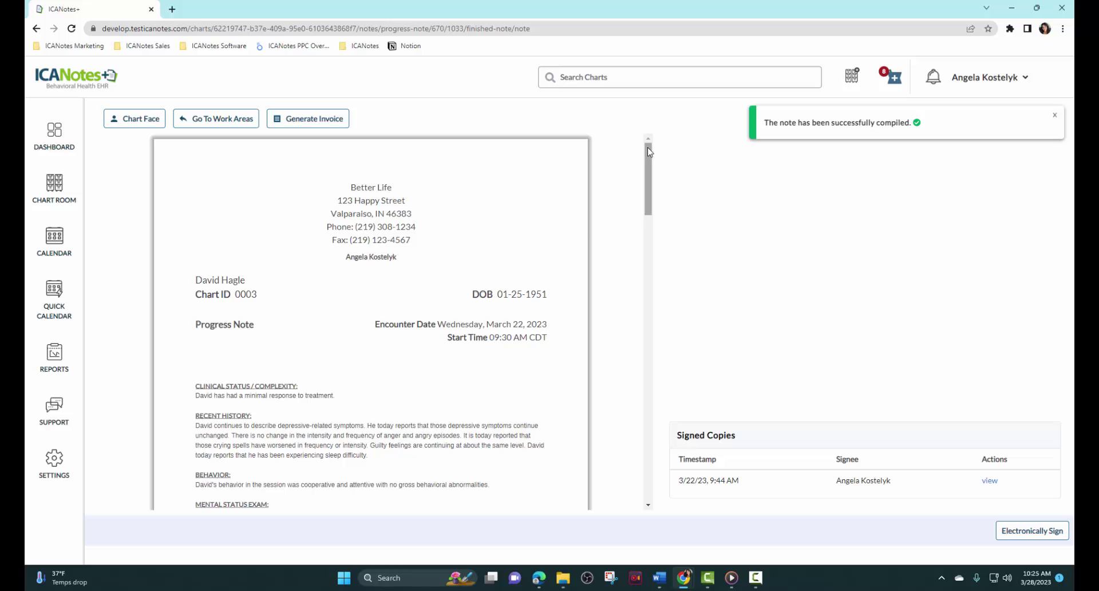
drag(643, 155, 643, 428)
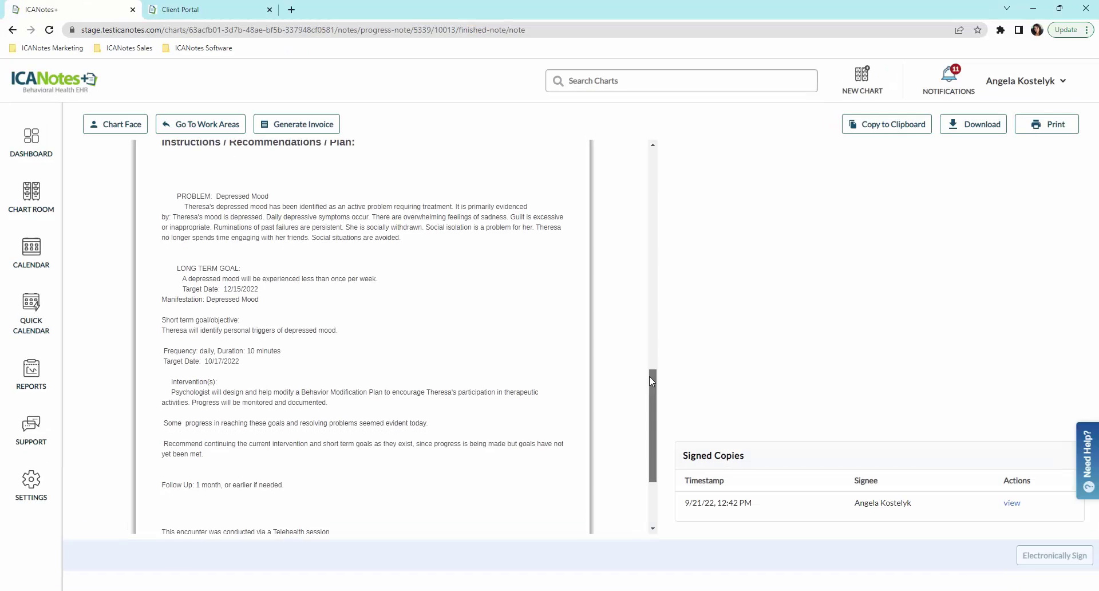
drag(649, 376, 649, 421)
Step: Generate the note's invoice and email the client a payment request for the balance
click(322, 130)
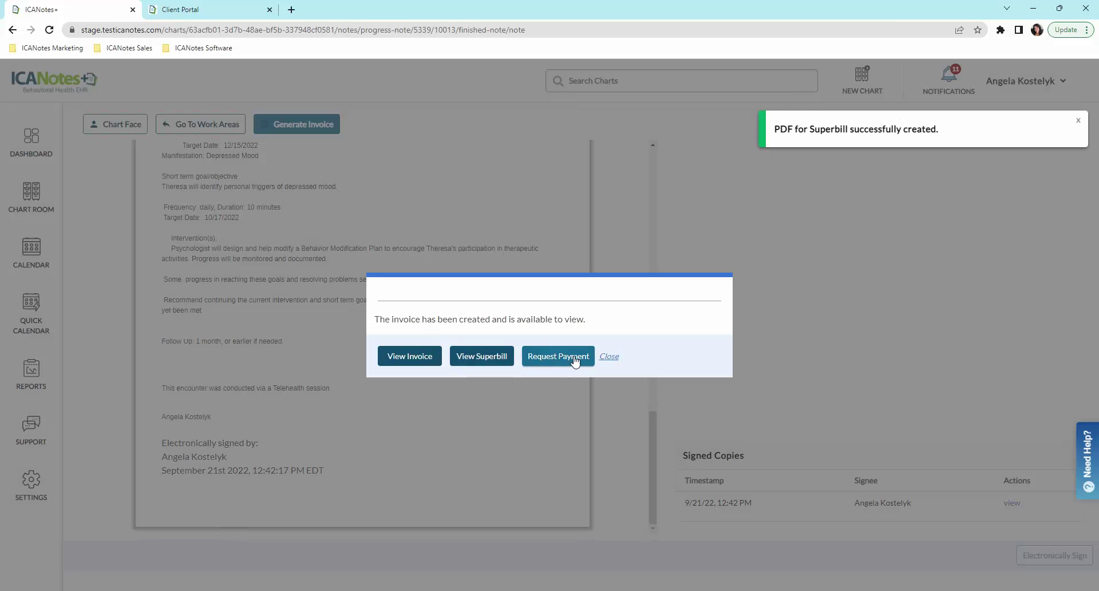
click(574, 292)
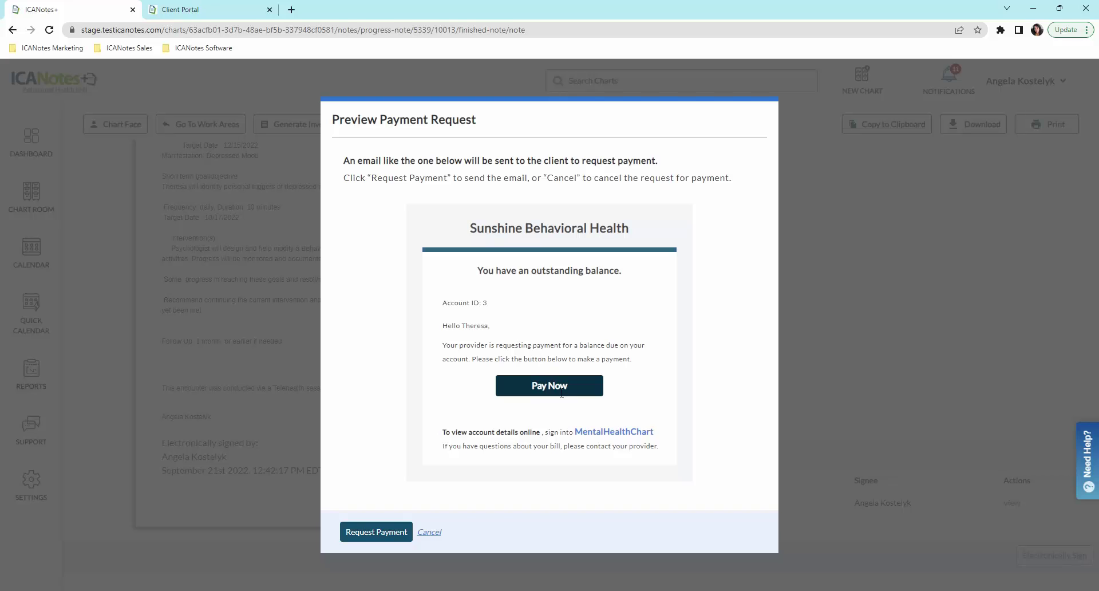
click(380, 532)
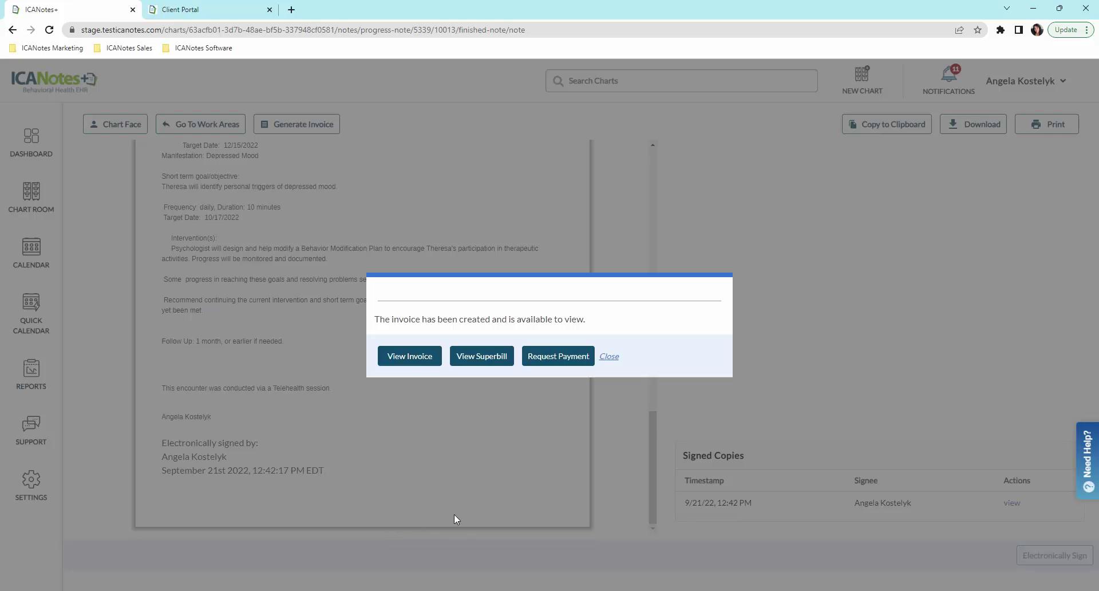
click(609, 356)
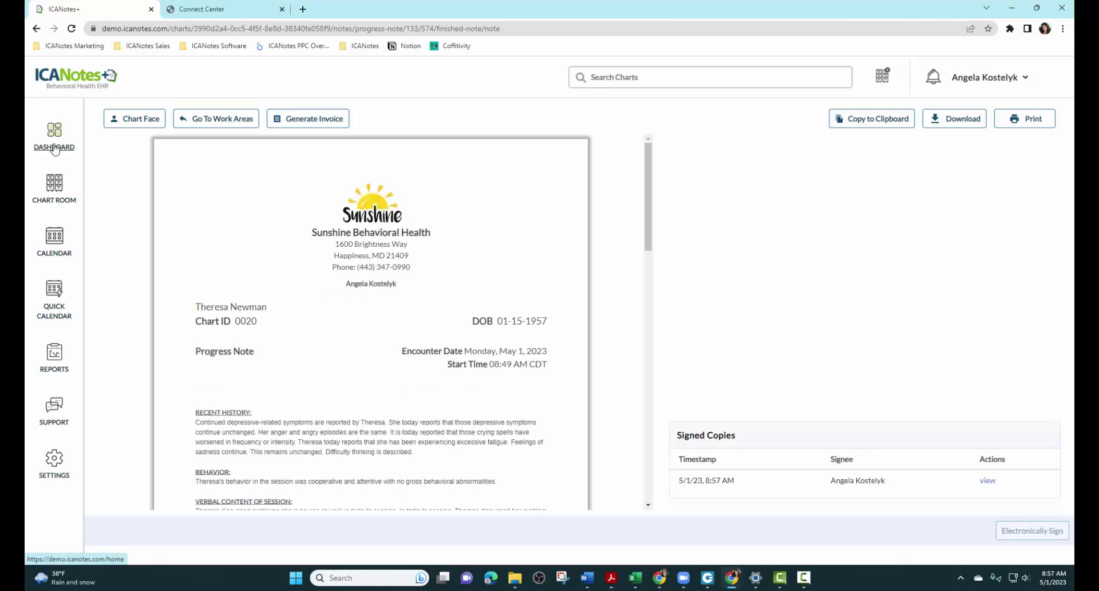
Step: Filter the Billing Worklist to encounters dated 05/01/2023
click(54, 148)
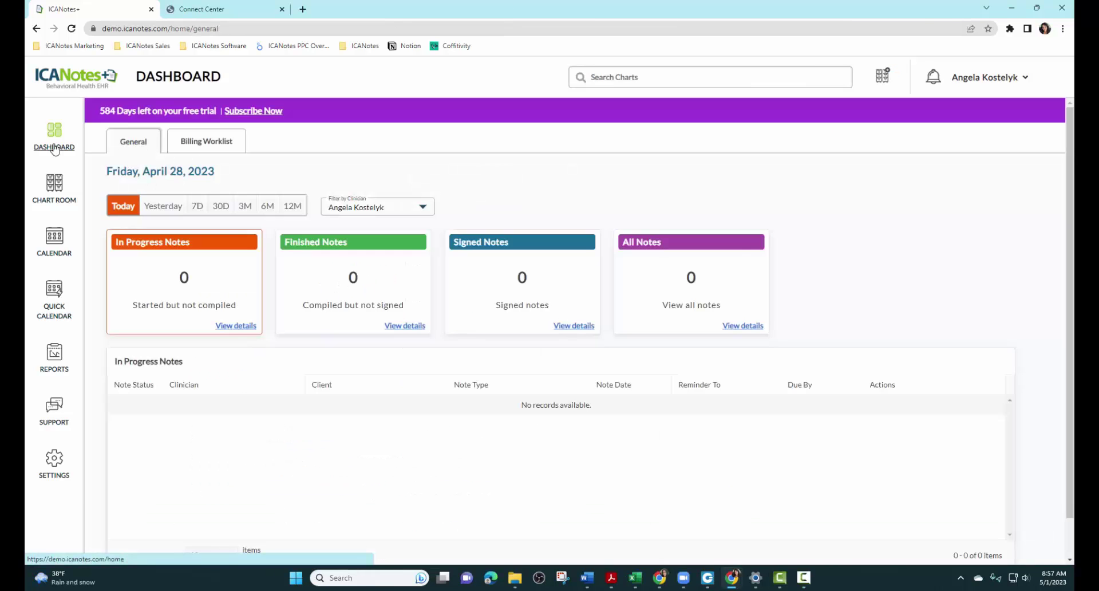
click(200, 147)
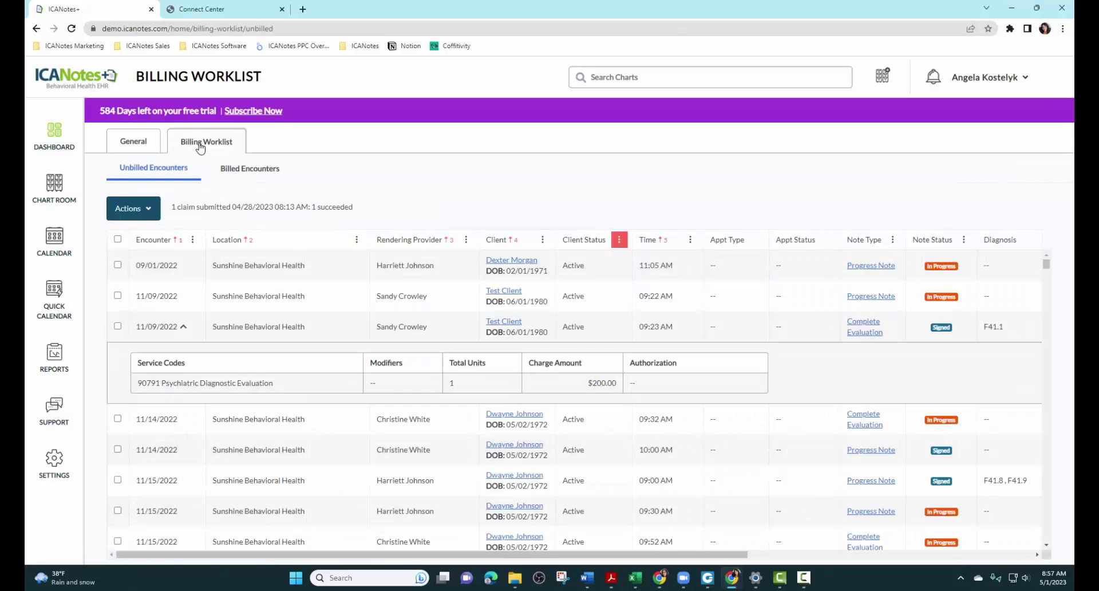
click(192, 240)
click(211, 302)
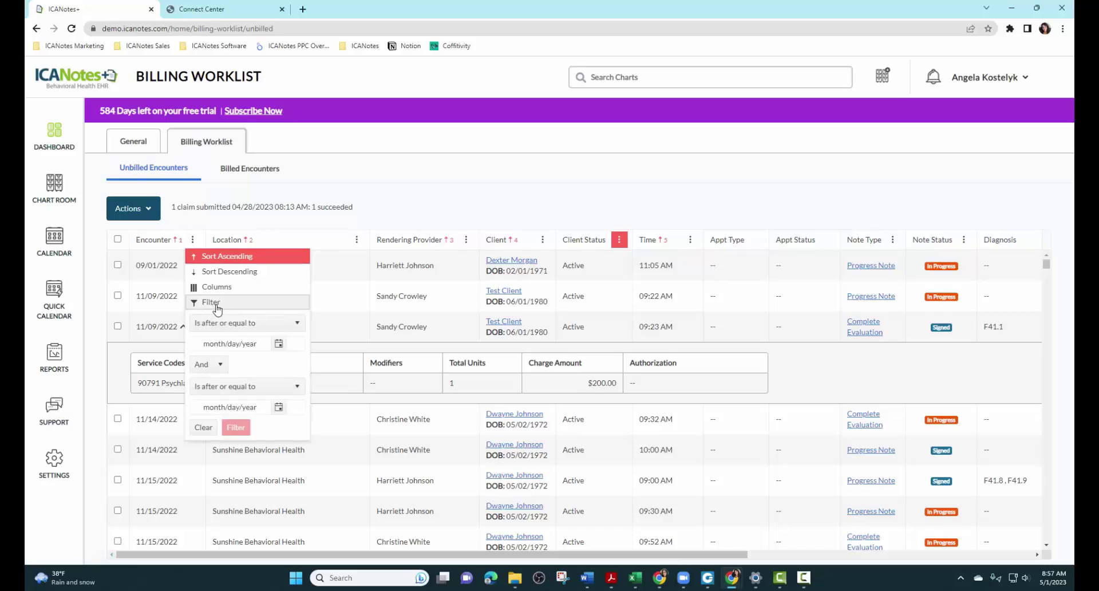
click(275, 344)
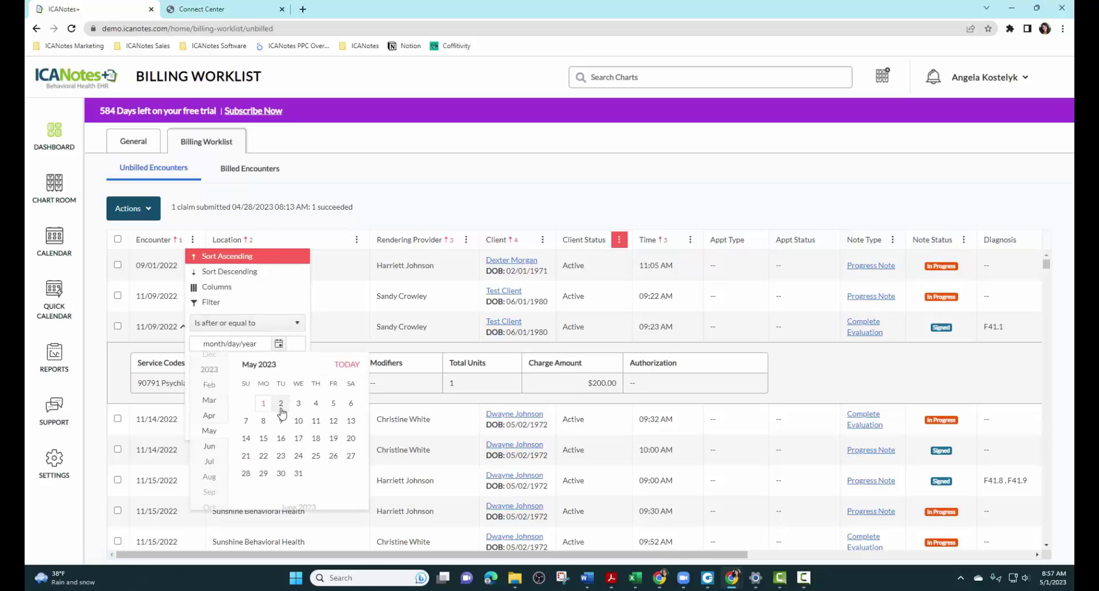
click(263, 403)
click(278, 407)
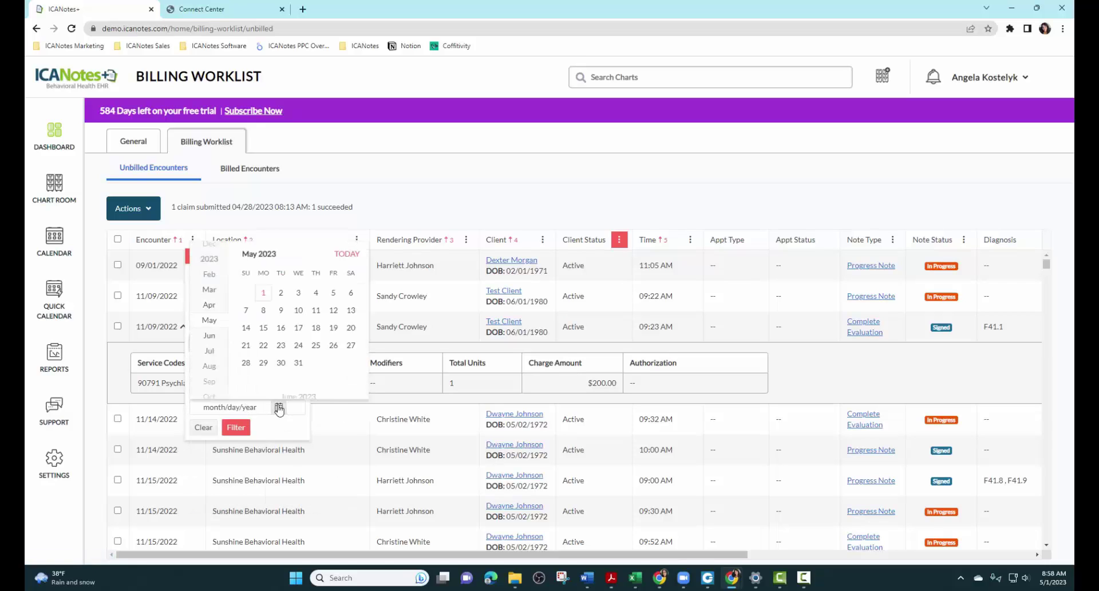
click(264, 303)
click(237, 426)
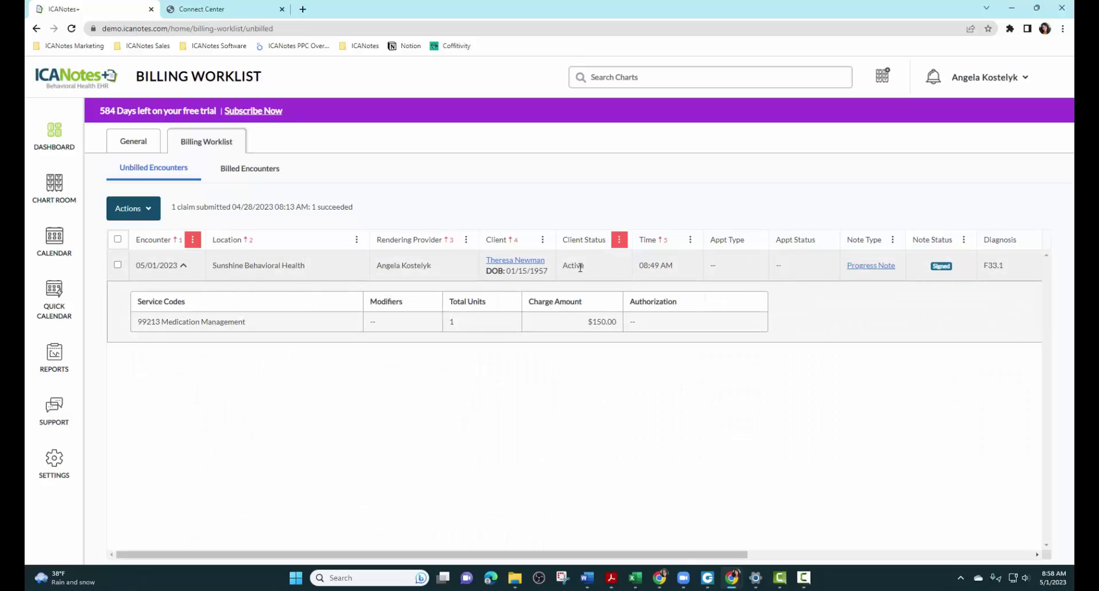
Step: Submit the claim for the 05/01/2023 encounter and view Billed Encounters
click(118, 265)
click(143, 207)
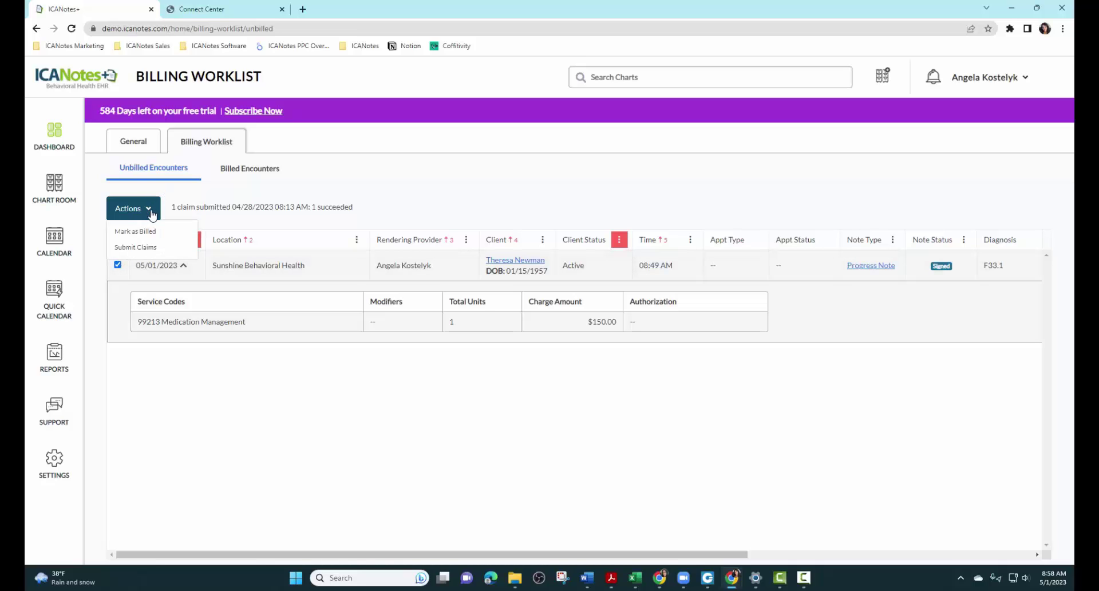
click(139, 249)
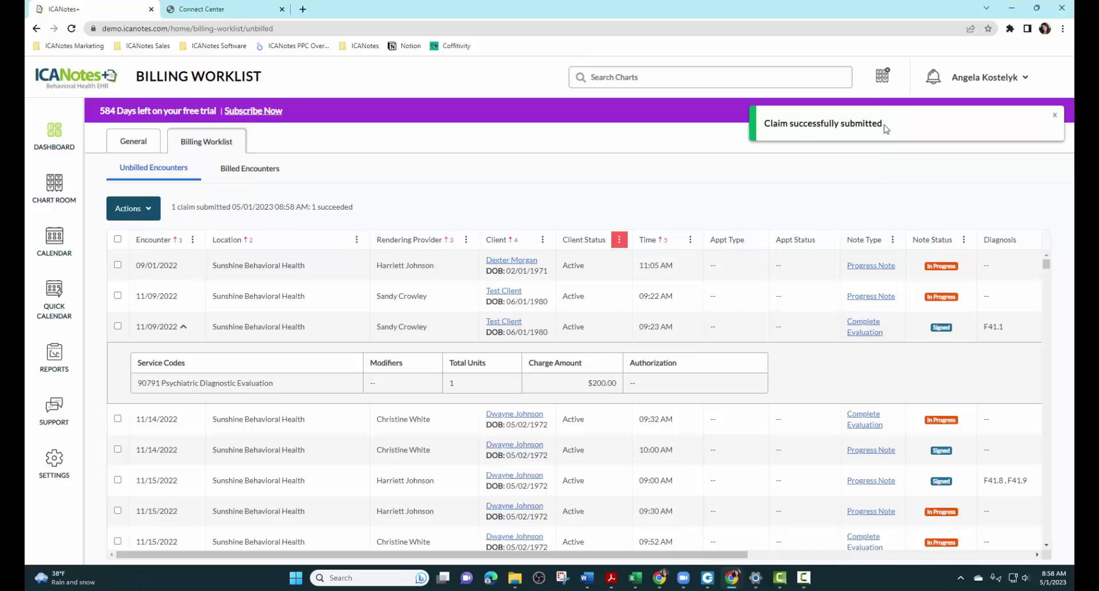
click(258, 172)
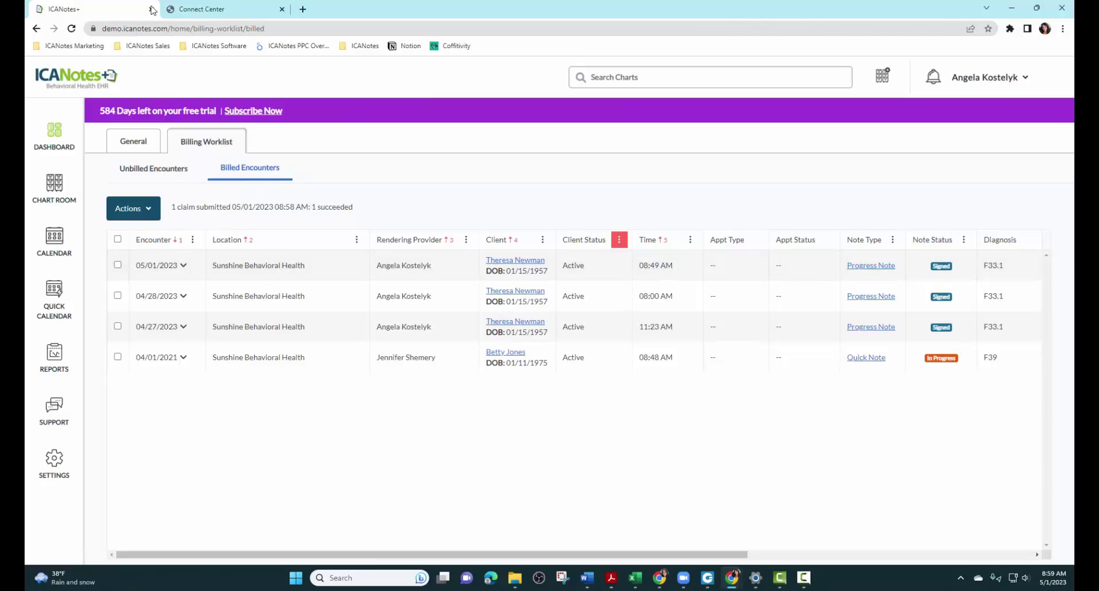
Step: Open the accepted $150.00 claim's summary from the Connect Center search results
click(216, 12)
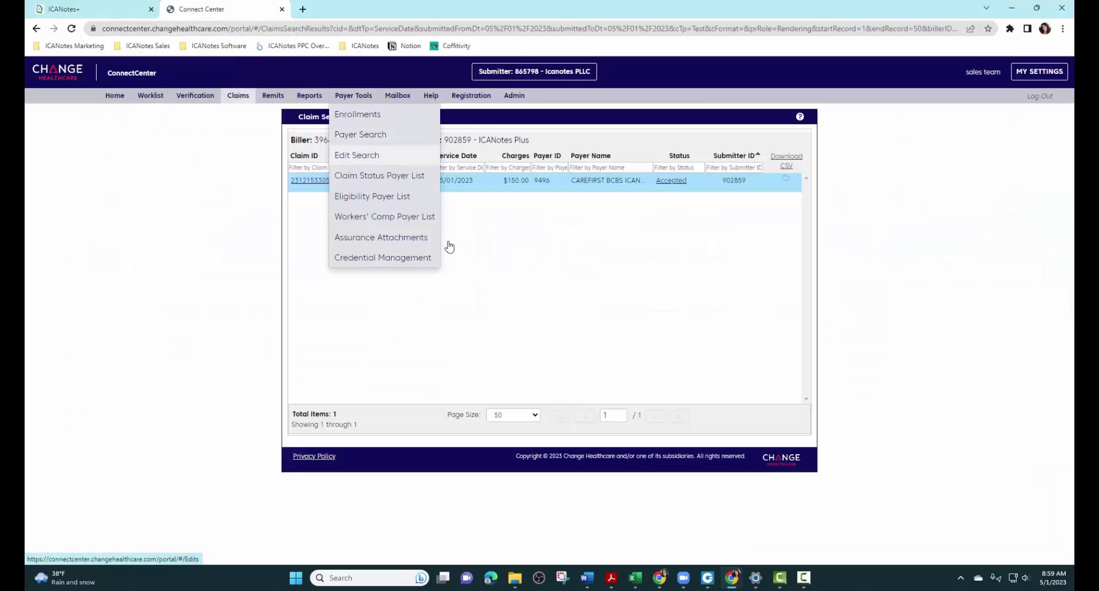
click(317, 180)
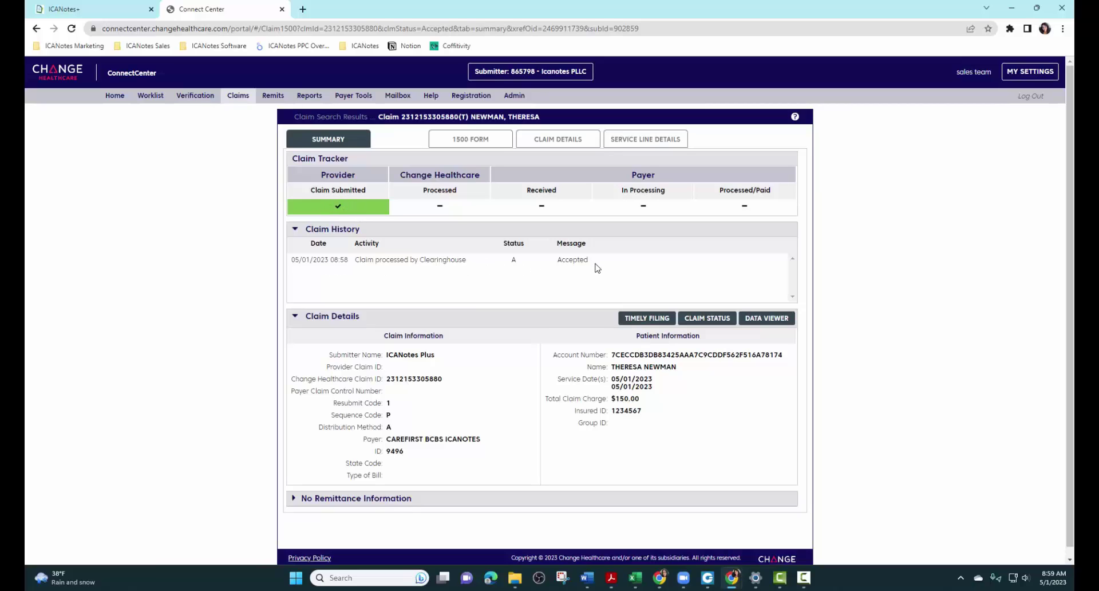
scroll(491, 324, down, 1)
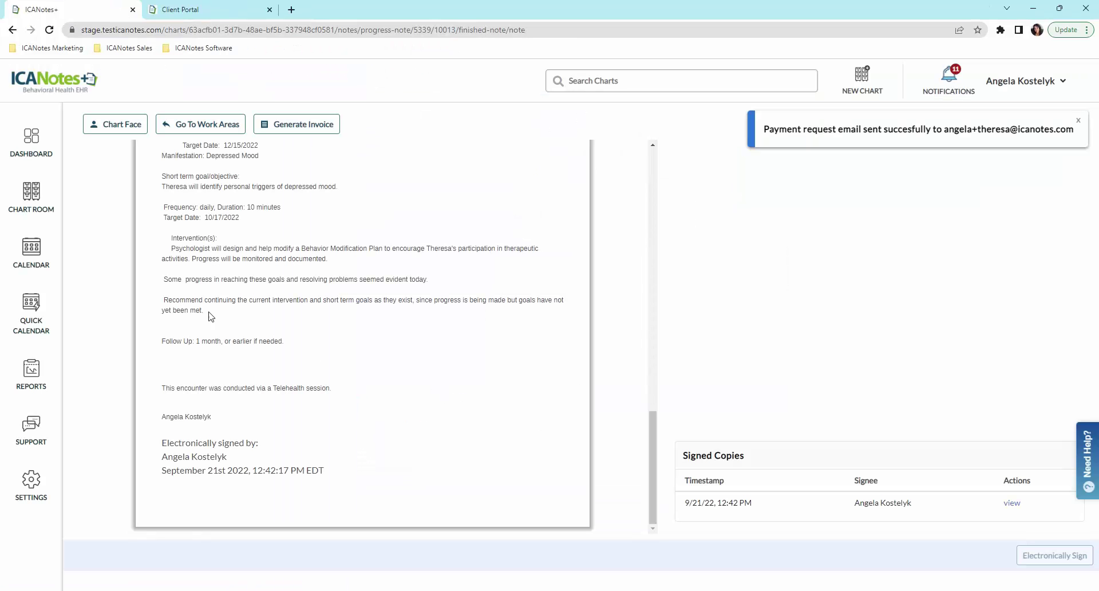
Step: Start a new complete evaluation note and step through psychiatric, medical and social history
click(110, 133)
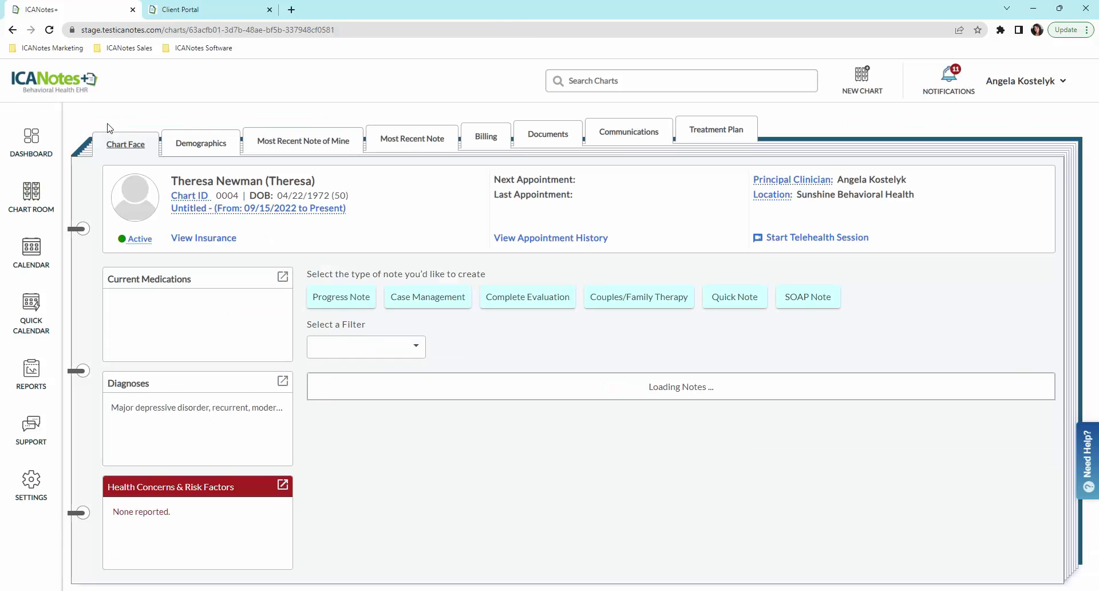
click(553, 302)
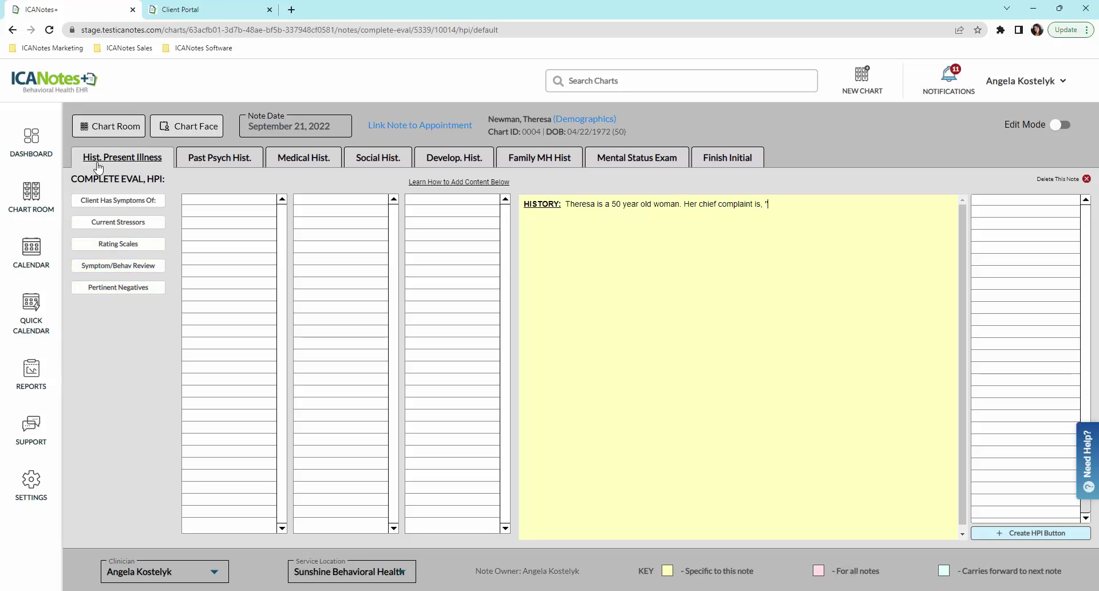
click(232, 165)
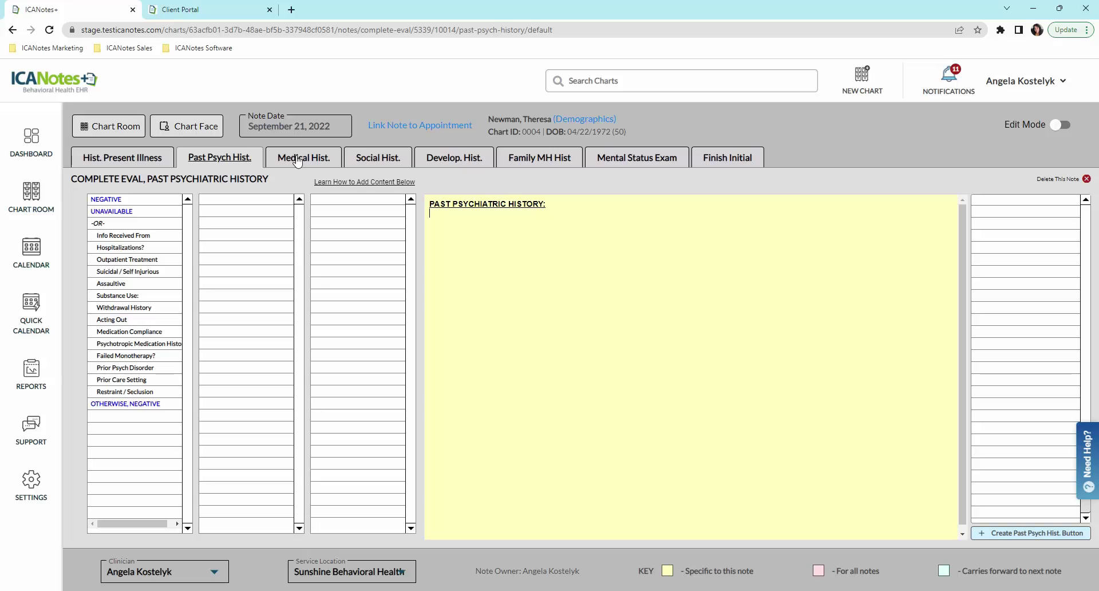
click(305, 161)
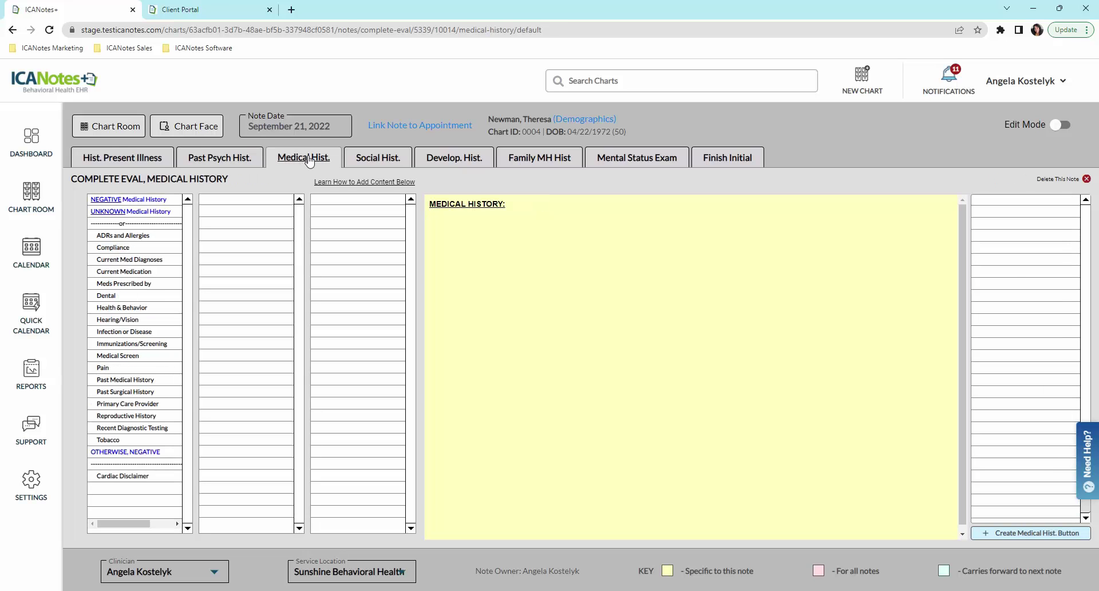
click(391, 164)
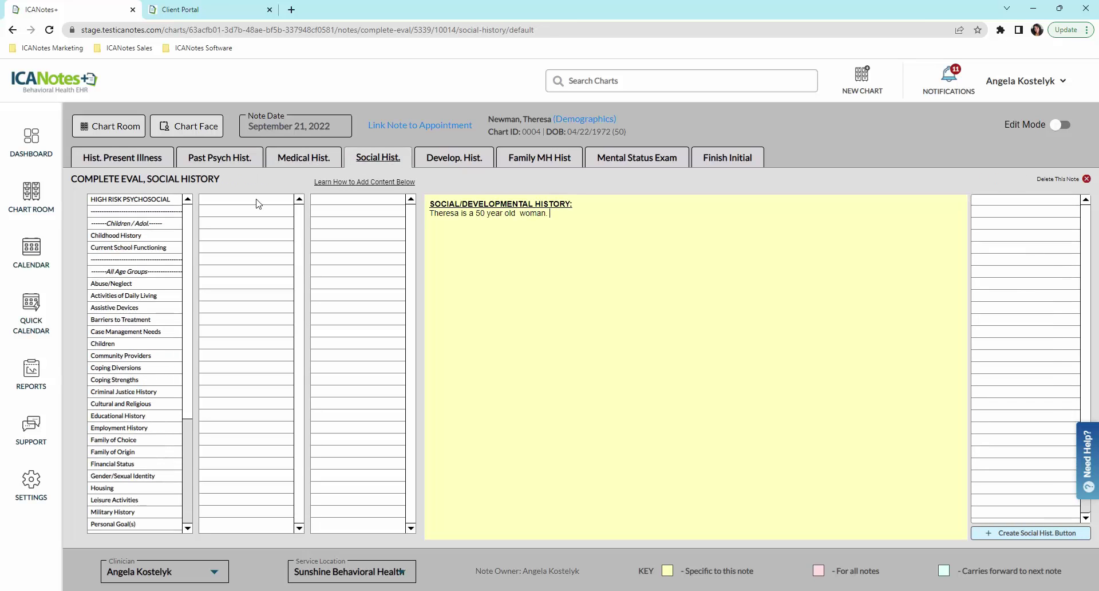
Step: Continue through developmental, family mental health and mental status sections to Finish Initial
scroll(192, 236, down, 1)
scroll(192, 236, down, 5)
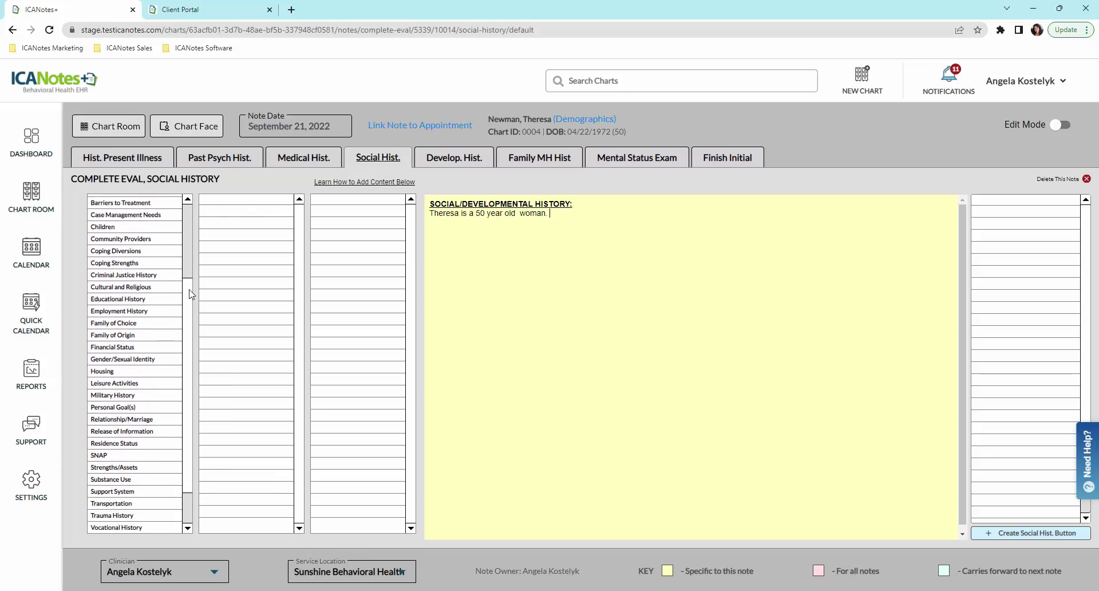
click(459, 163)
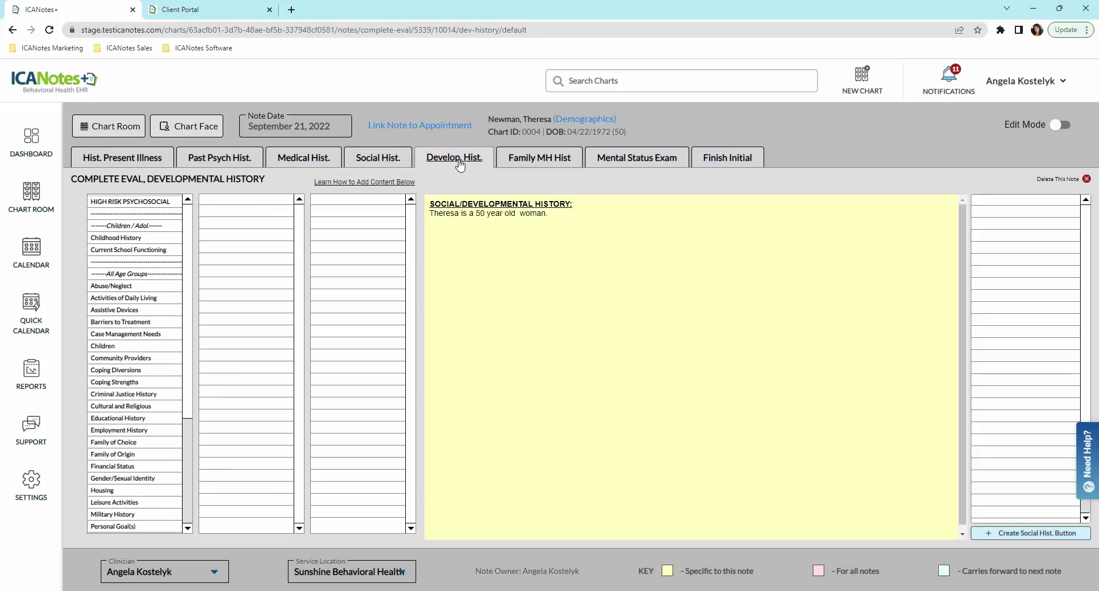
click(547, 164)
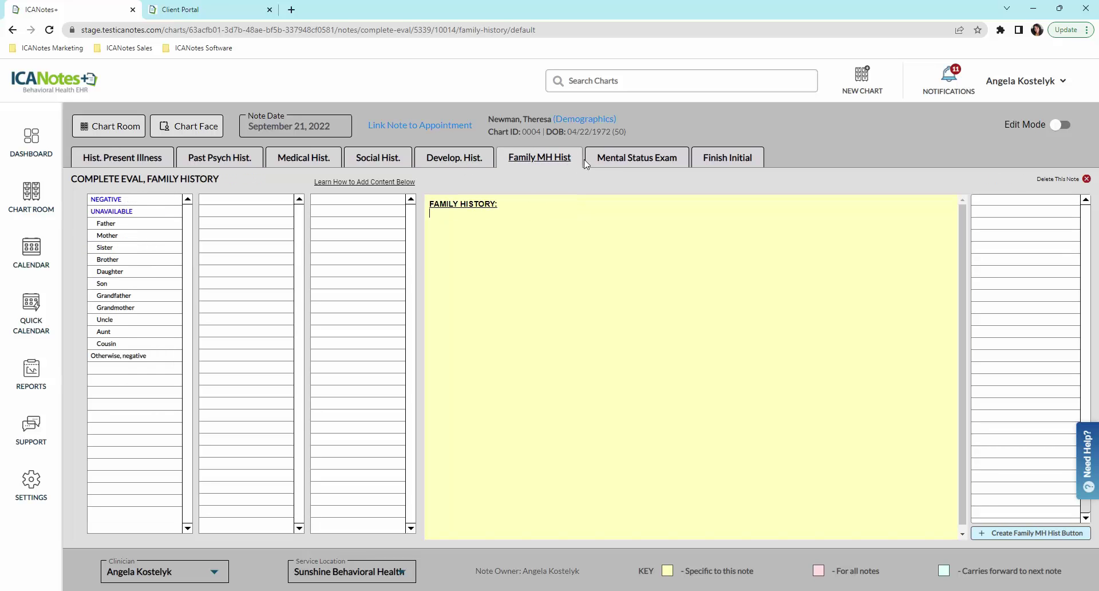
click(612, 165)
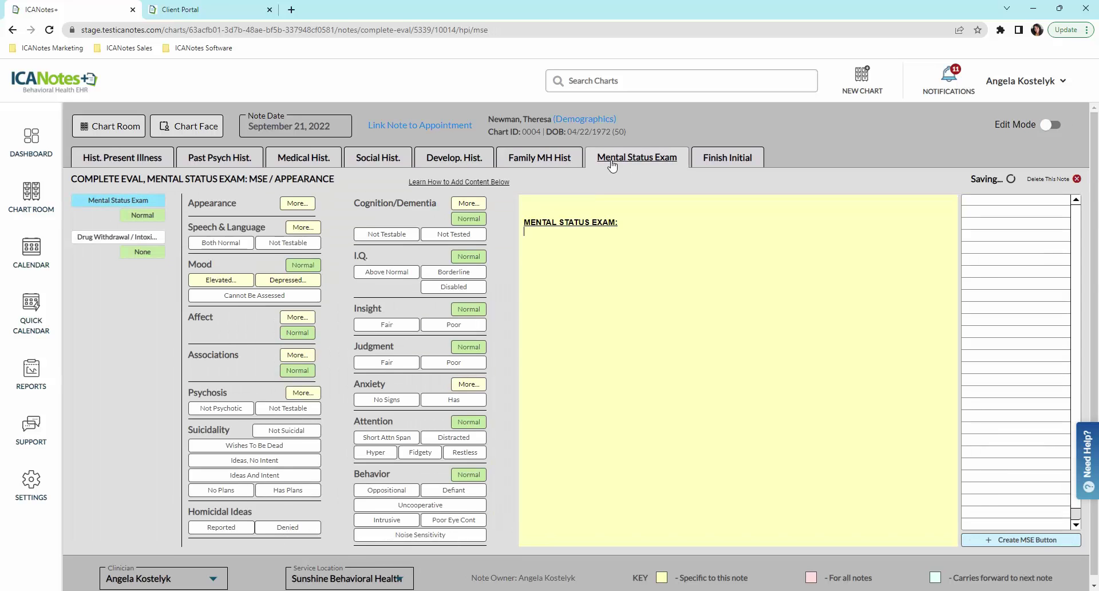
click(728, 163)
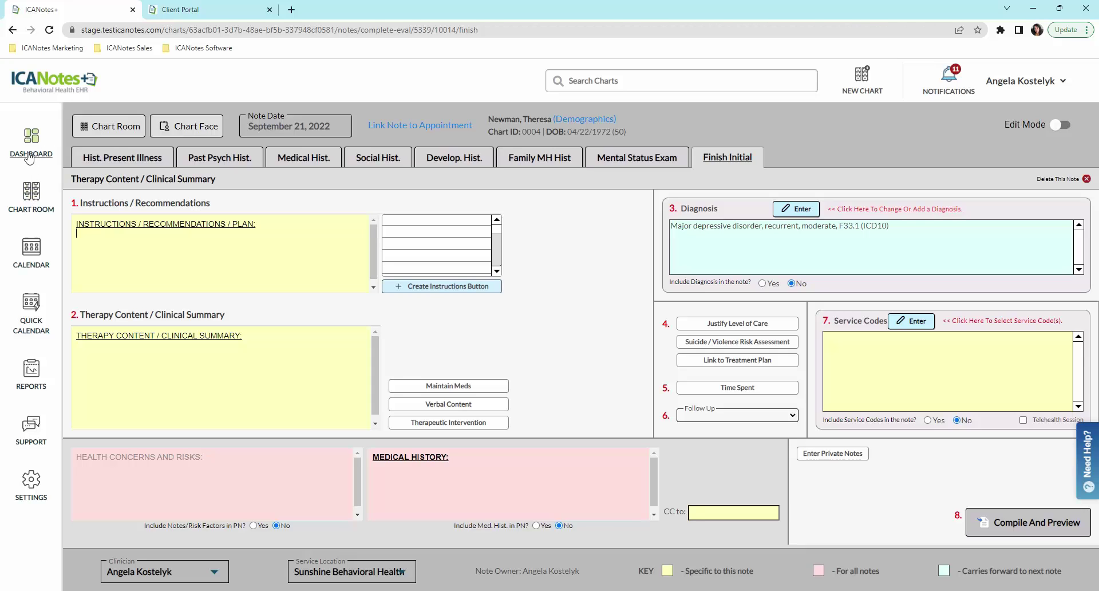
Step: Log in to the Client Portal with the saved credentials and open Messages
click(223, 16)
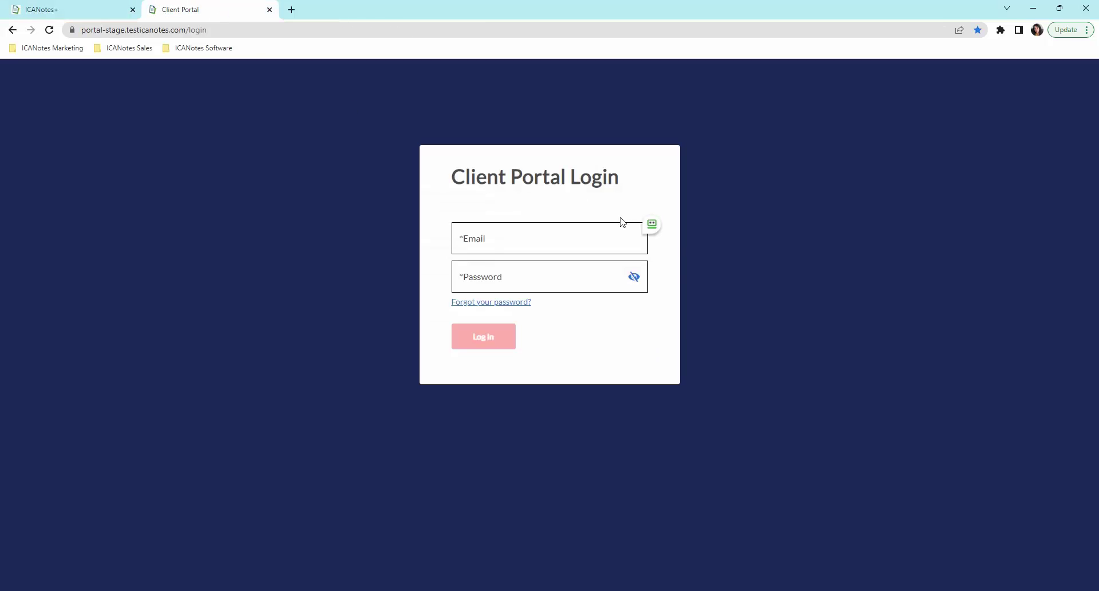
click(651, 224)
click(706, 229)
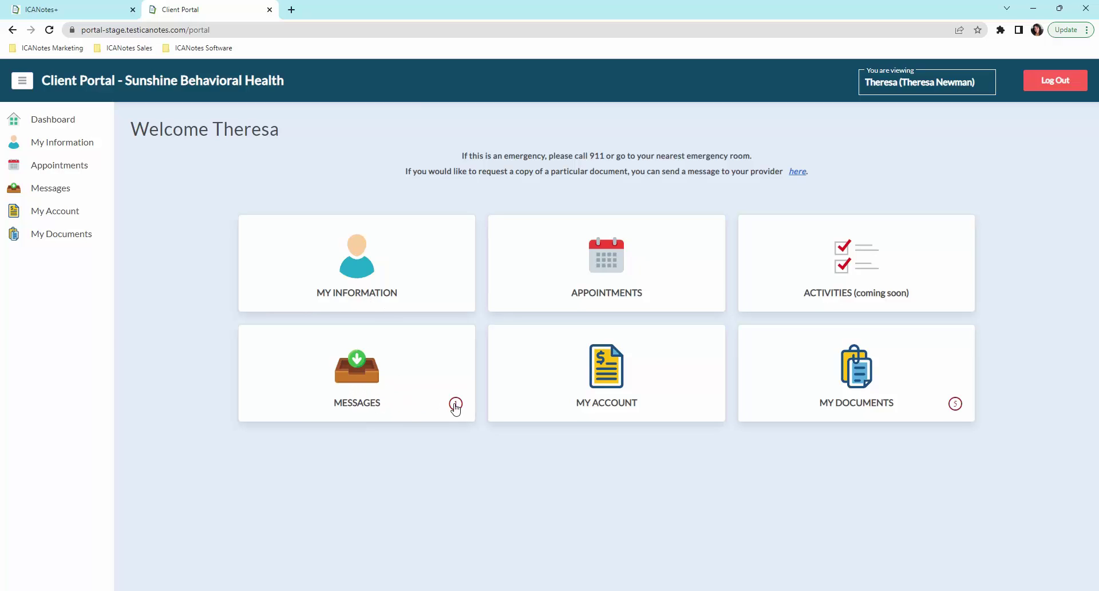
click(366, 391)
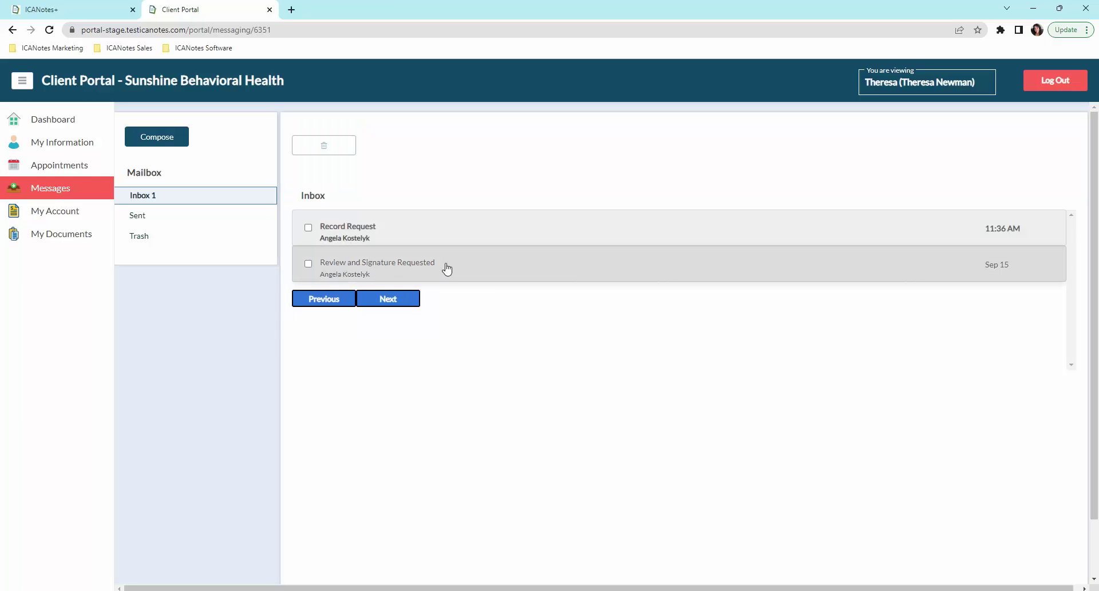
Step: Open the Review and Signature Requested message and follow its link to My Documents
click(345, 269)
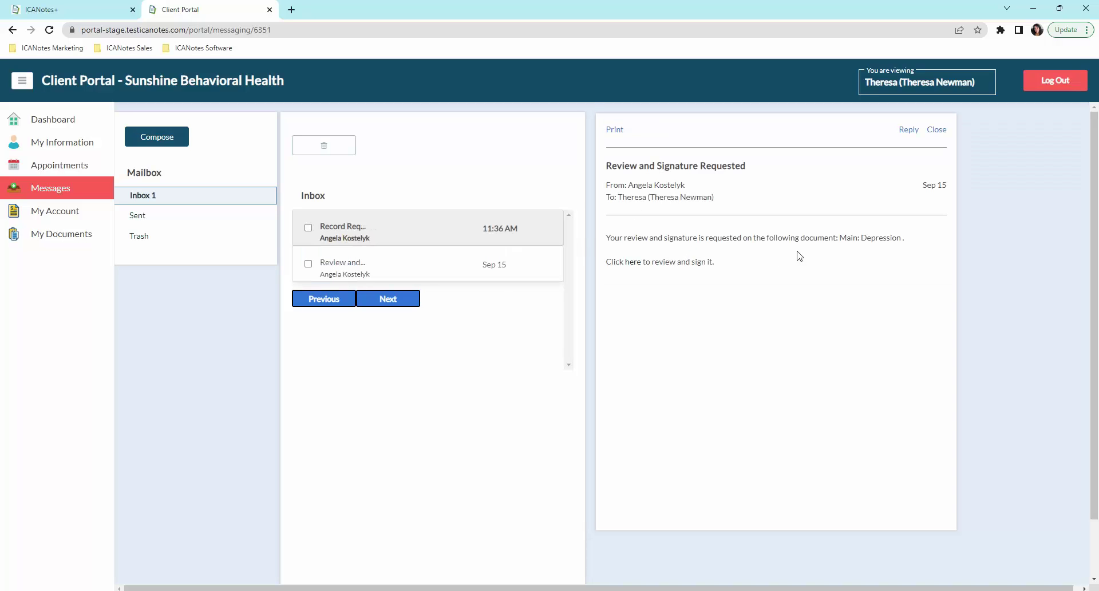
click(633, 262)
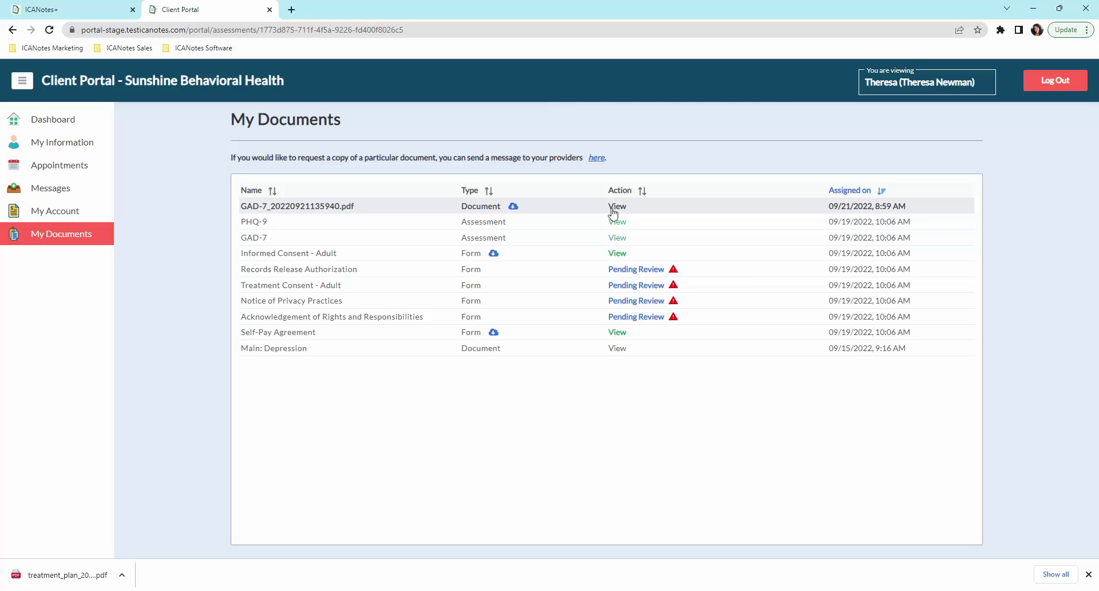
Step: Sign the Records Release Authorization with a drawn digital signature and submit it
click(624, 270)
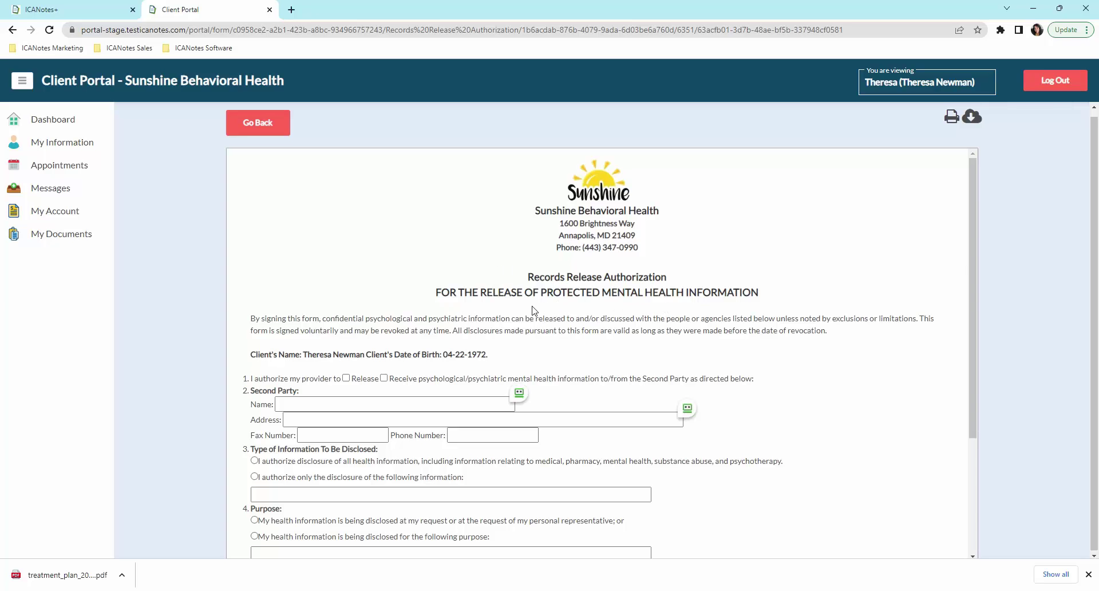
scroll(532, 310, down, 2)
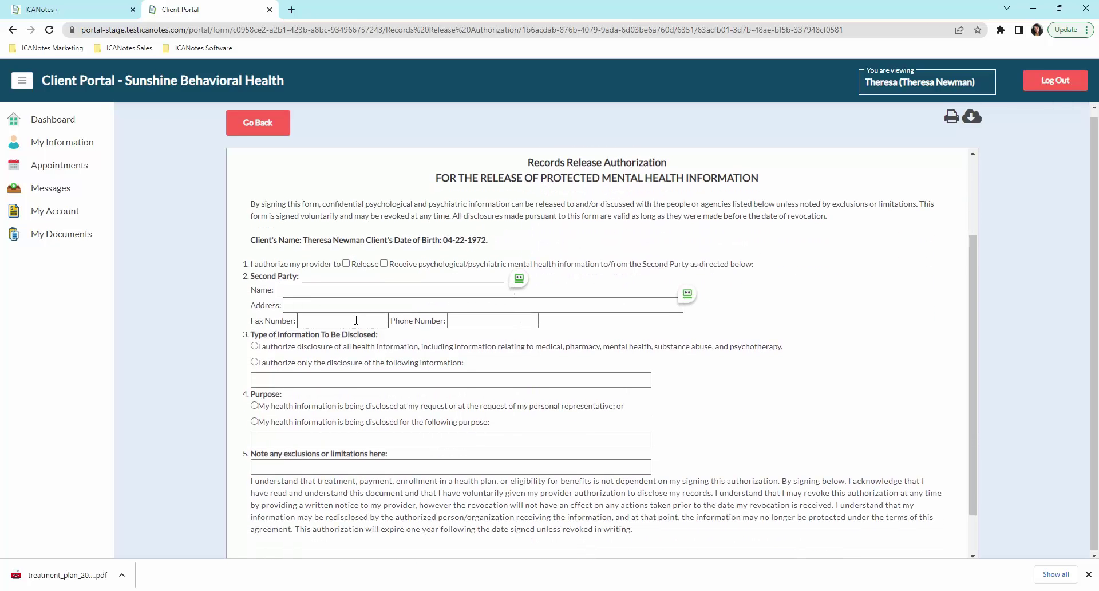
scroll(436, 415, down, 1)
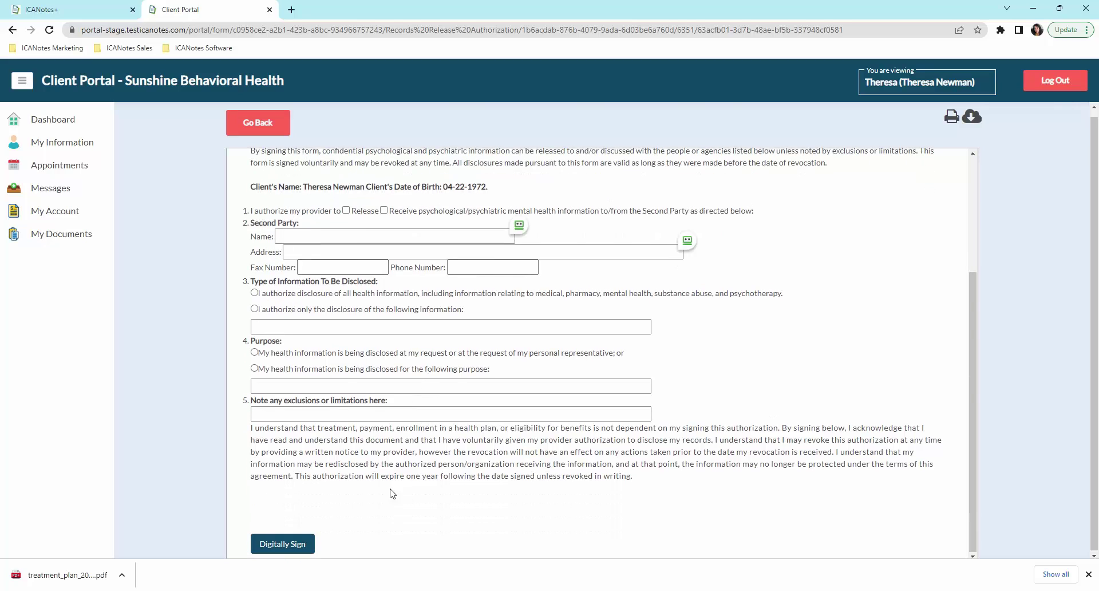
click(282, 543)
mouse_move(449, 322)
mouse_down()
mouse_move(597, 292)
mouse_move(631, 308)
mouse_up()
click(410, 379)
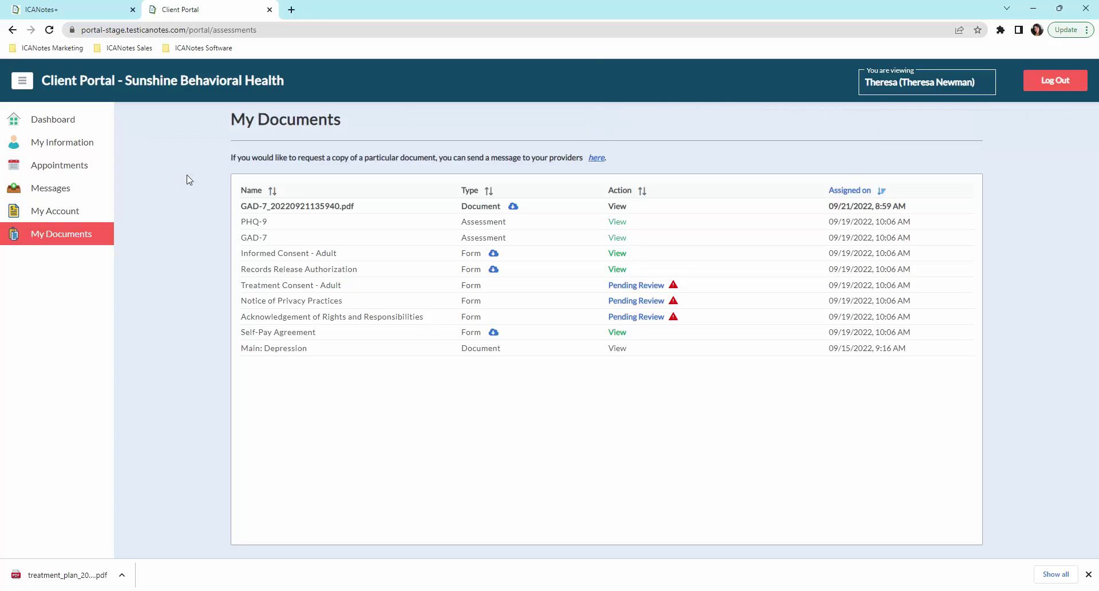
Step: Review the $90.00 balance, encounter charges and saved cards under My Account, then go home
click(73, 124)
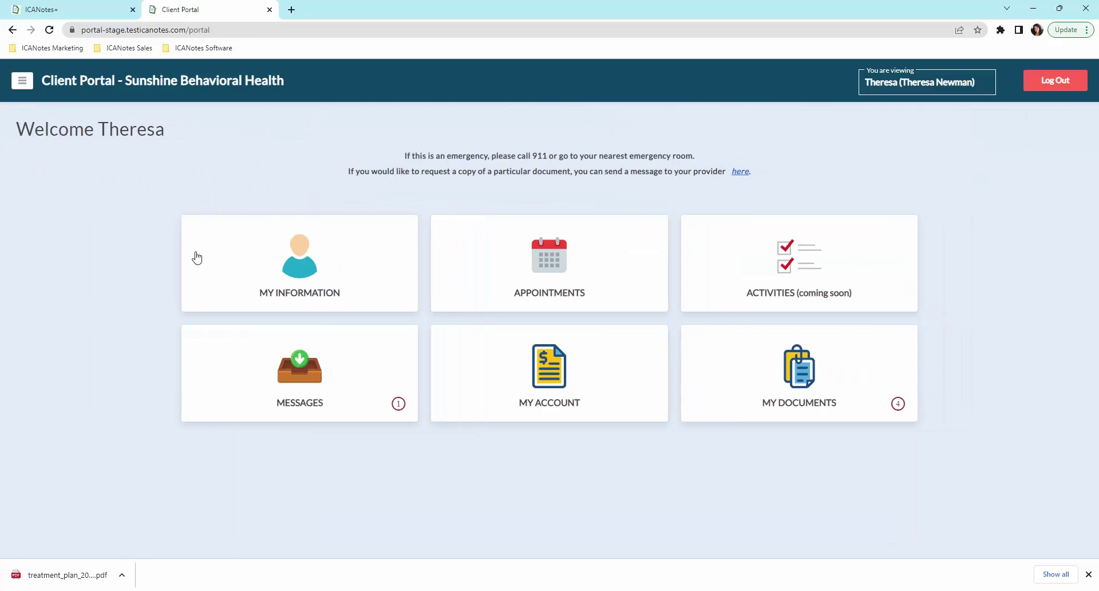
click(565, 382)
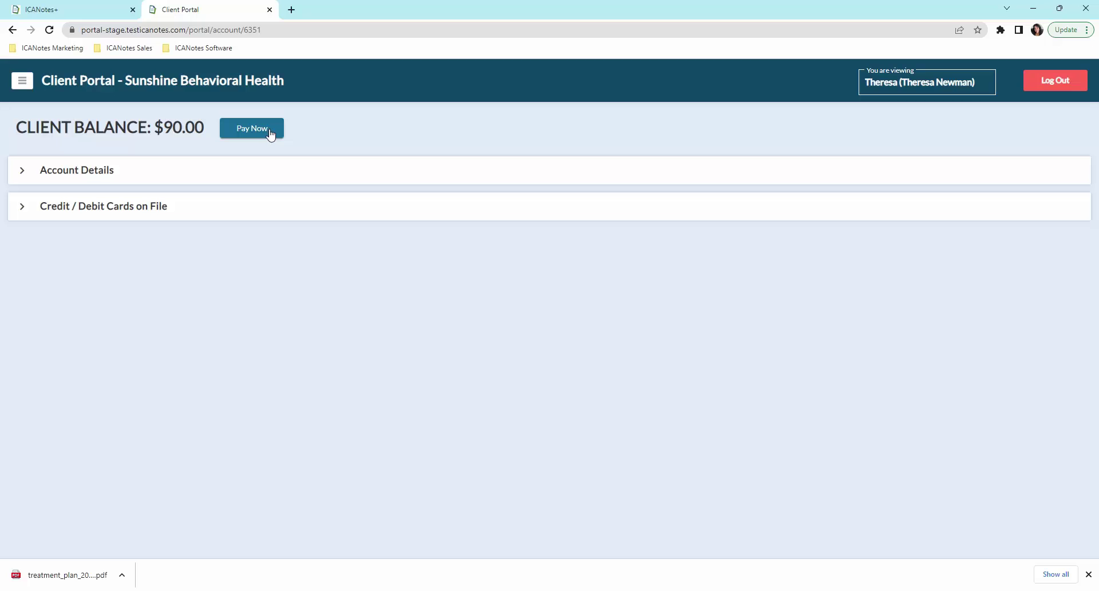
click(30, 175)
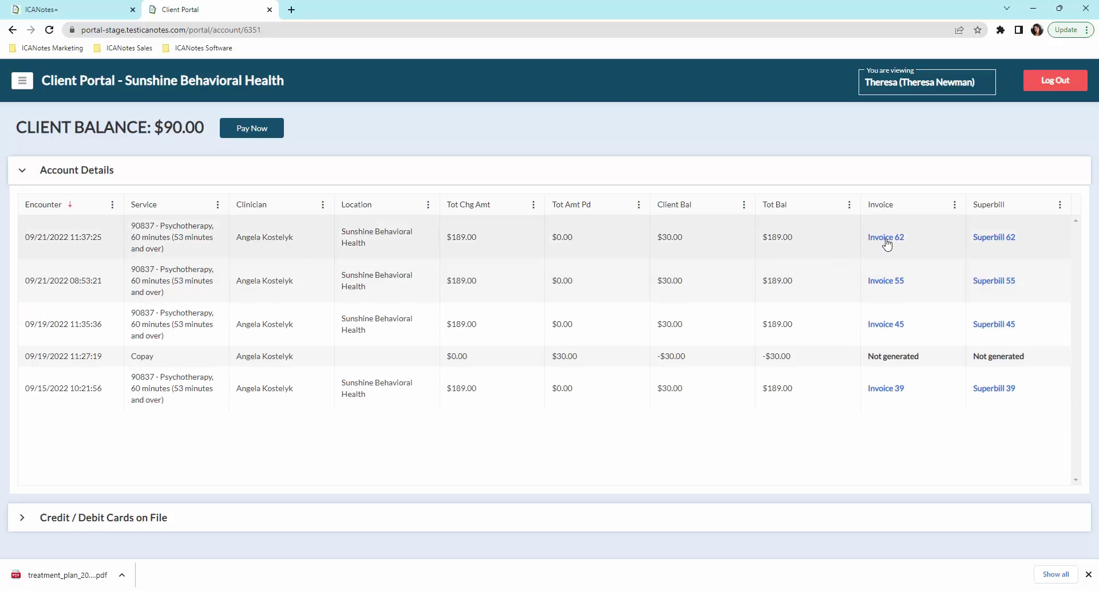
click(31, 521)
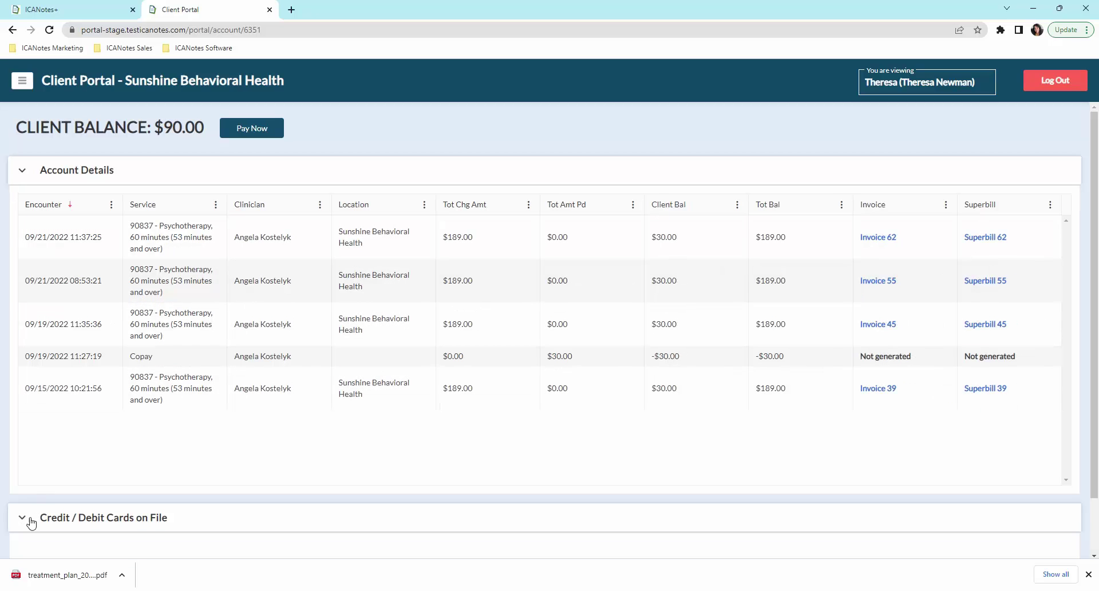
scroll(72, 521, down, 2)
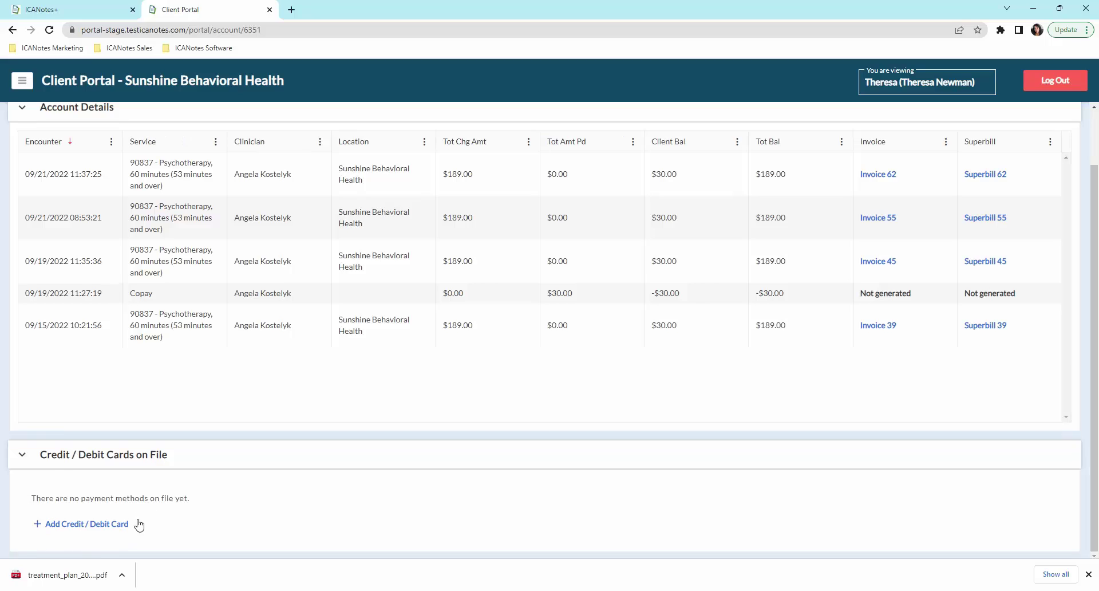
click(69, 81)
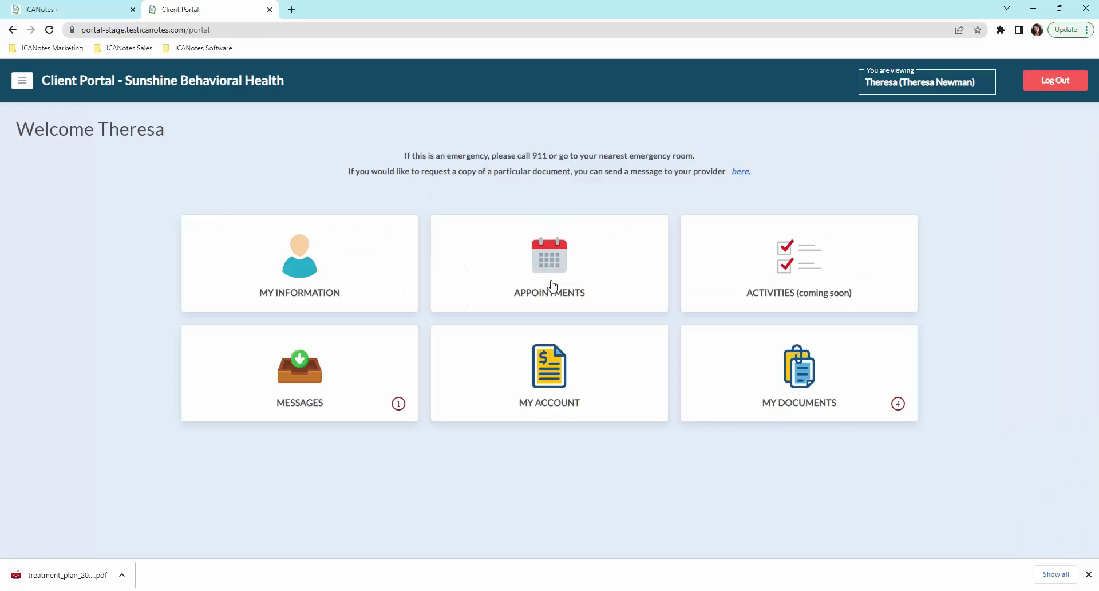
Step: Choose an in-person Established Client appointment type
click(555, 295)
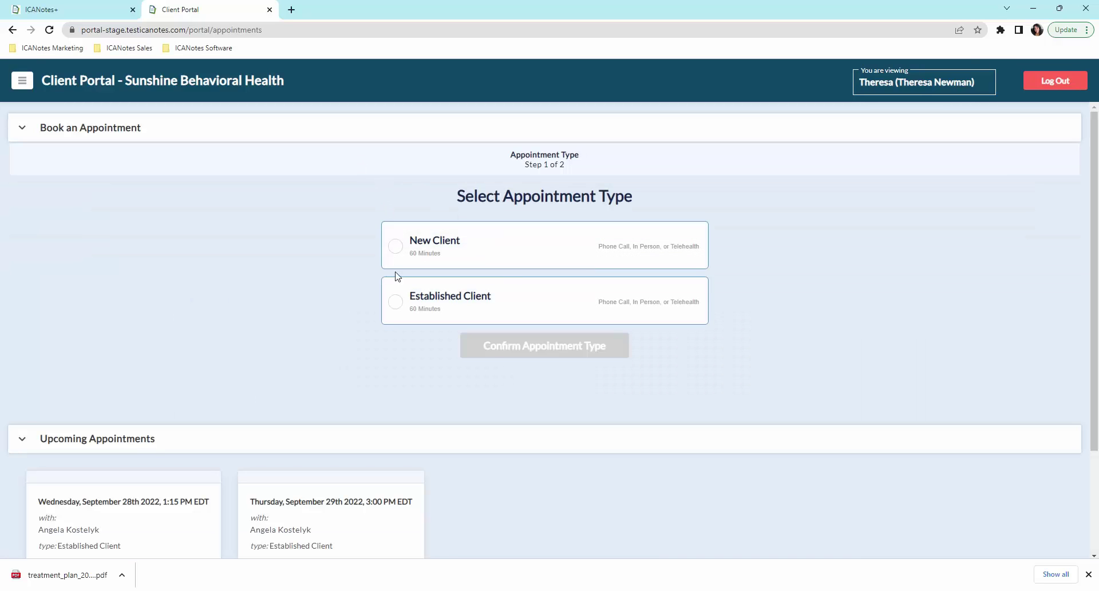
click(399, 303)
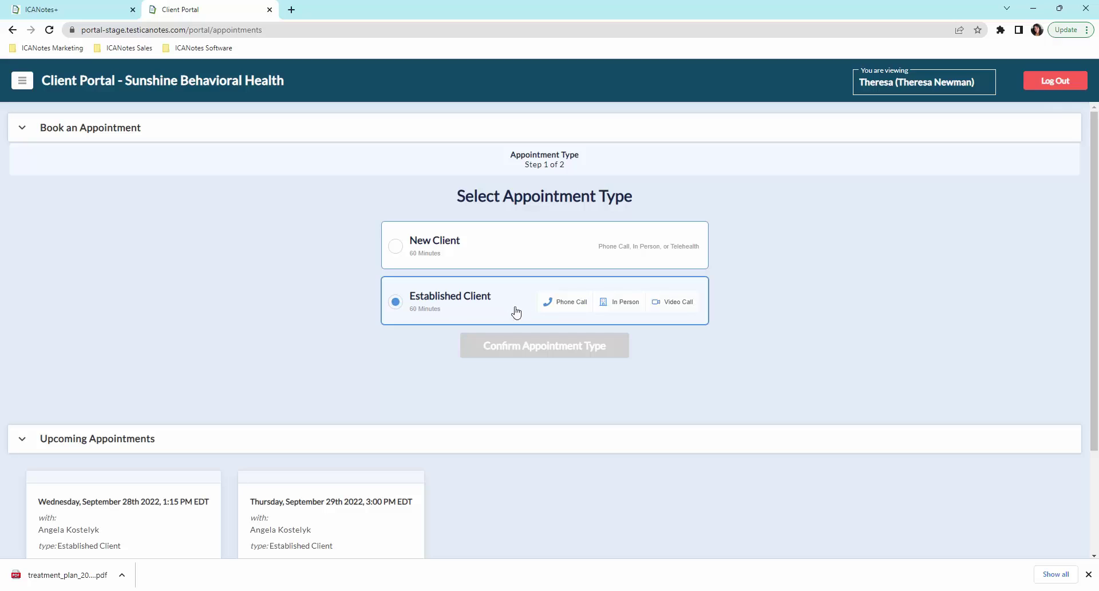
click(626, 308)
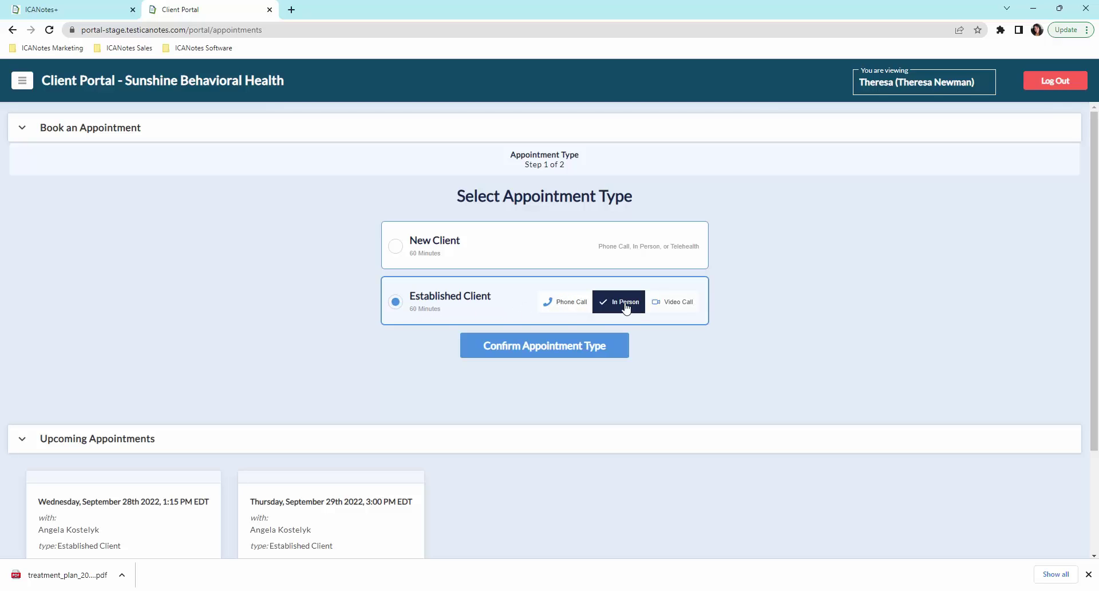
click(539, 349)
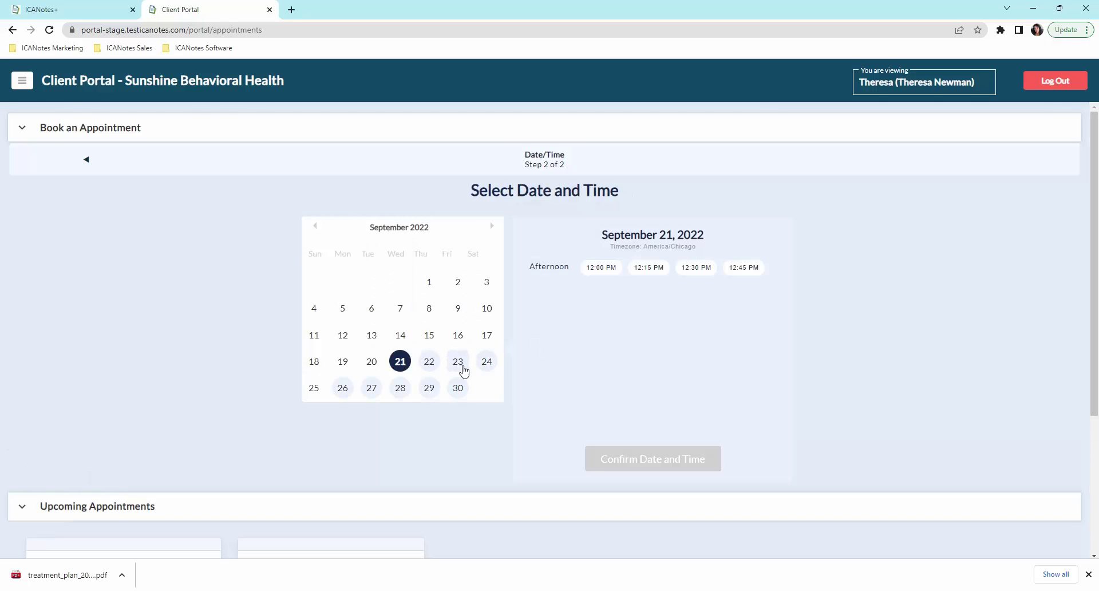
Step: Book the appointment for Wednesday, September 28, 2022 at 10:00 AM
click(400, 388)
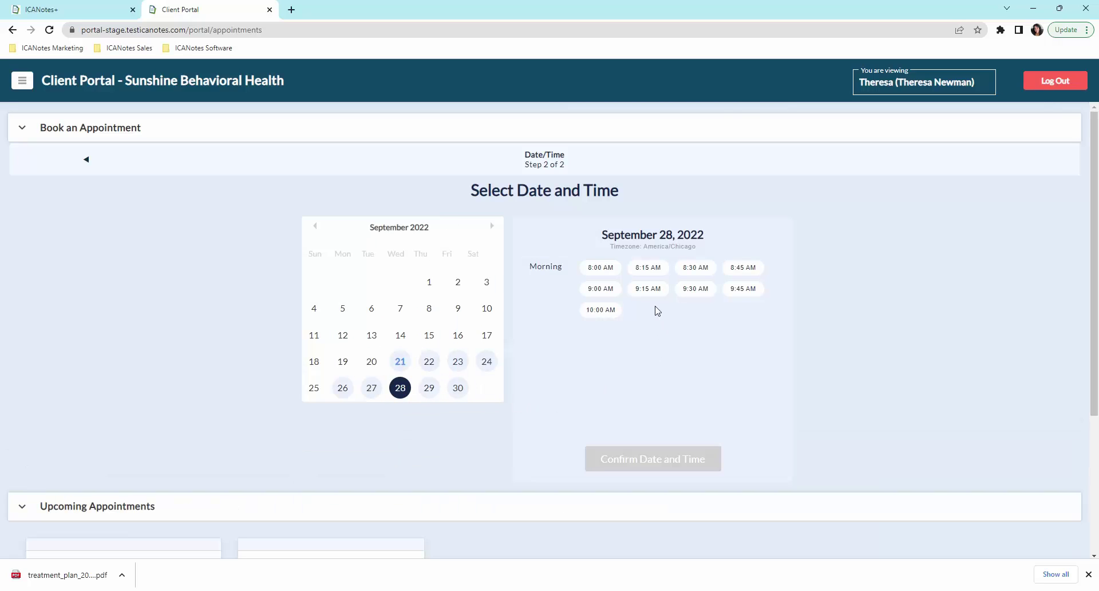
click(600, 309)
click(656, 466)
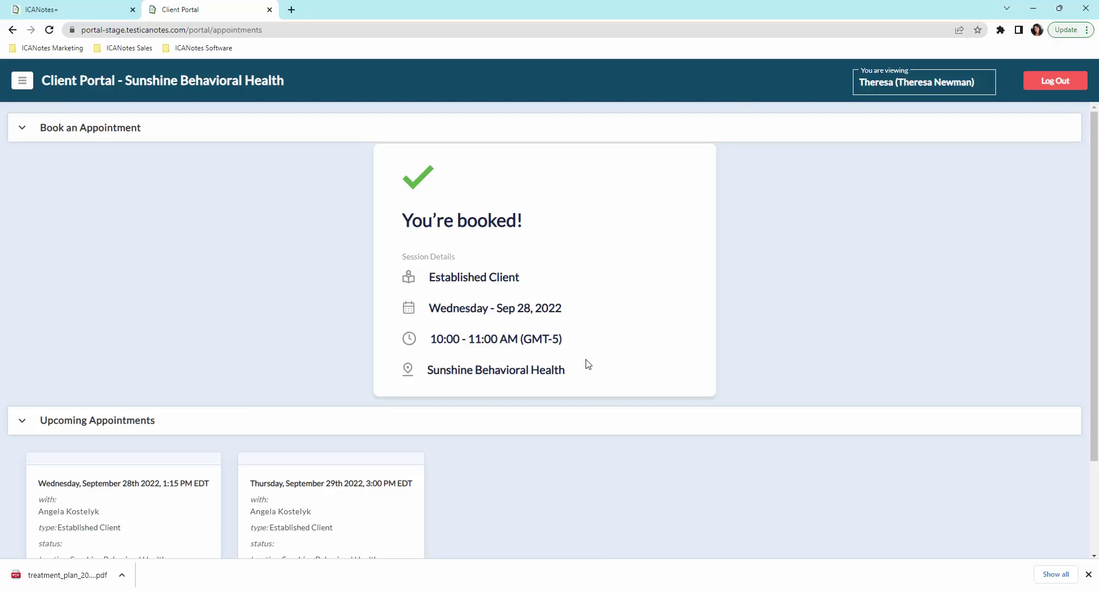
Step: Confirm the pending Sep 28, 10:00 AM request on the ICANotes+ calendar, then return to the dashboard
click(65, 15)
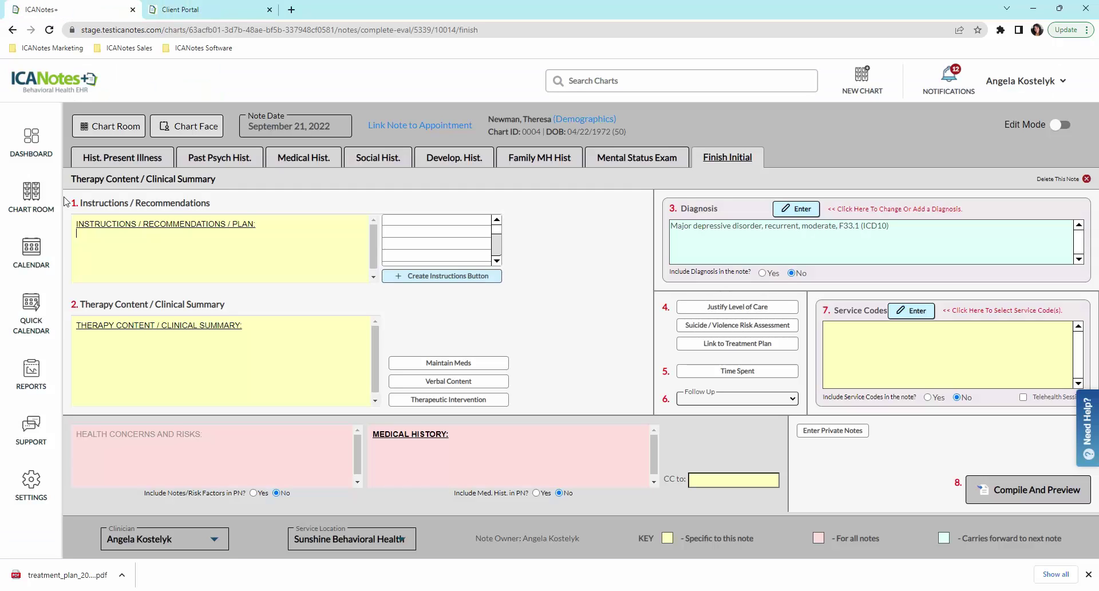
click(38, 264)
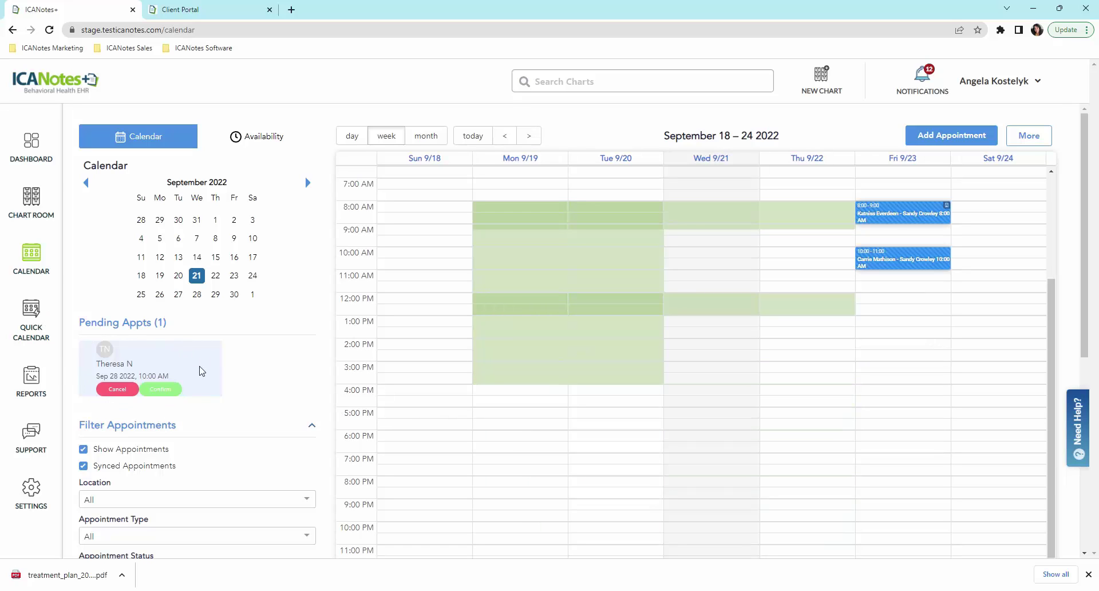
click(162, 390)
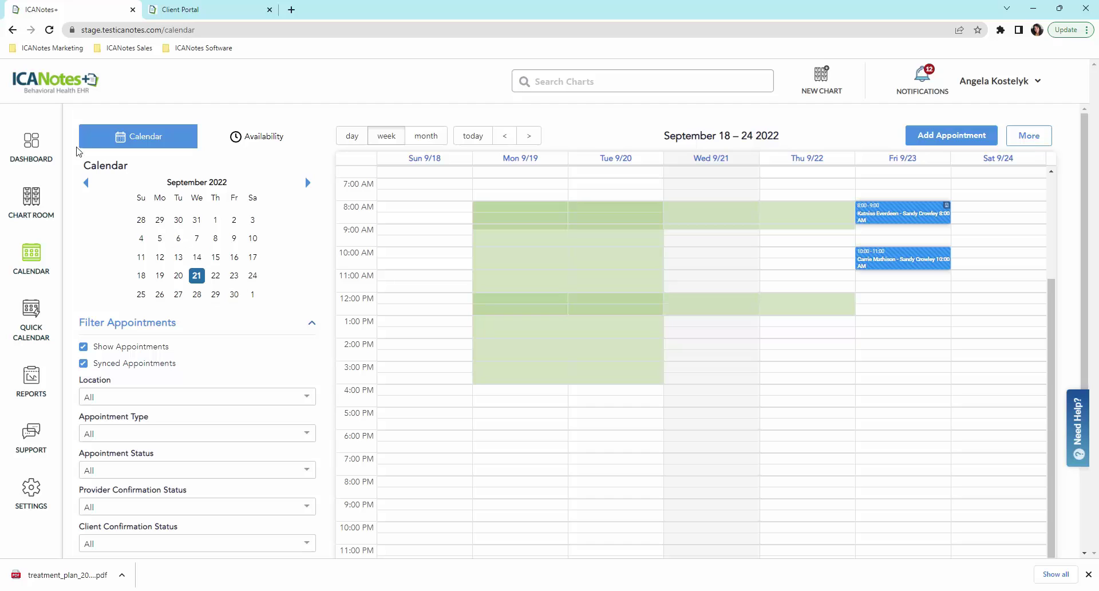
click(43, 162)
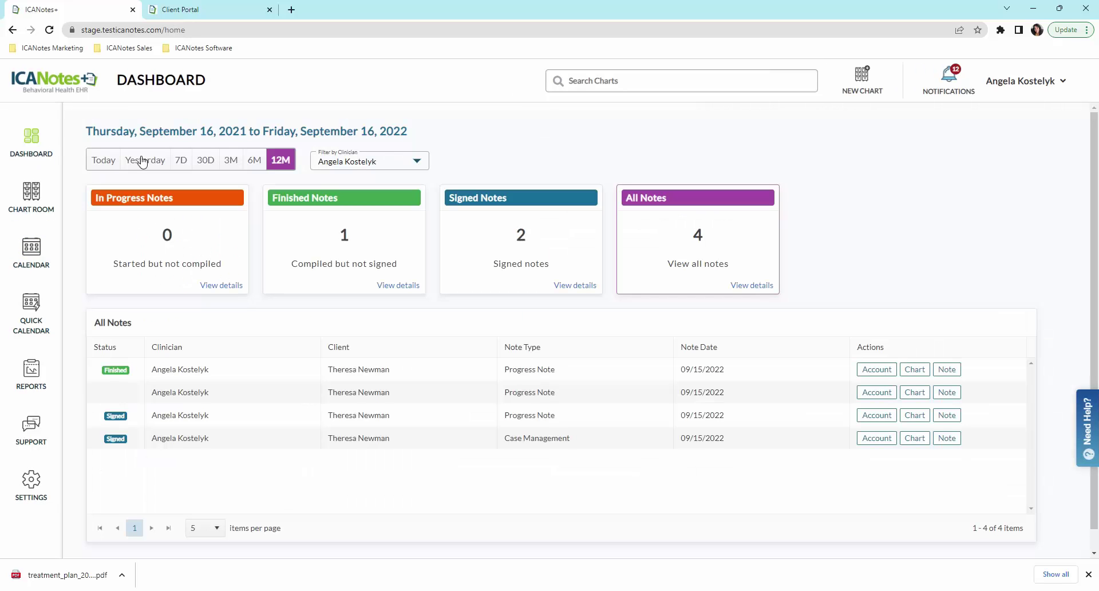